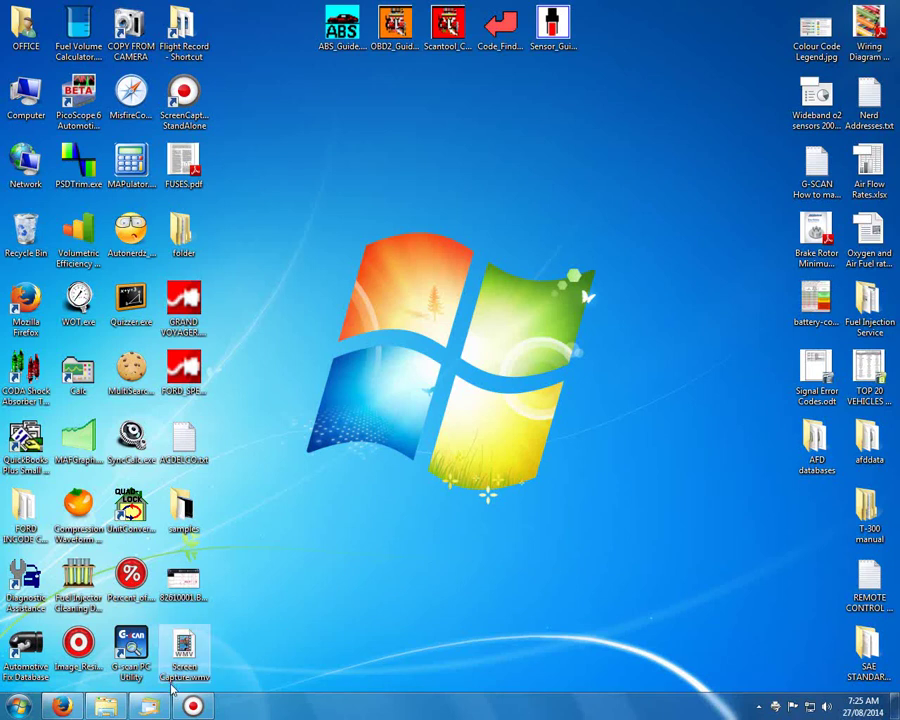
Launch Compression Waveform Viewer and load the good.png sample from the samples folder
double_click(80, 510)
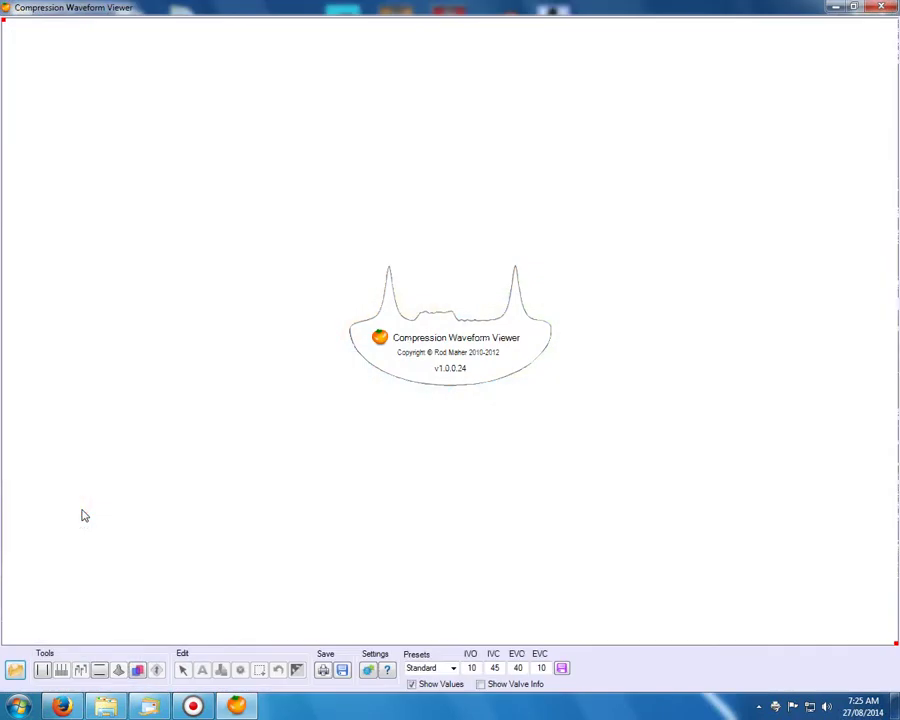
left_click(106, 706)
left_click(495, 410)
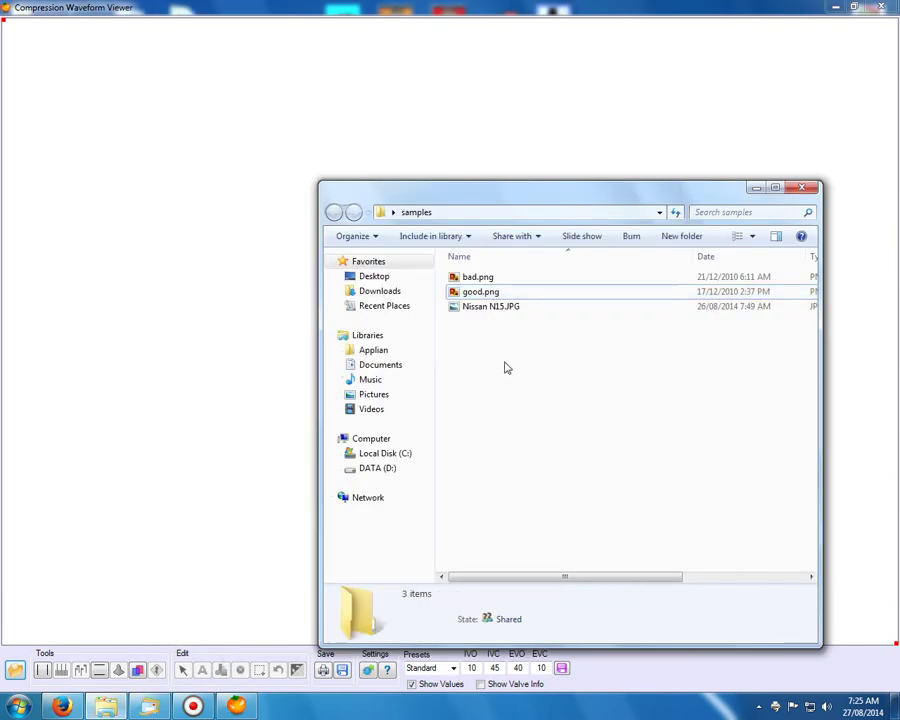
left_click_drag(483, 293, 187, 333)
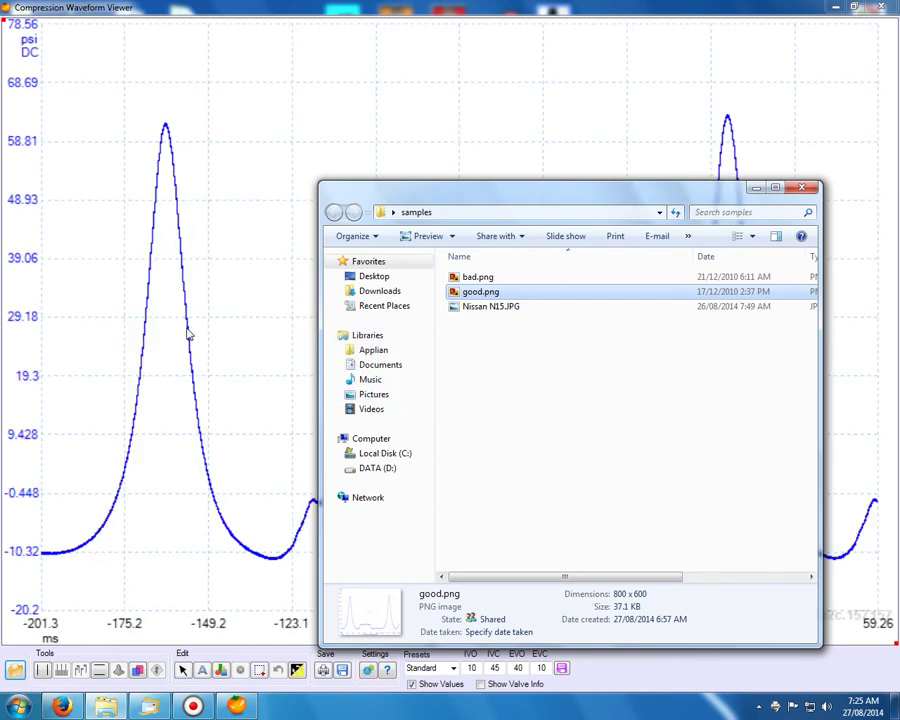
left_click(223, 324)
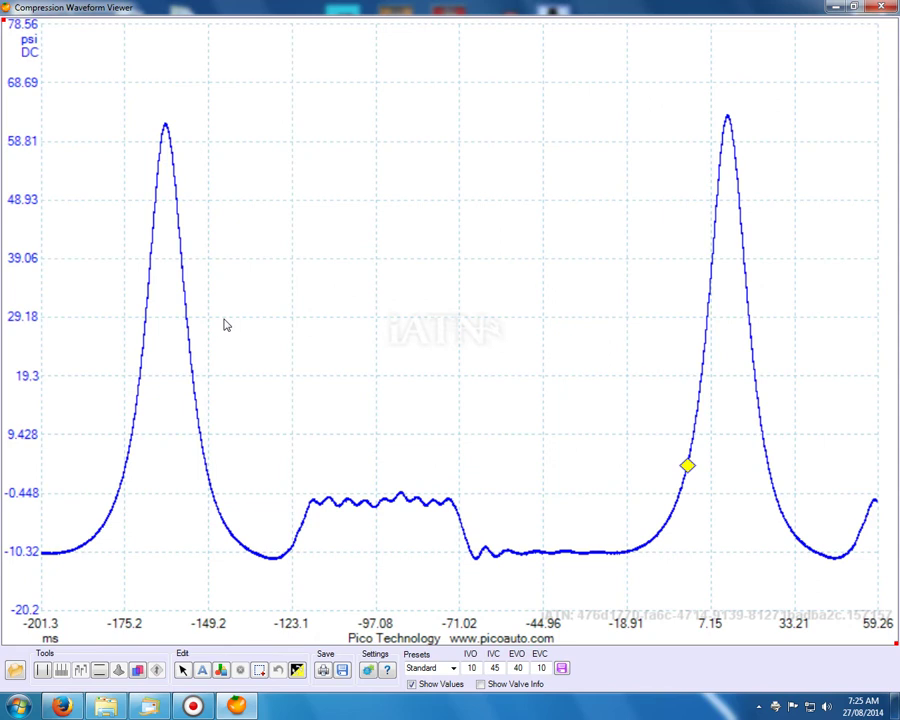
Load the 51352.png waveform image via Image From File
left_click(16, 671)
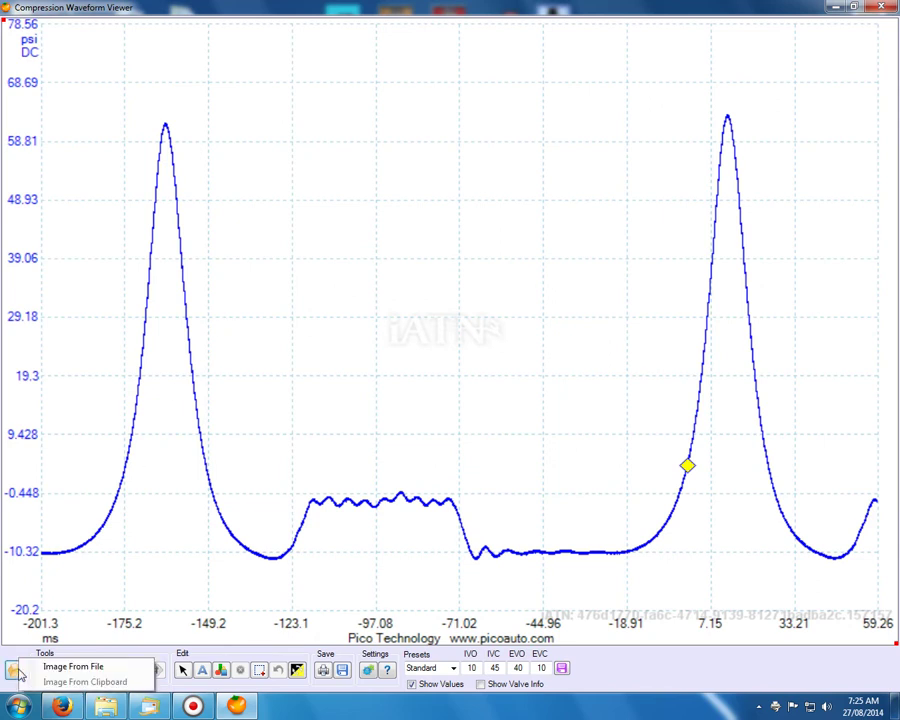
left_click(60, 666)
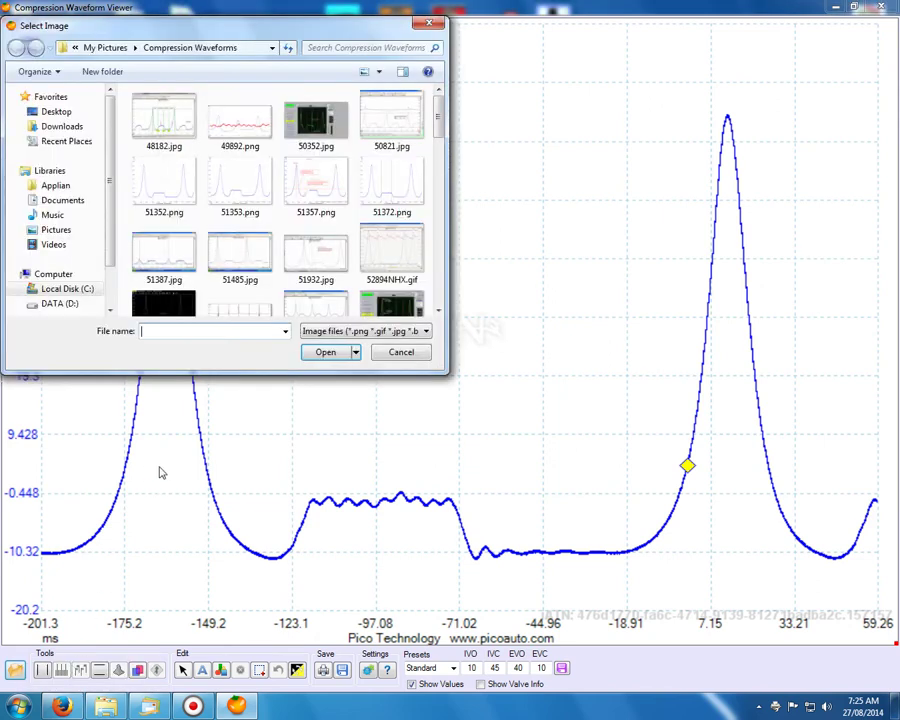
double_click(170, 205)
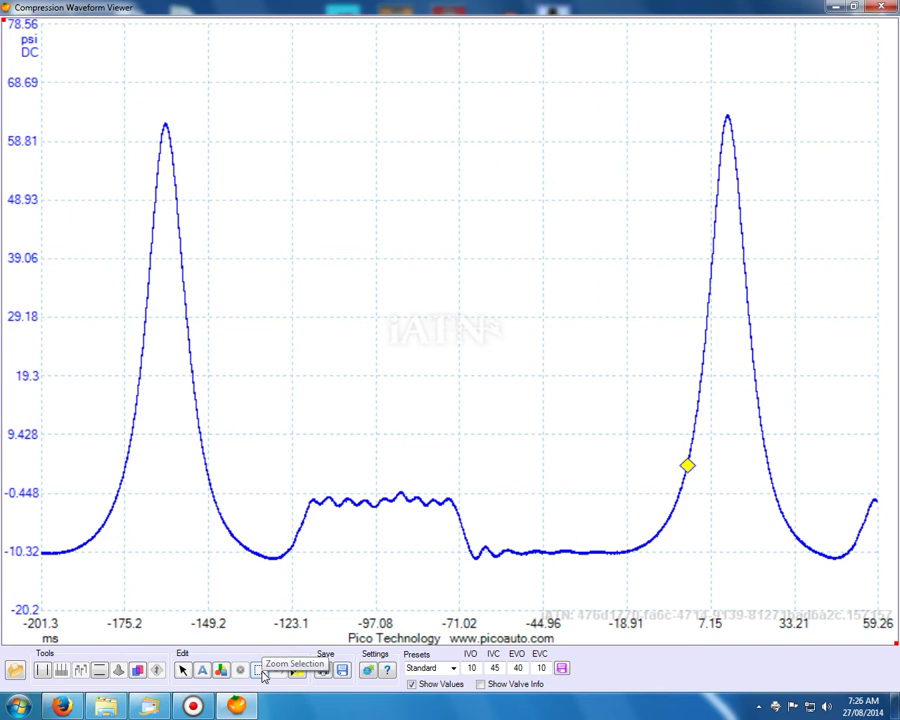
Zoom to the plotted trace area, redoing the selection to exclude the psi and ms scales
left_click(261, 671)
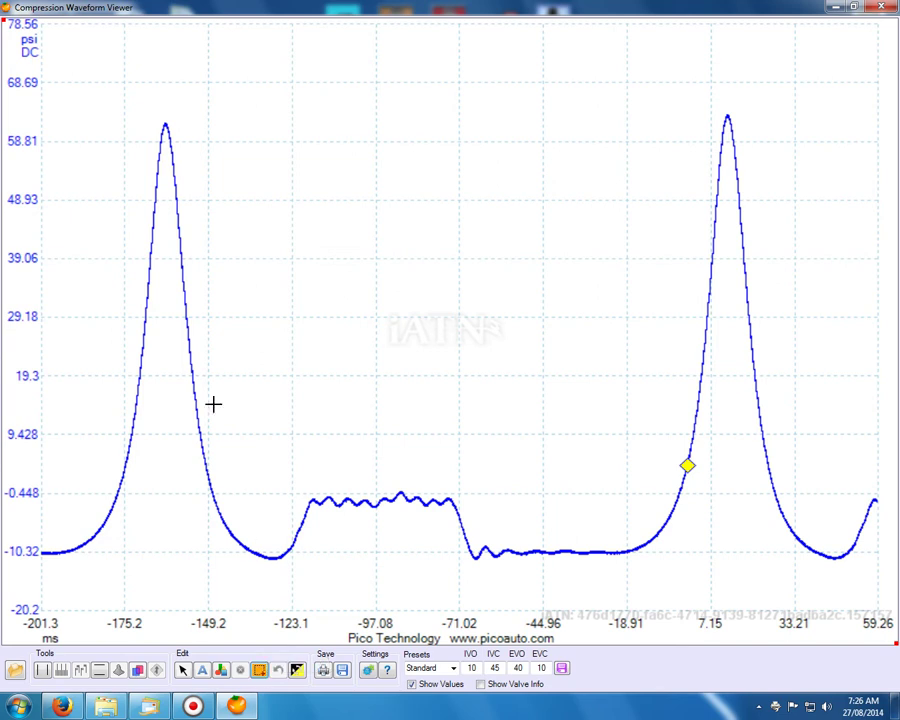
left_click_drag(45, 37, 822, 601)
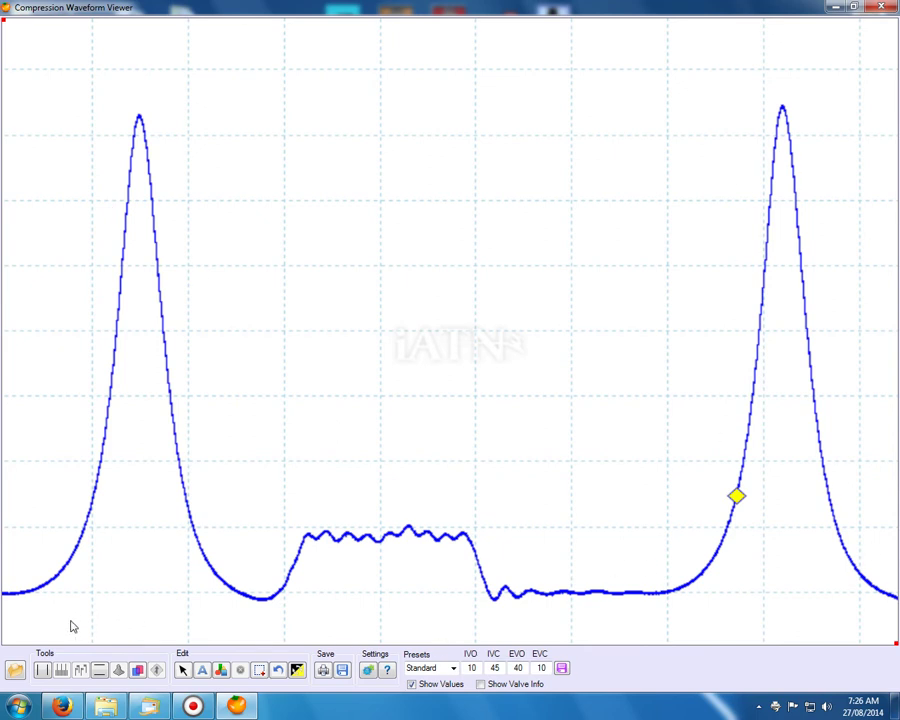
left_click(278, 671)
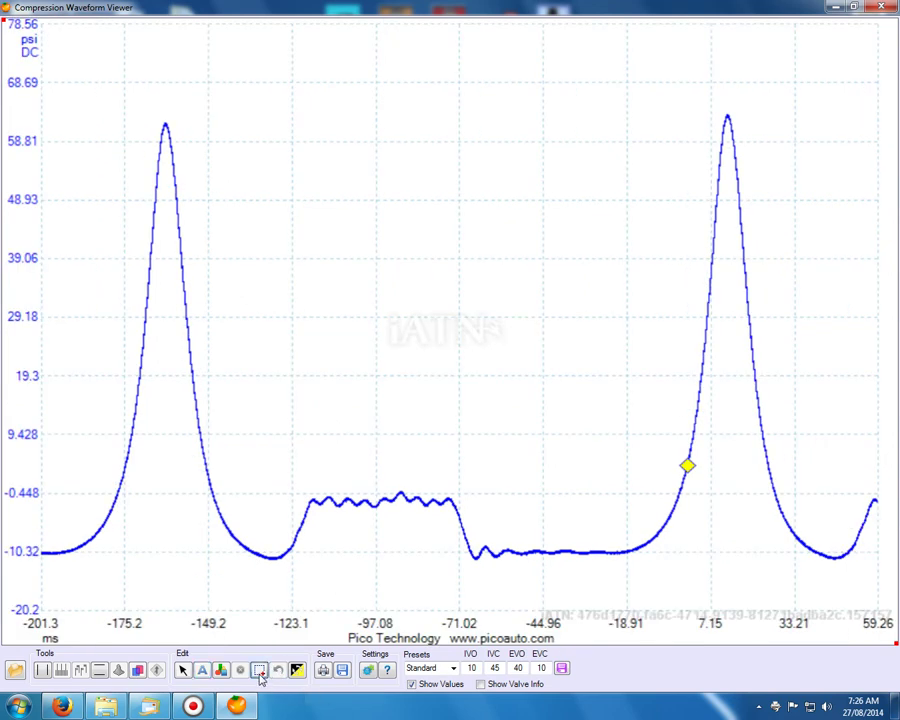
left_click(259, 672)
left_click_drag(48, 52, 838, 609)
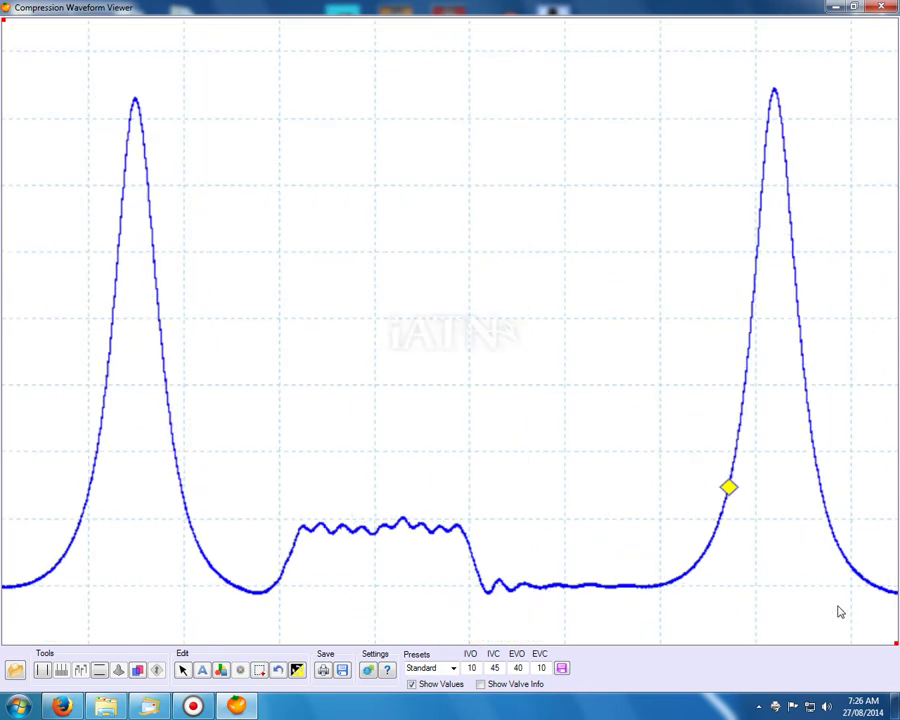
Show the two vertical timing cursors and set them on both compression peak tops
left_click(41, 671)
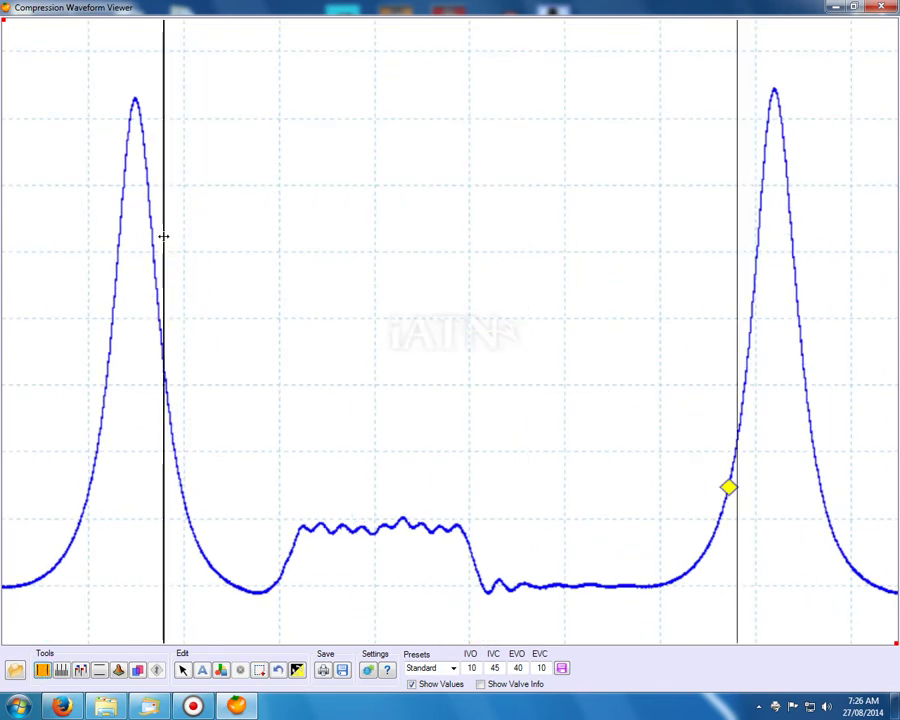
left_click_drag(163, 236, 134, 240)
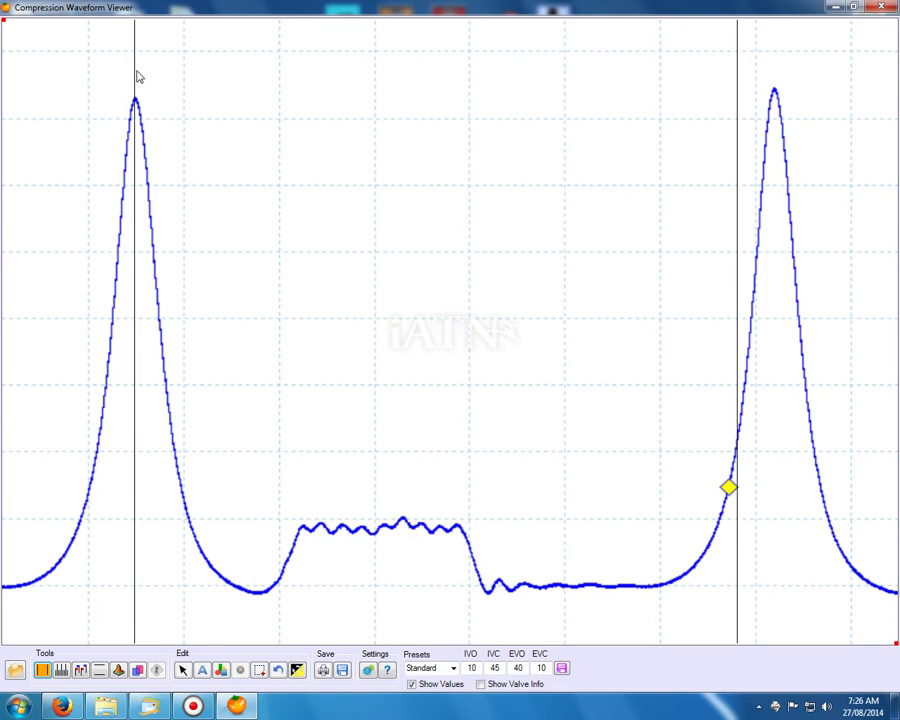
left_click_drag(137, 76, 135, 70)
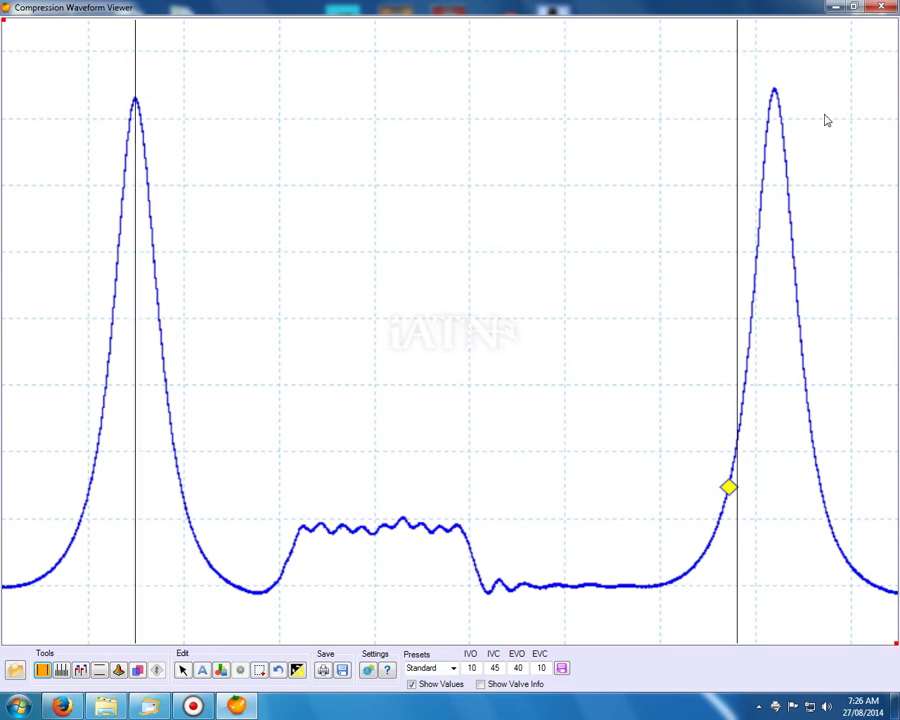
left_click_drag(741, 52, 774, 41)
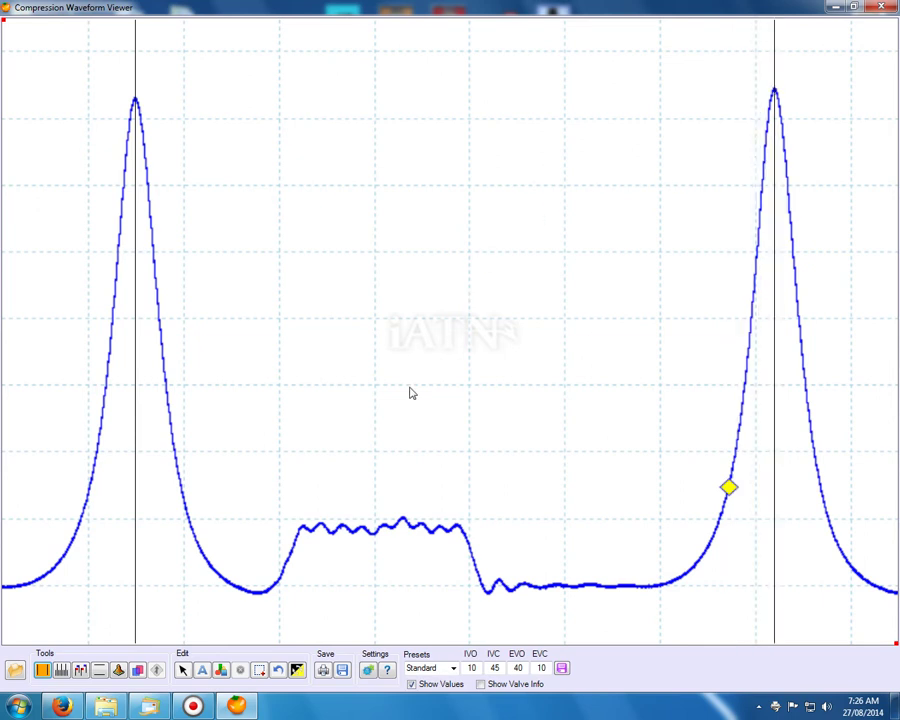
left_click(368, 670)
left_click(430, 237)
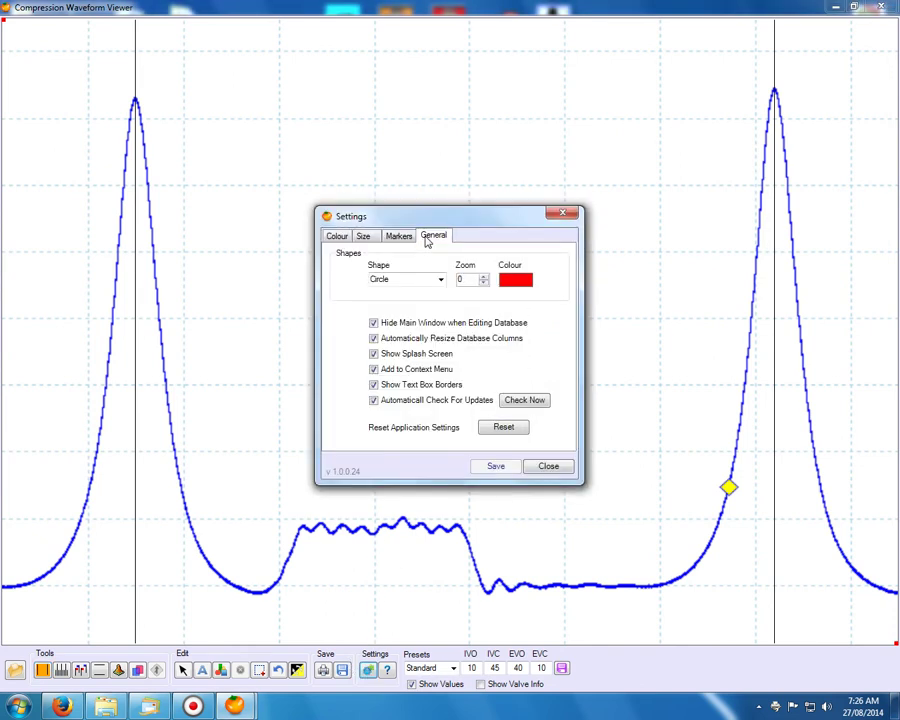
left_click(399, 237)
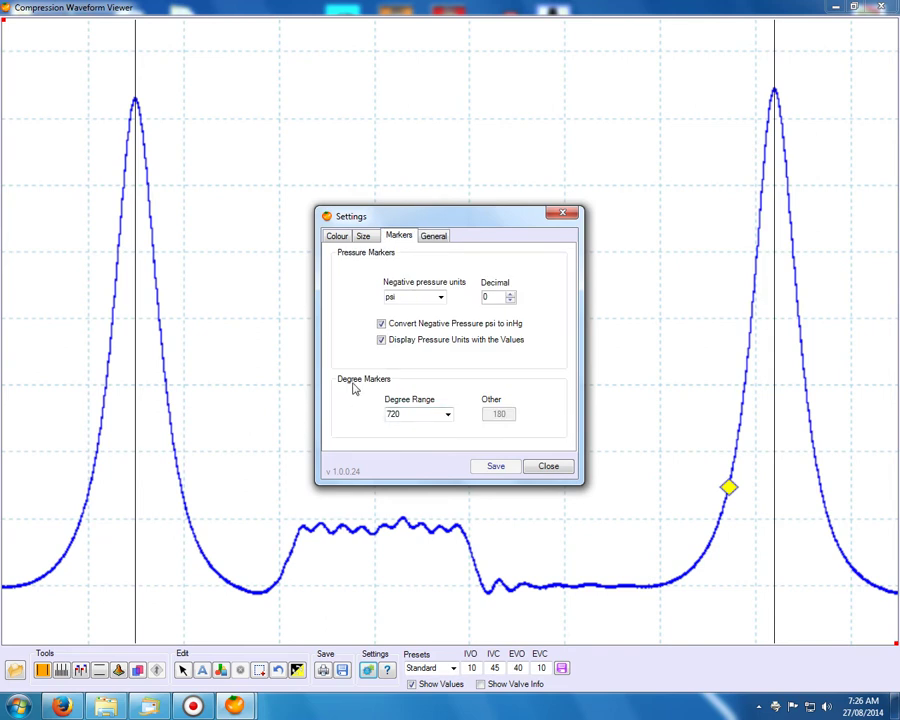
left_click(447, 415)
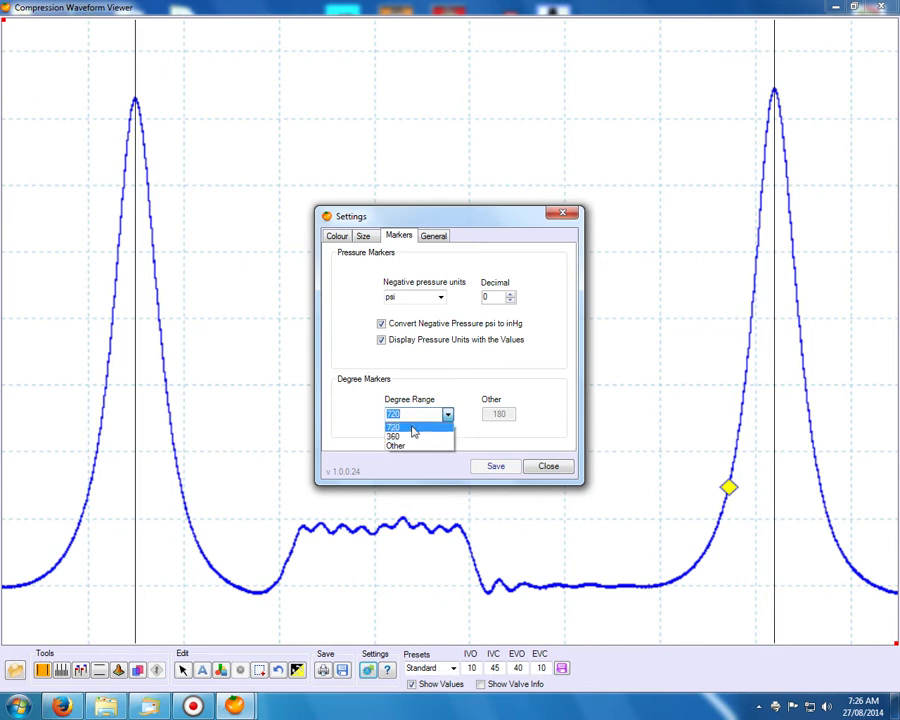
left_click(543, 469)
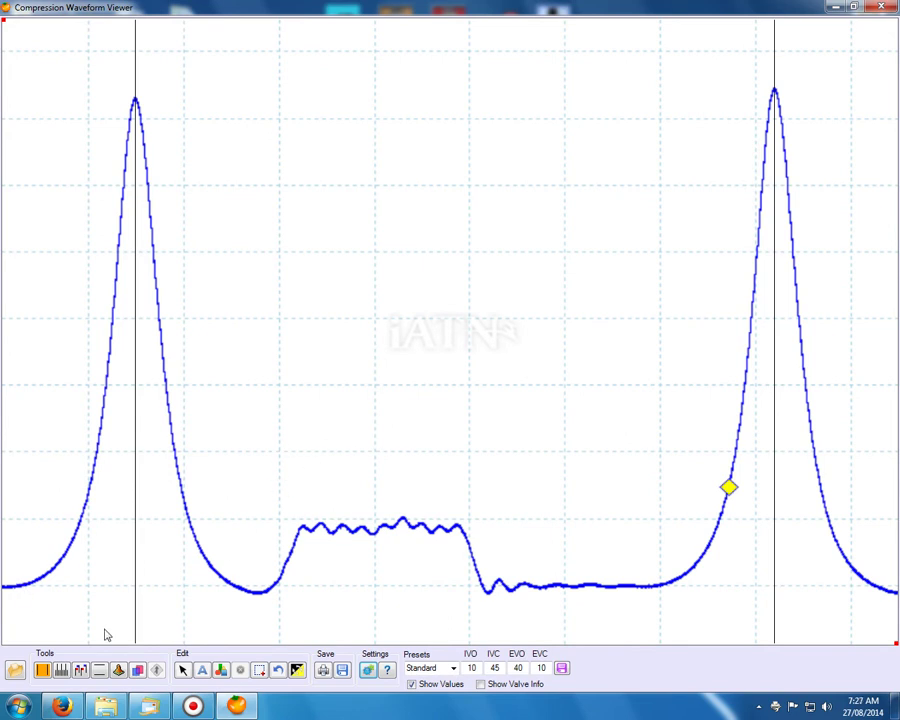
Restore the full waveform with axis scales and toggle the timing cursors off and on
left_click(277, 670)
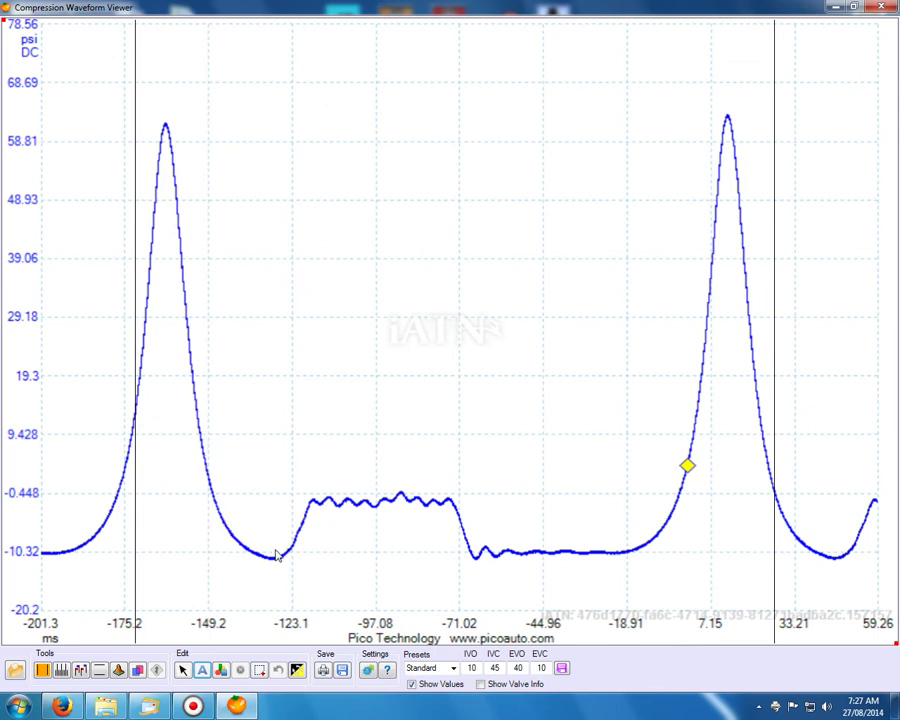
left_click(43, 672)
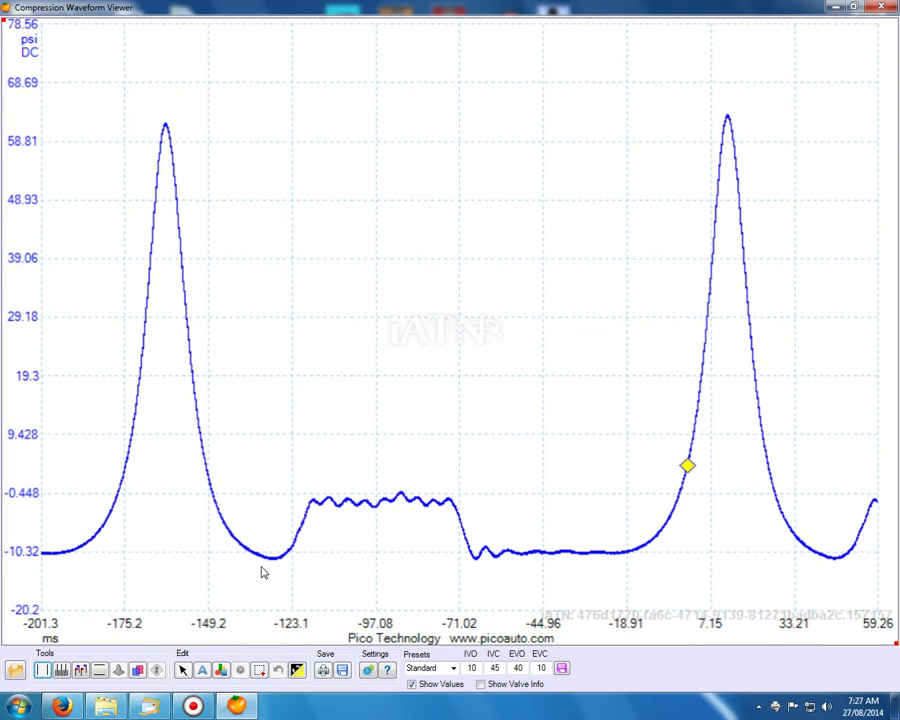
left_click(42, 670)
Move the cursors onto both compression peaks and add vertical and horizontal reference lines
left_click_drag(134, 590, 164, 588)
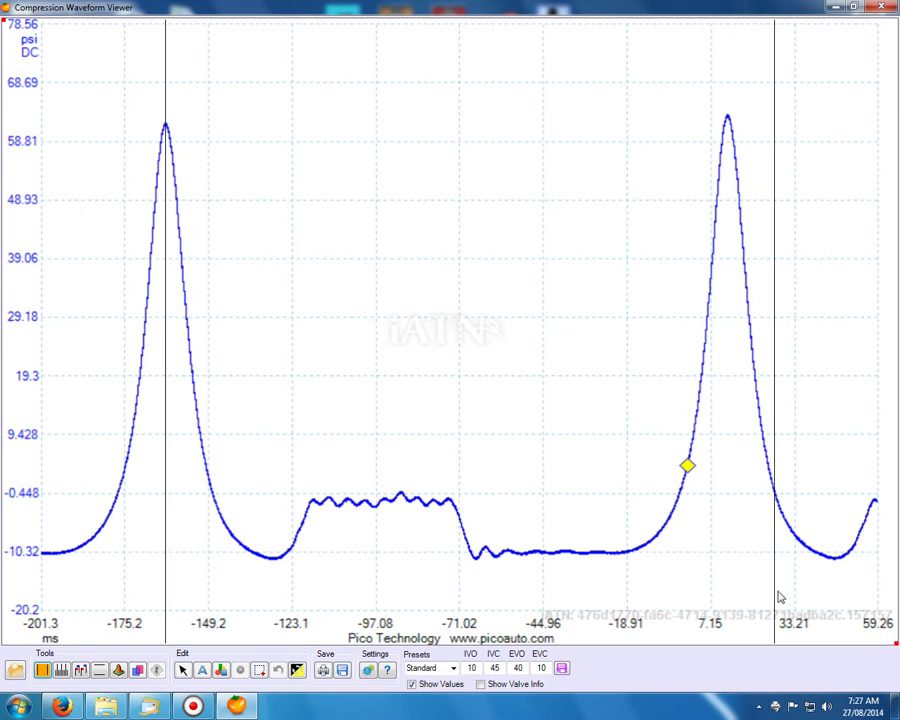
left_click_drag(774, 596, 729, 612)
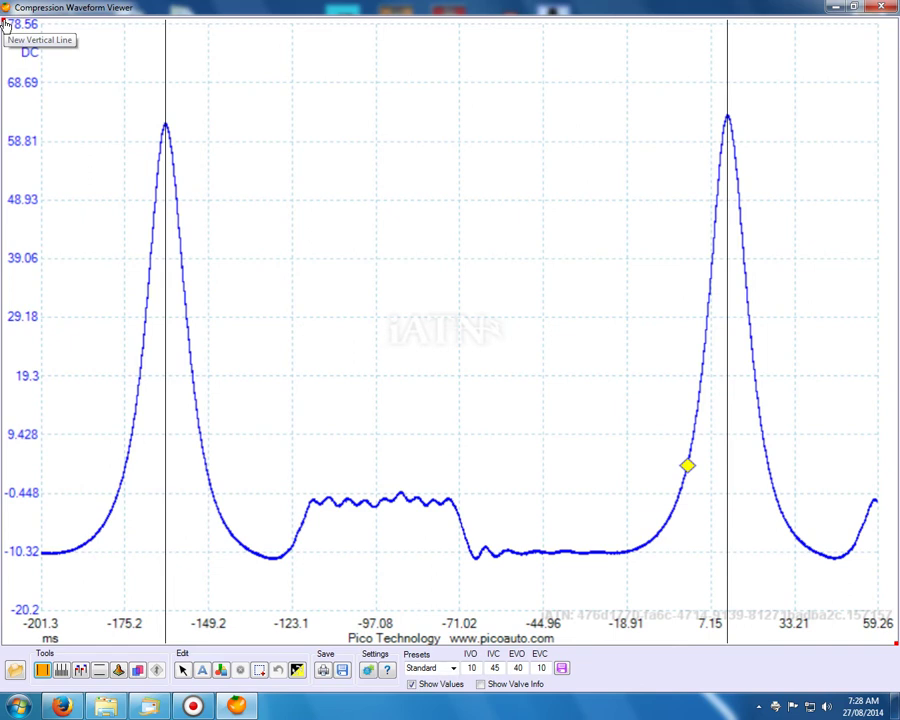
left_click_drag(5, 25, 15, 60)
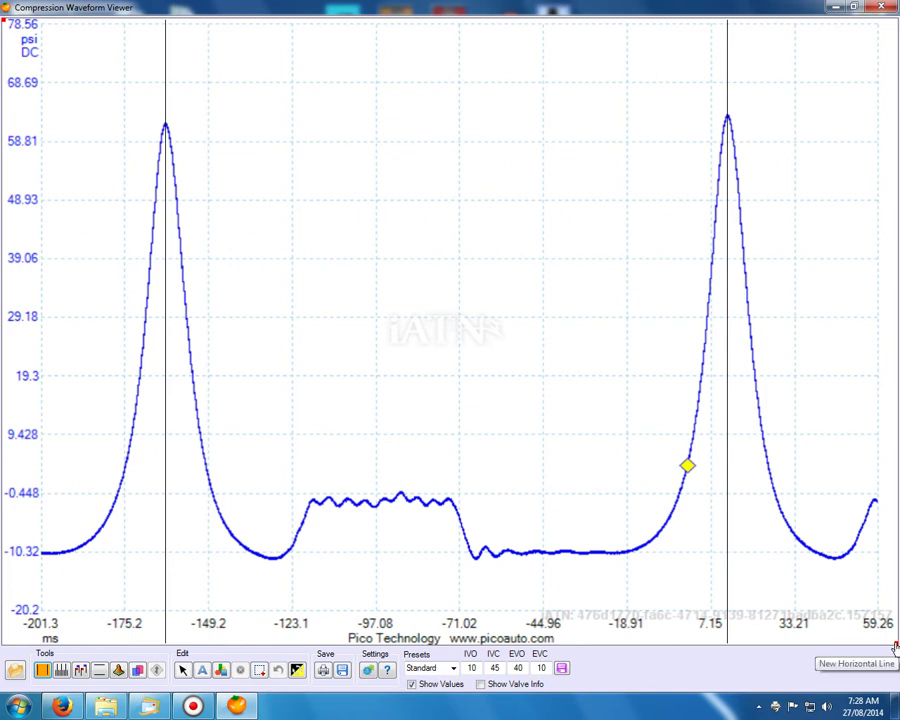
left_click_drag(896, 648, 896, 649)
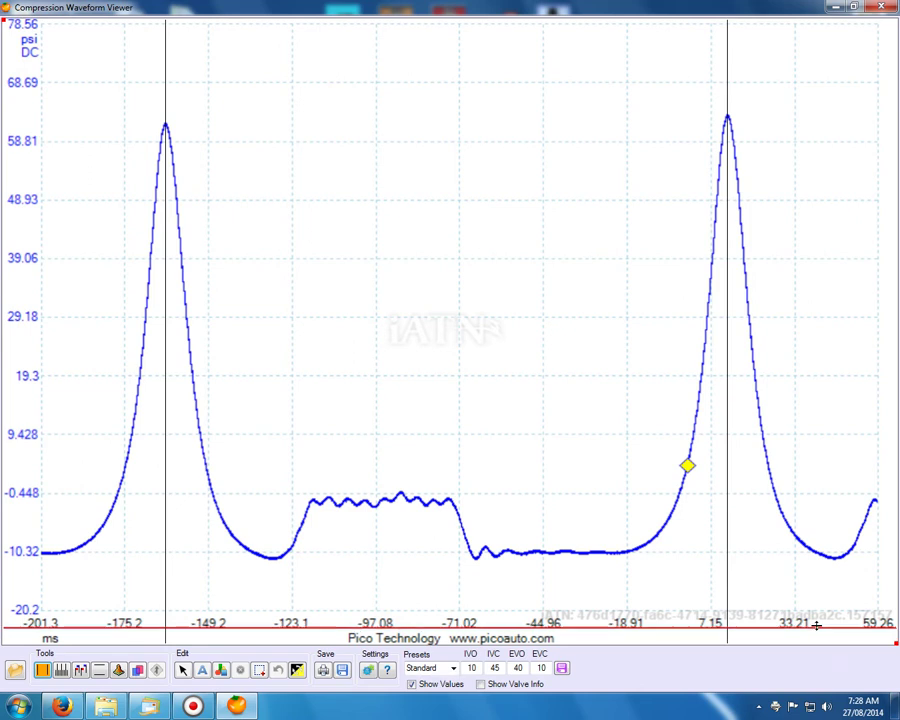
Align the horizontal line at -0.448 psi, then drag it off the graph to delete it
left_click_drag(810, 626, 233, 494)
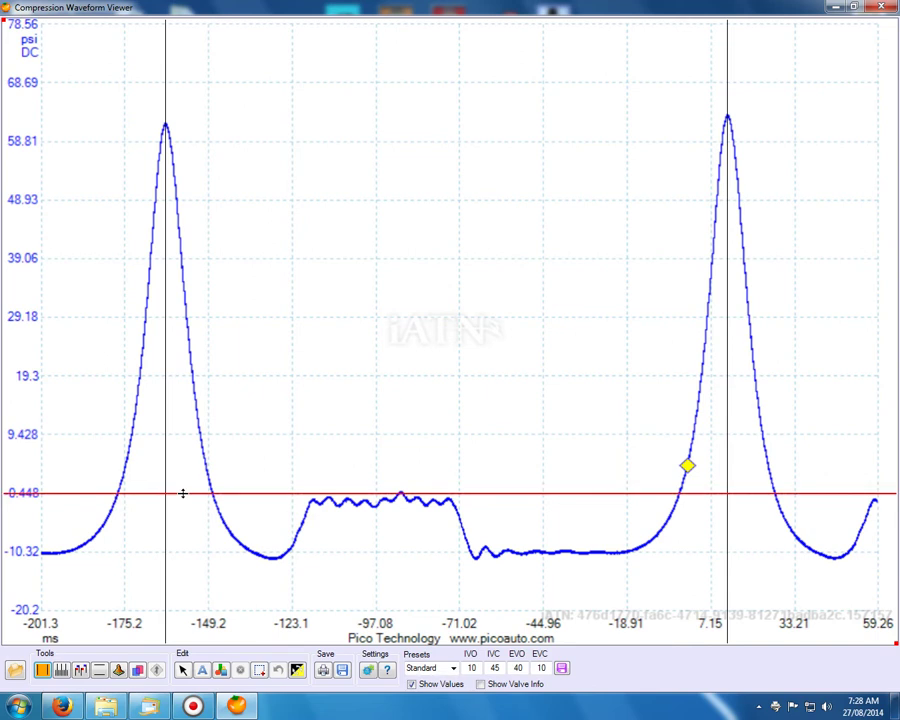
mouse_move(182, 492)
left_mouse_down()
mouse_move(181, 518)
mouse_move(180, 494)
left_mouse_up()
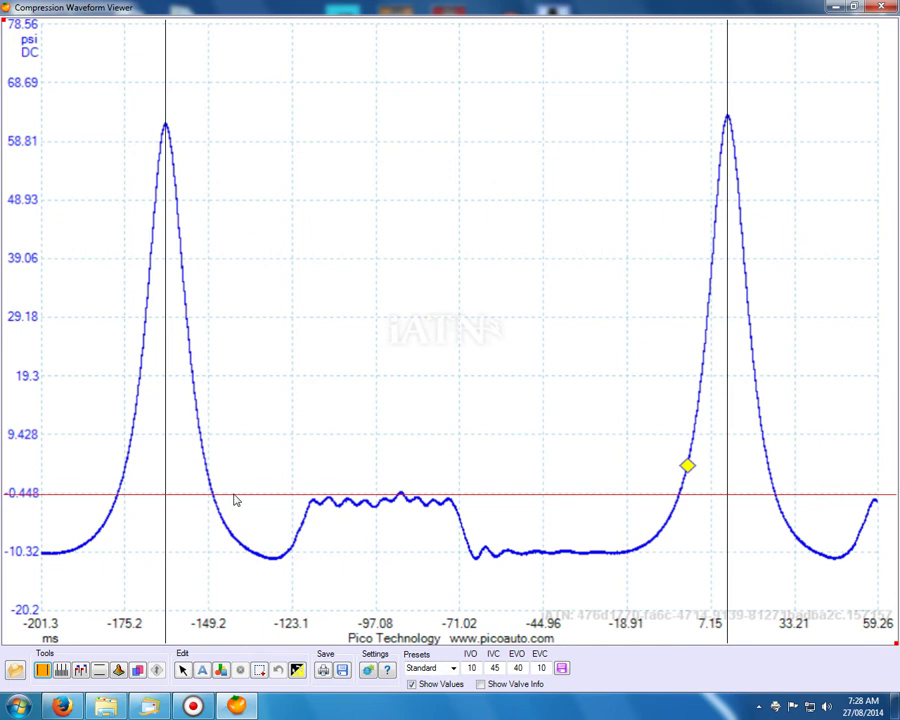
left_click_drag(234, 494, 226, 655)
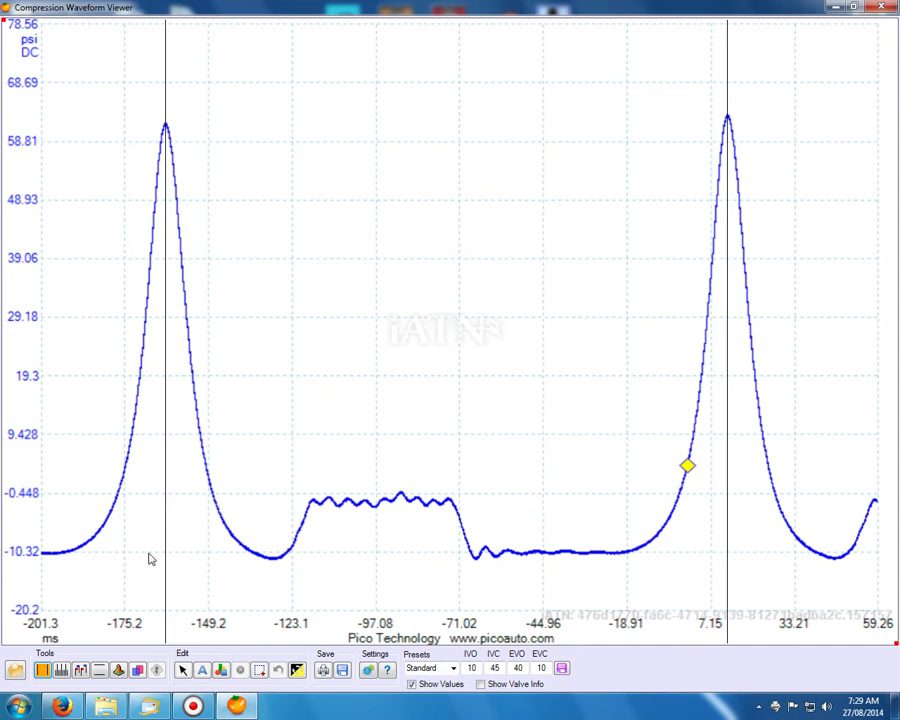
left_click(118, 672)
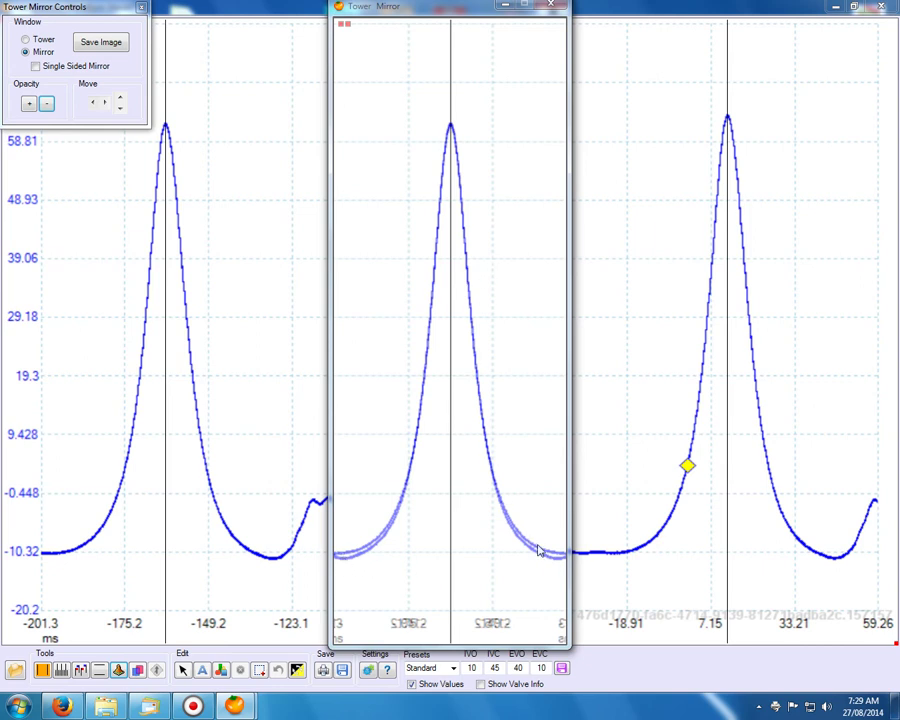
Shift the mirrored peak left and right until it lines up with the original trace
left_click(104, 104)
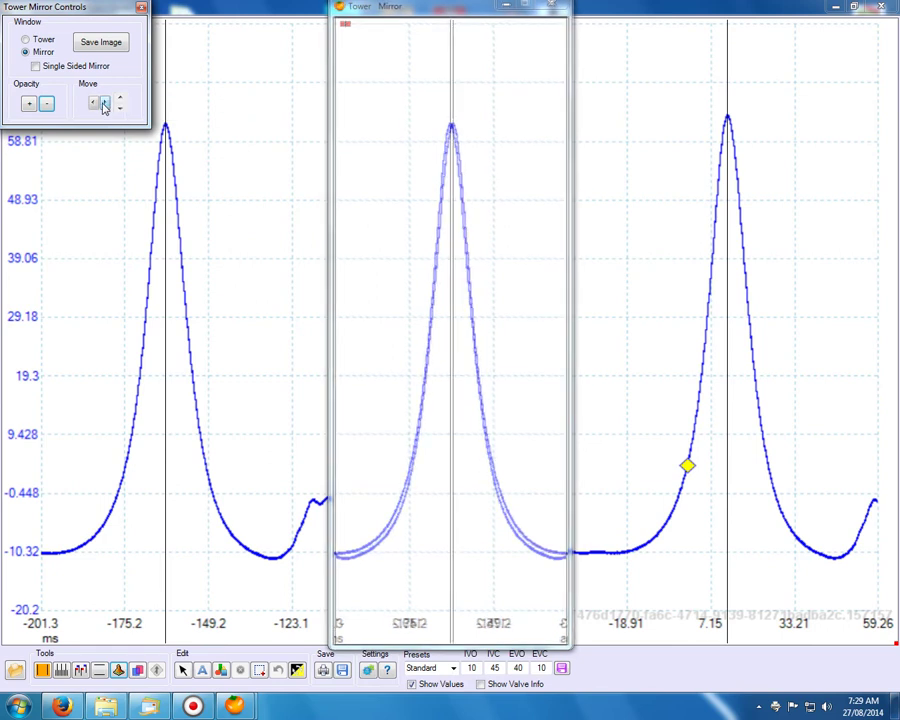
left_click(95, 104)
left_click(95, 104)
left_click(95, 104)
left_click(95, 104)
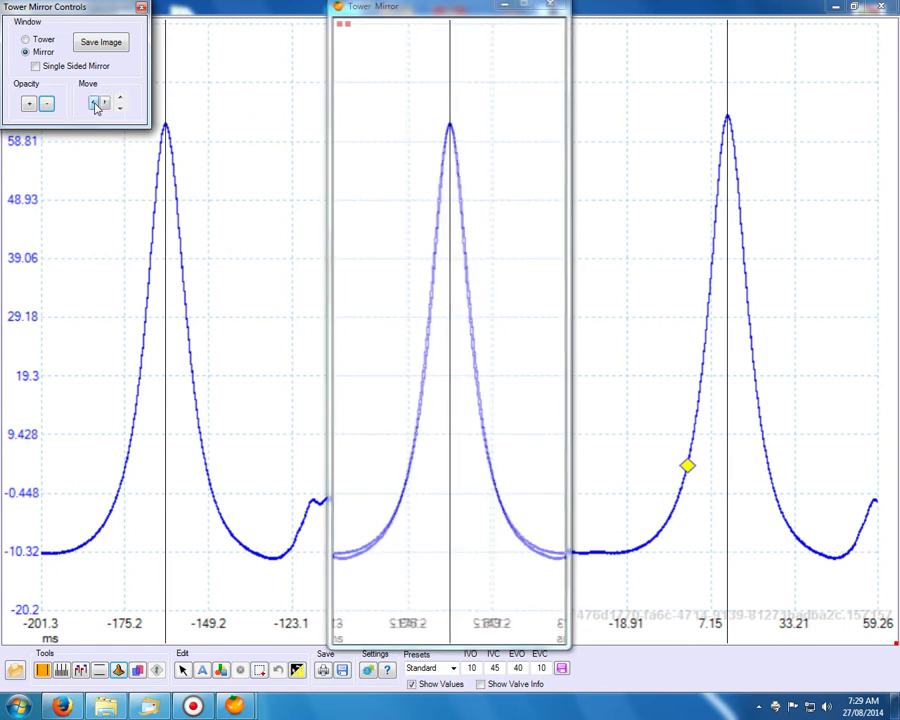
left_click(95, 104)
left_click(95, 104)
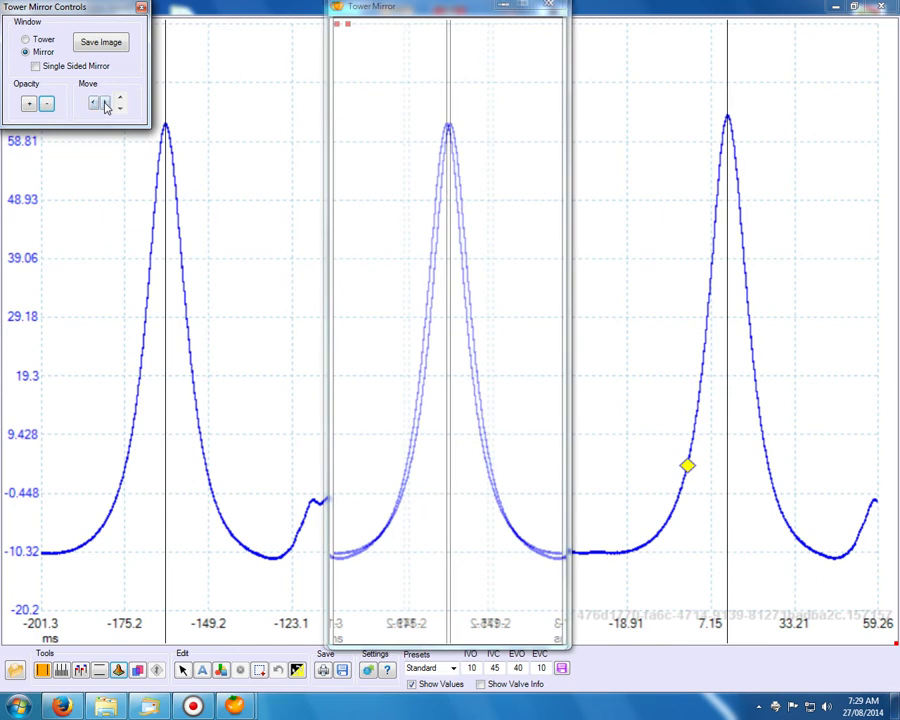
left_click(105, 104)
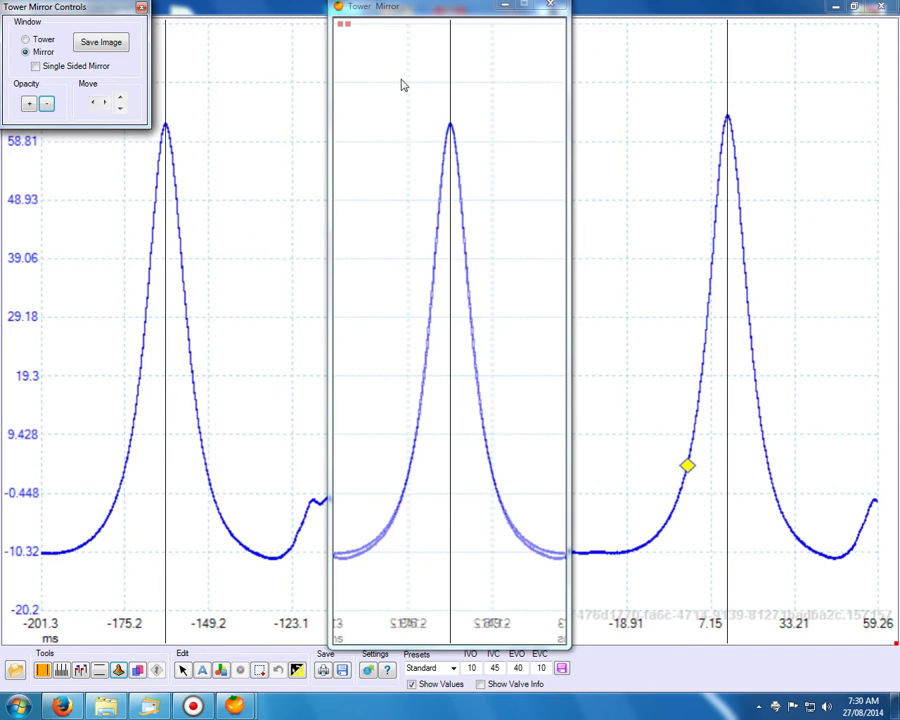
mouse_move(422, 10)
left_mouse_down()
mouse_move(594, 26)
mouse_move(412, 22)
mouse_move(435, 20)
mouse_move(420, 15)
left_mouse_up()
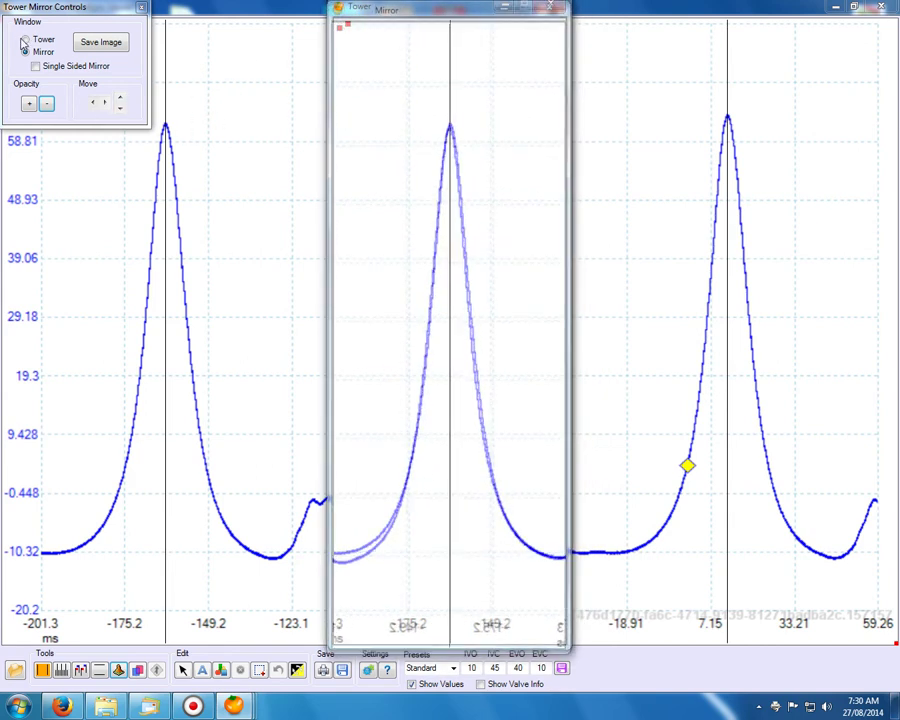
Switch between Tower and Mirror views and nudge the mirrored trace up onto the curve
left_click(26, 41)
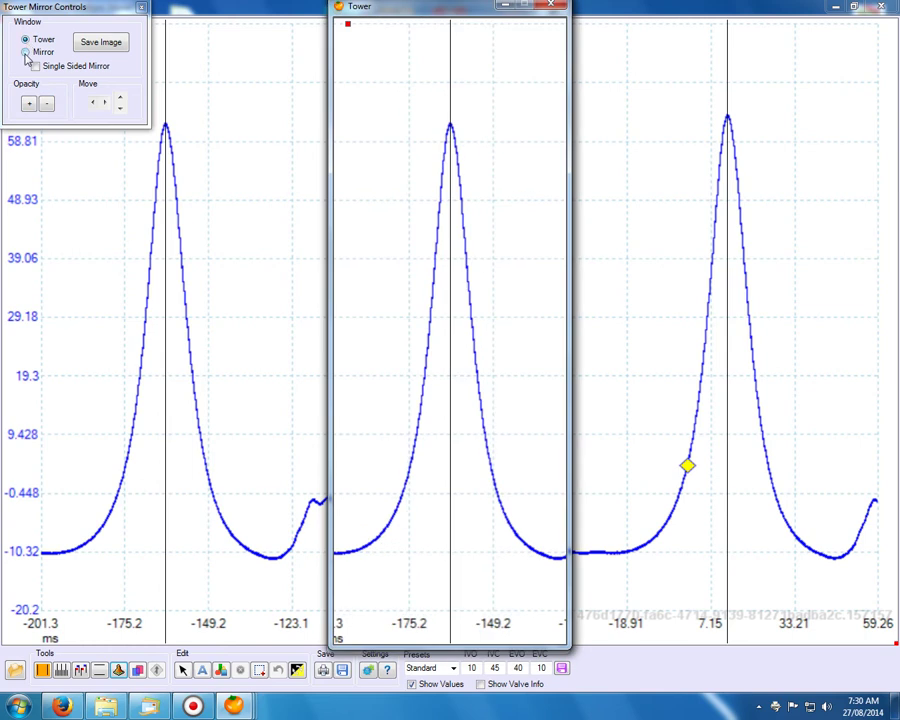
left_click(26, 54)
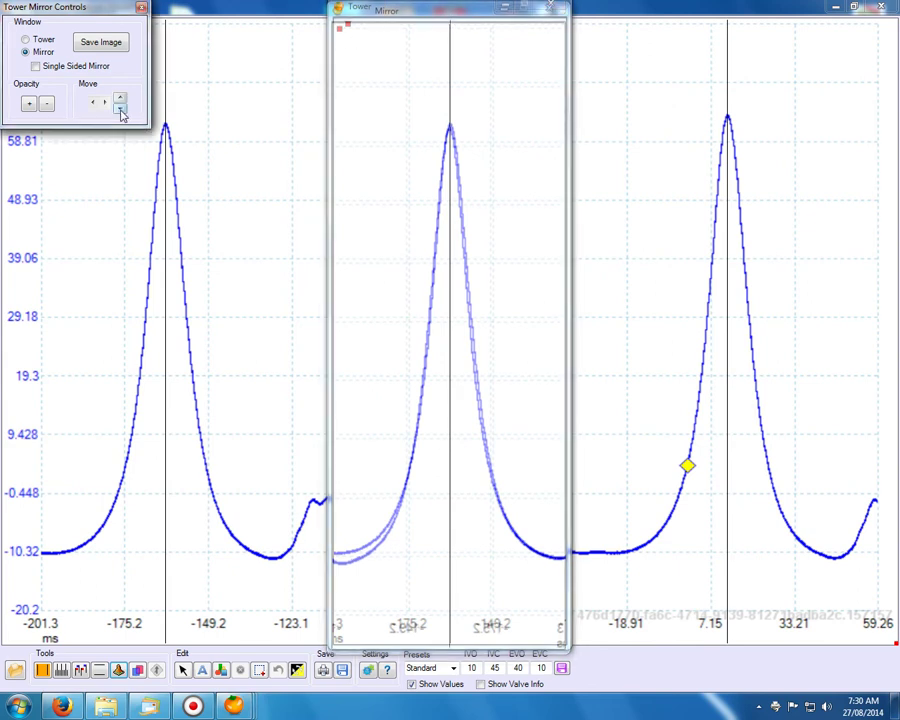
left_click(120, 100)
left_click(120, 100)
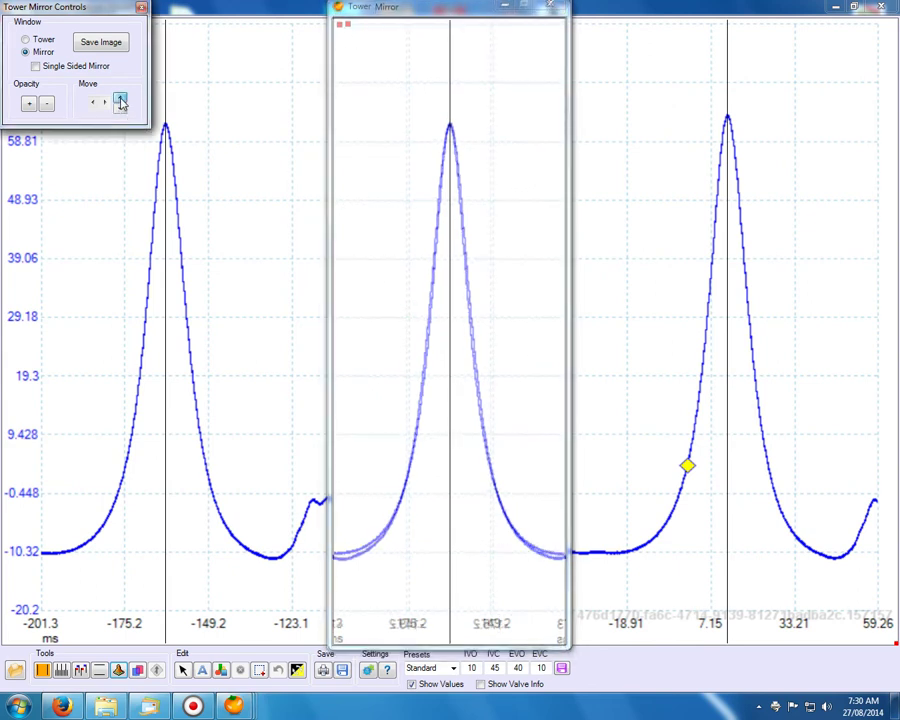
left_click(120, 100)
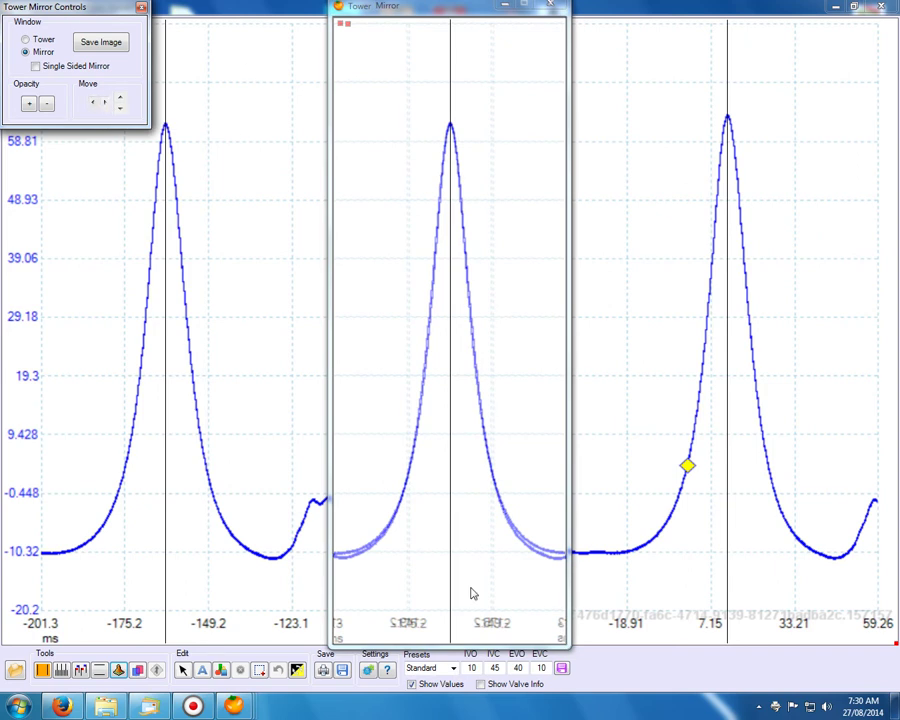
Fine-tune the mirror overlay's opacity with the +/- controls, then close the Mirror window
left_click(47, 105)
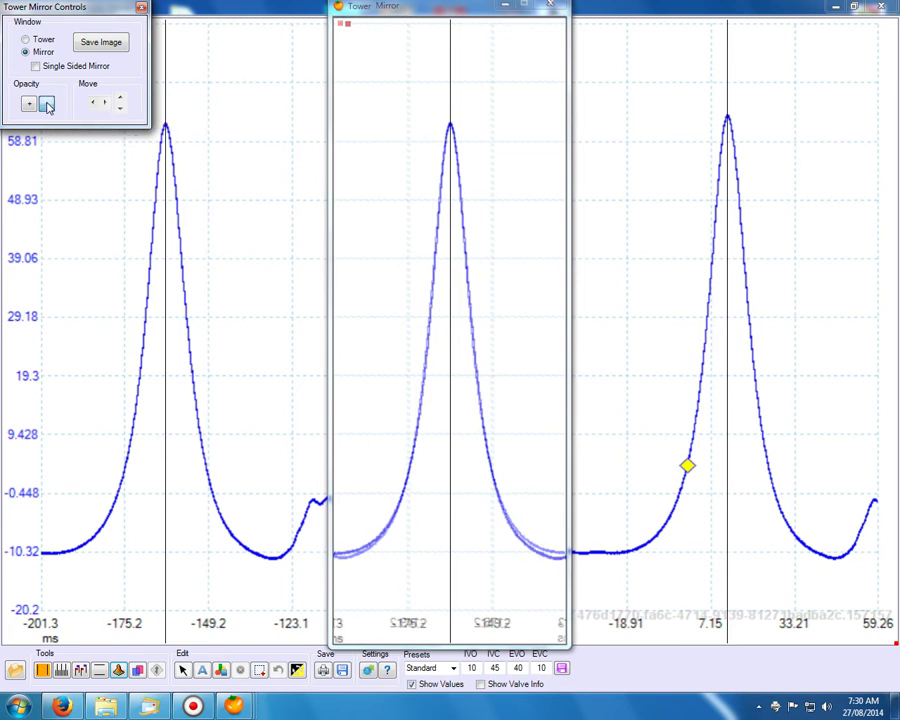
left_click(47, 105)
left_click(30, 106)
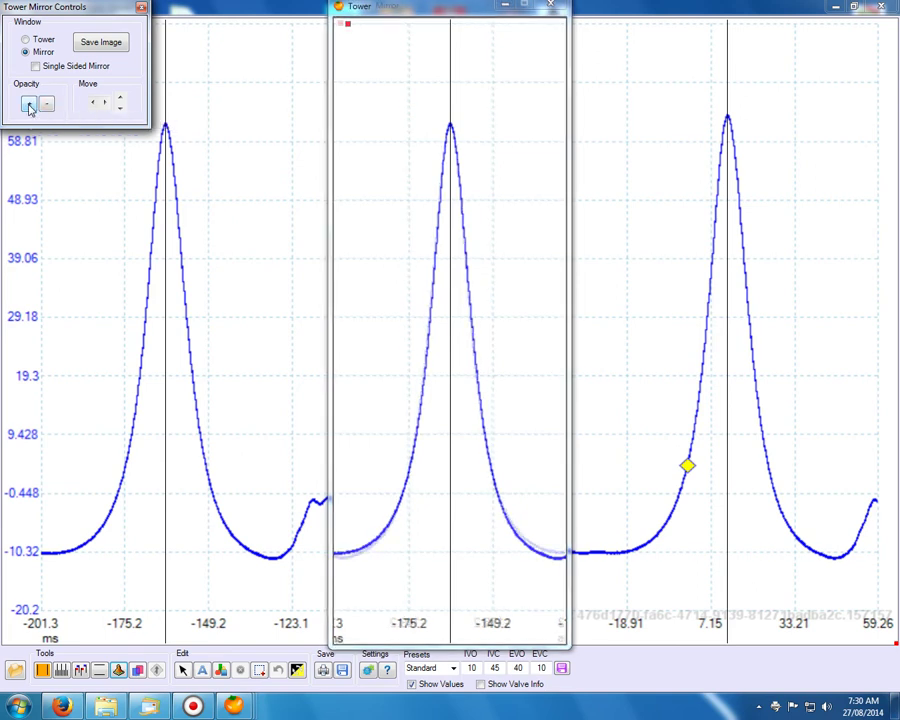
left_click(30, 106)
left_click(30, 106)
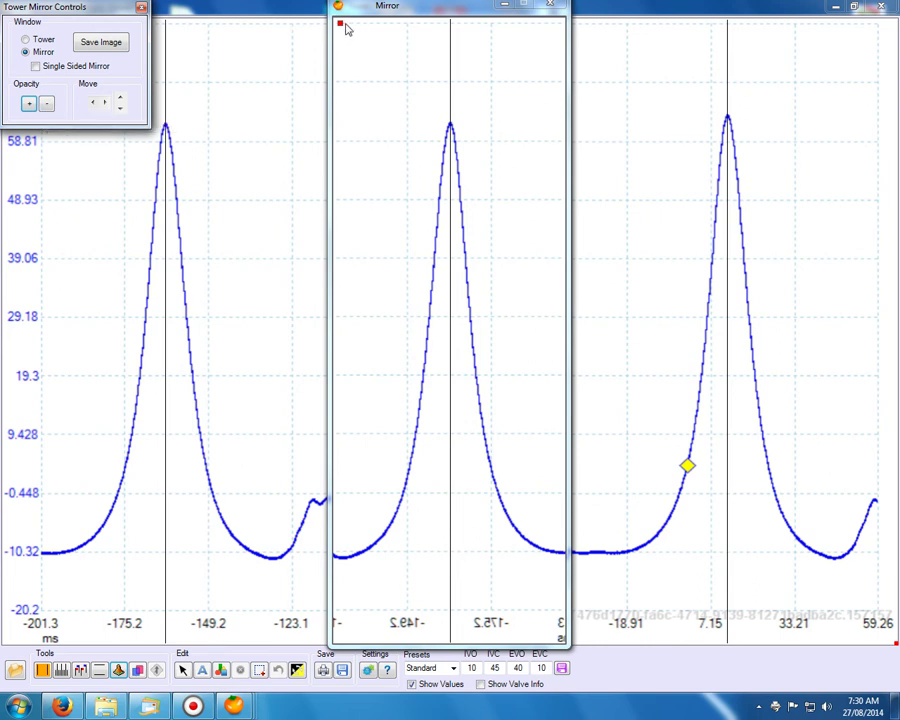
left_click(47, 105)
left_click(47, 105)
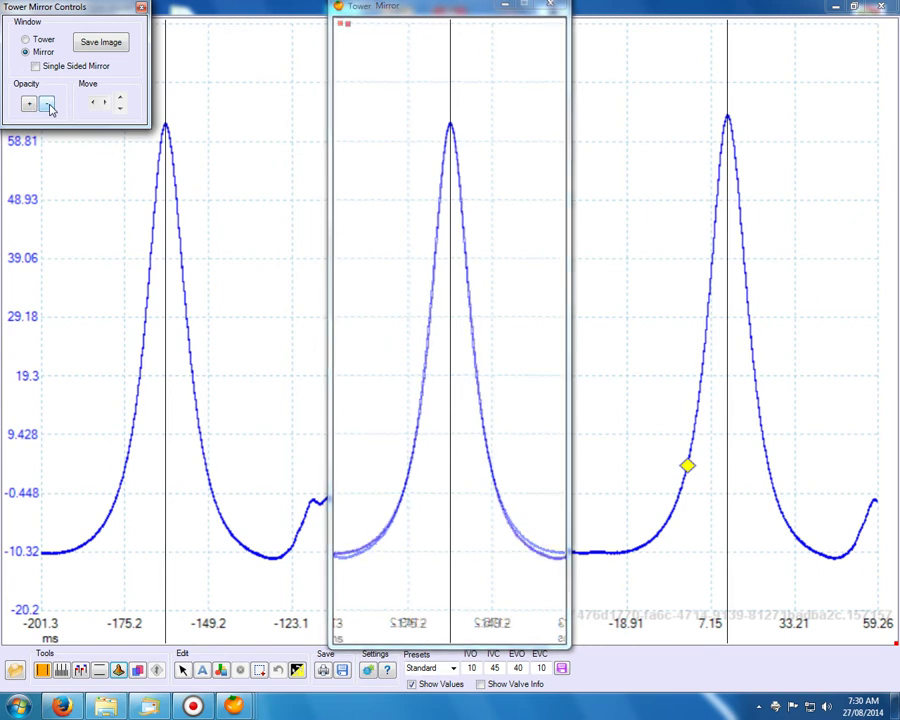
left_click(29, 106)
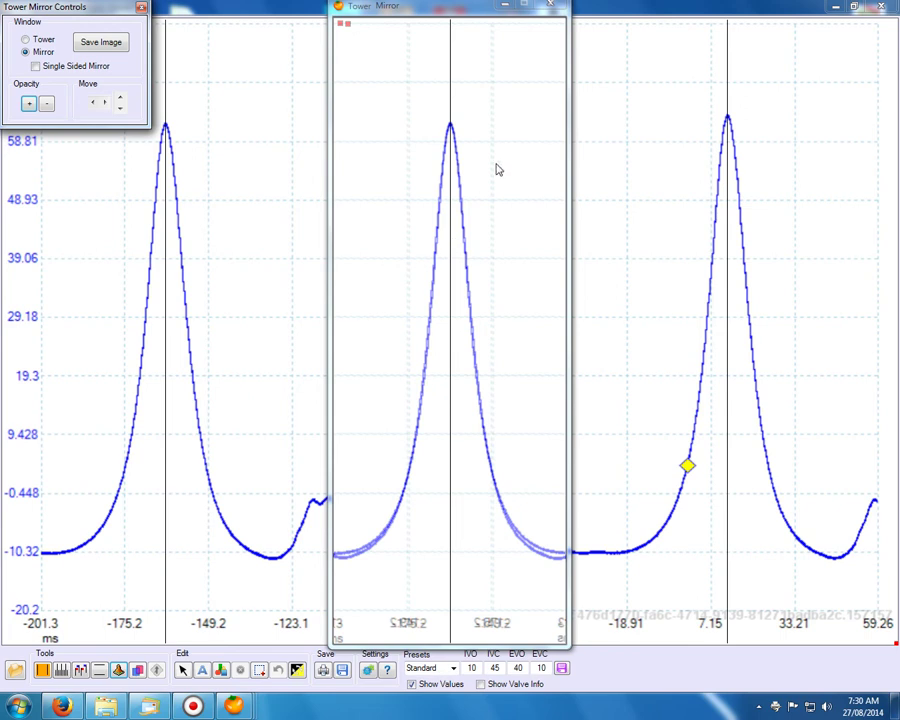
left_click(549, 6)
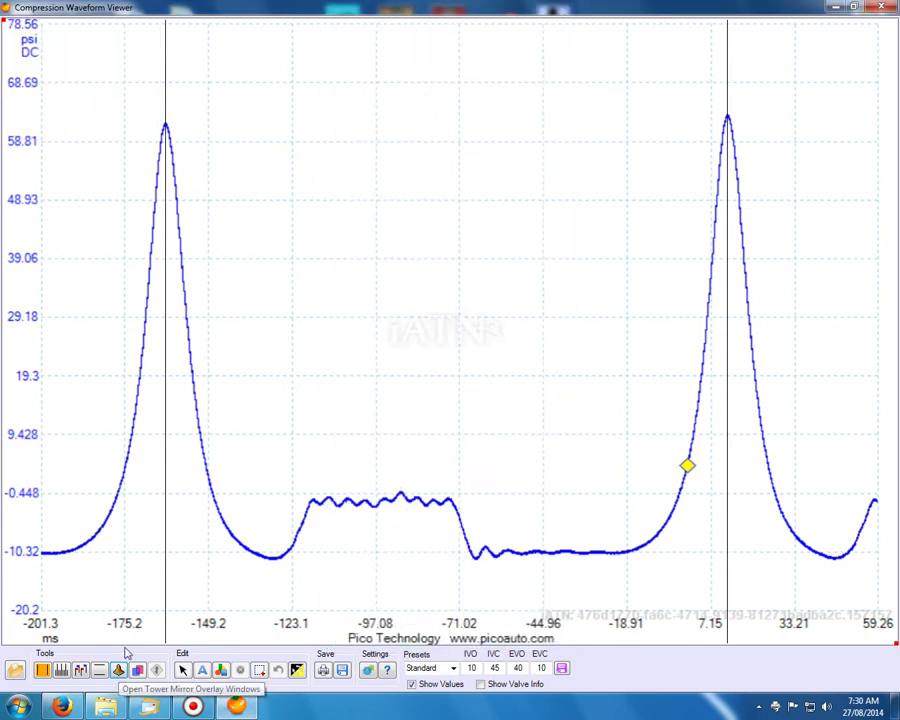
left_click(62, 671)
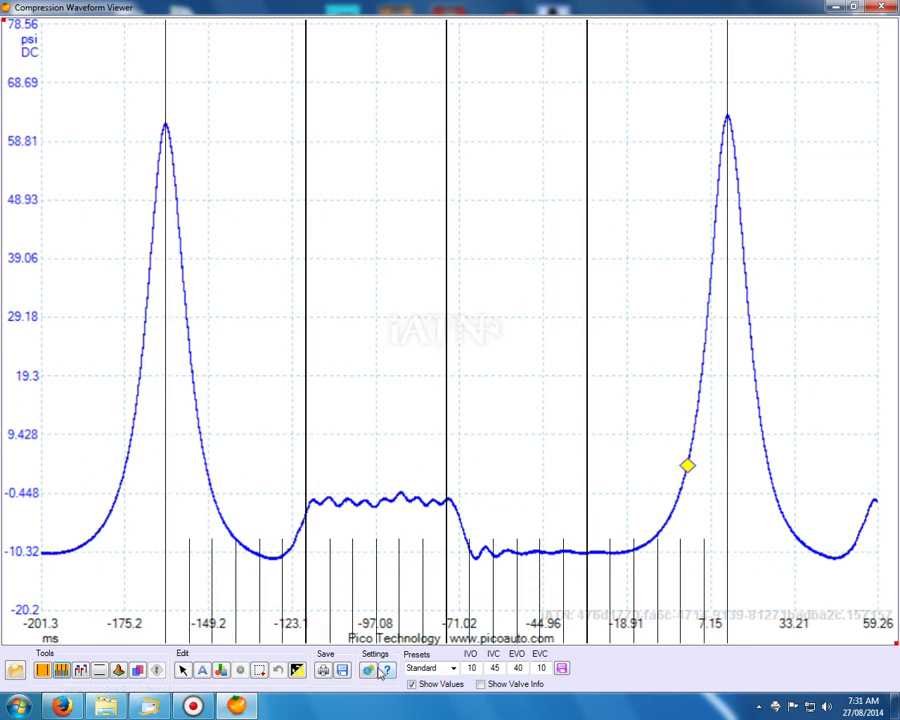
left_click(366, 670)
left_click(396, 237)
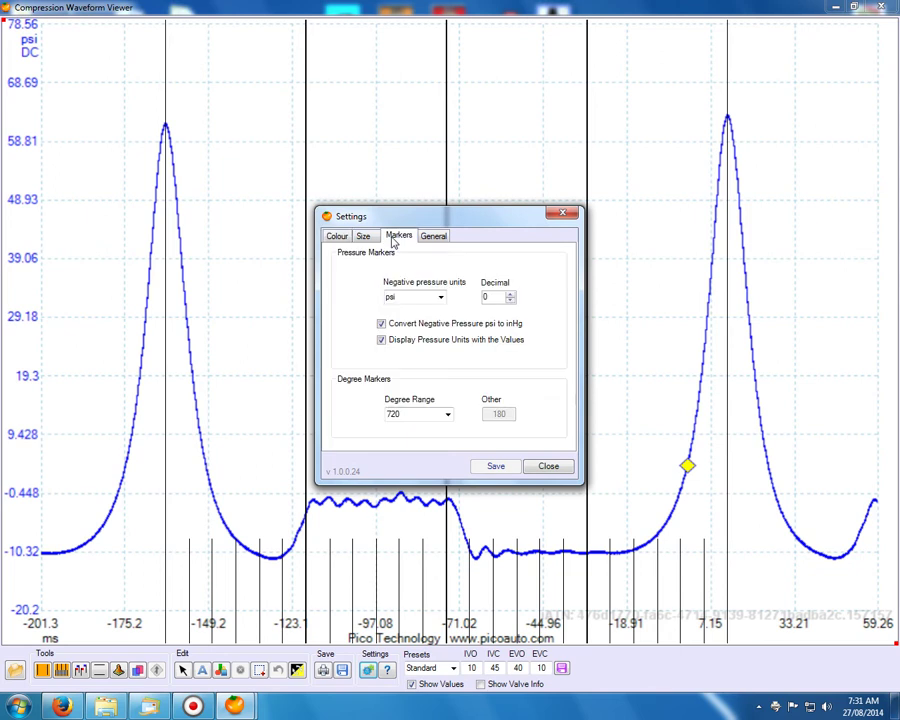
left_click(363, 236)
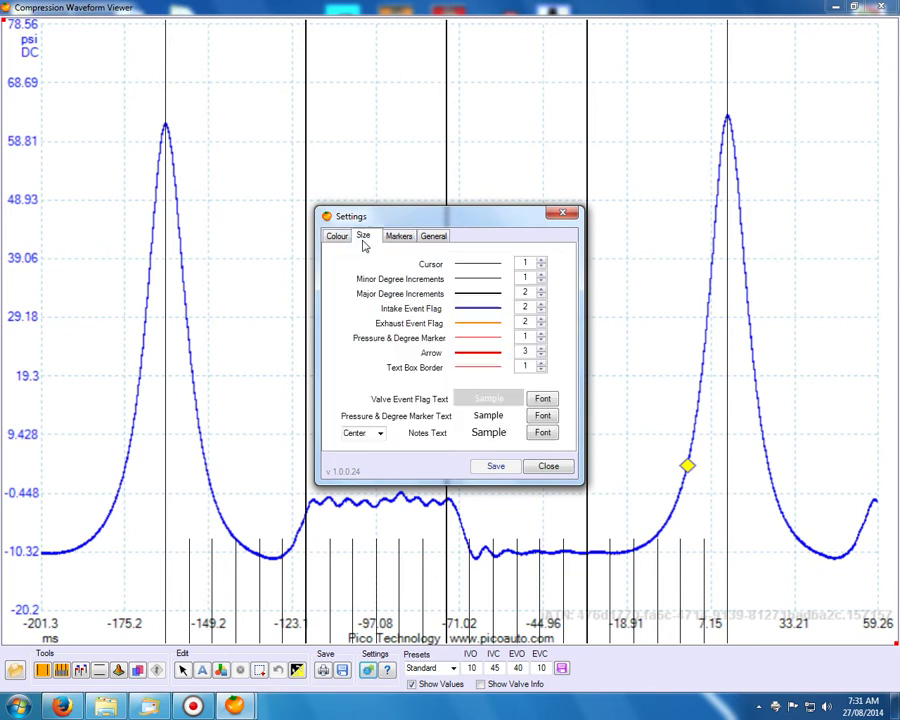
left_click(345, 237)
left_click(434, 238)
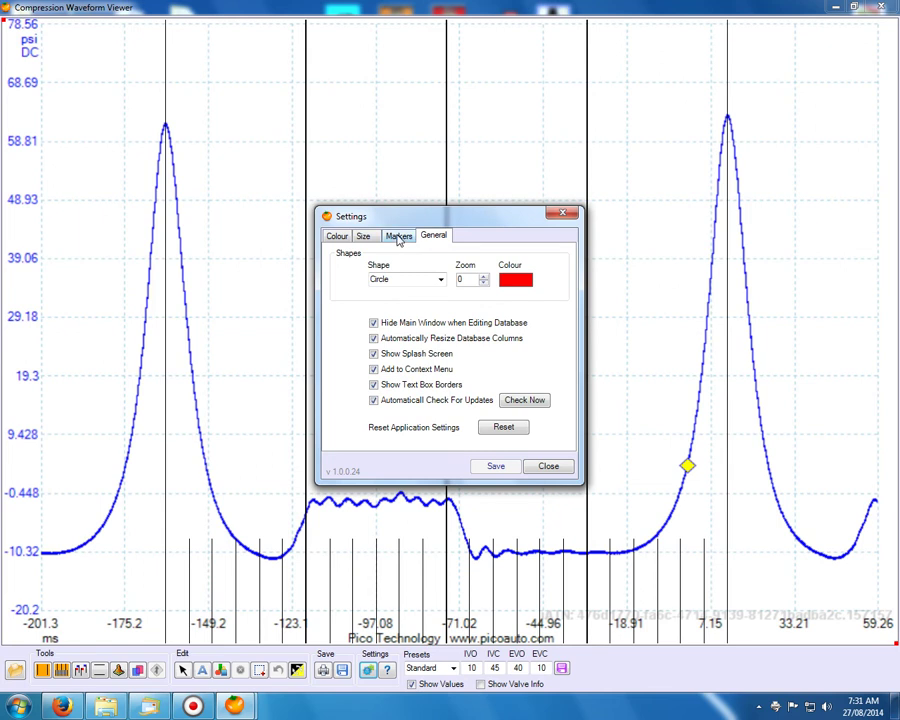
left_click(398, 238)
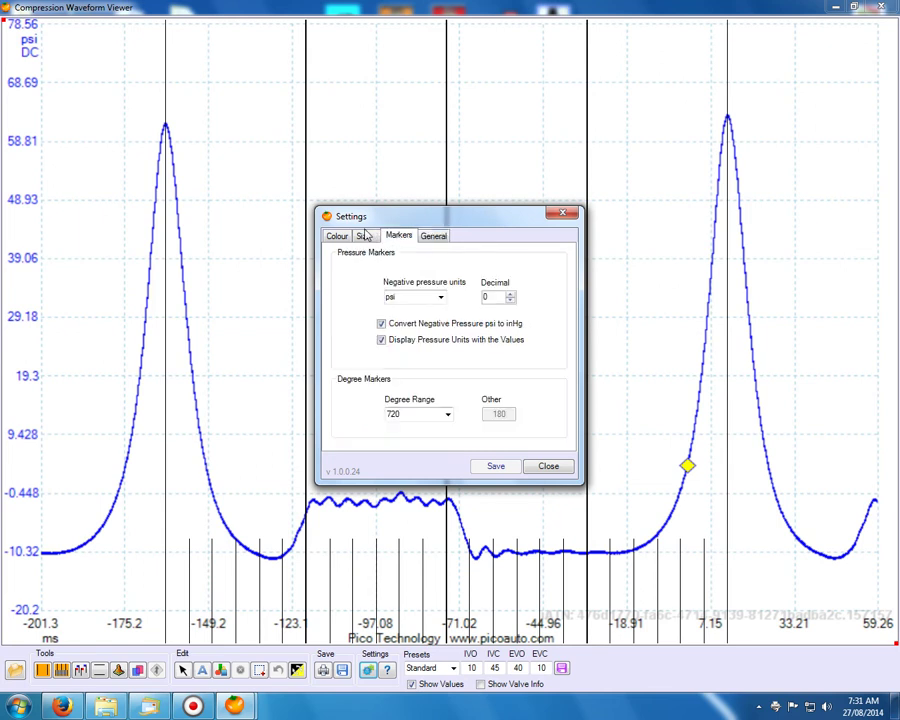
left_click(364, 236)
left_click(338, 236)
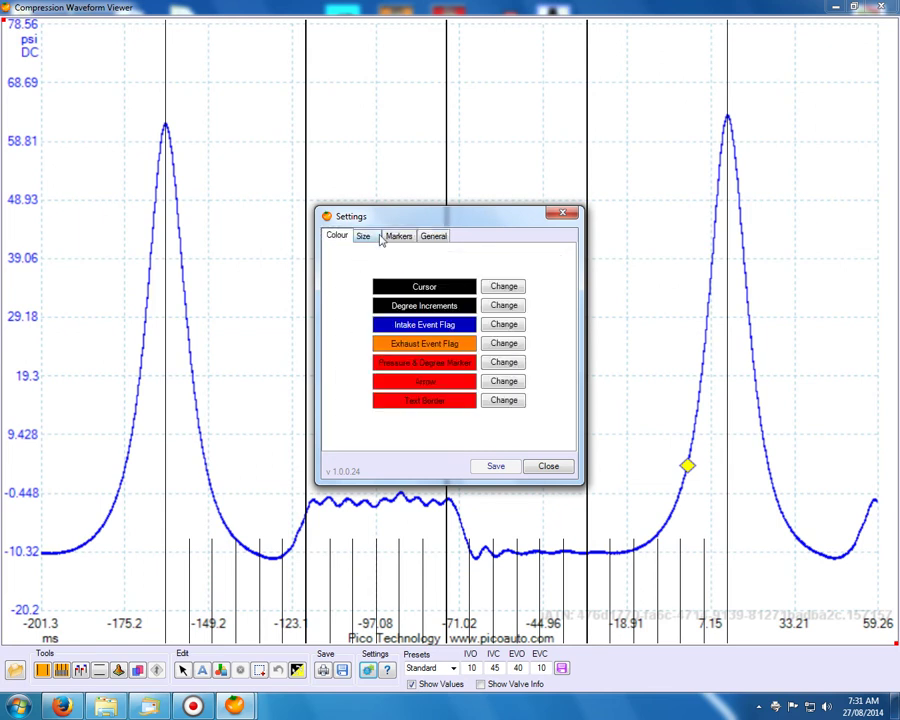
left_click(434, 236)
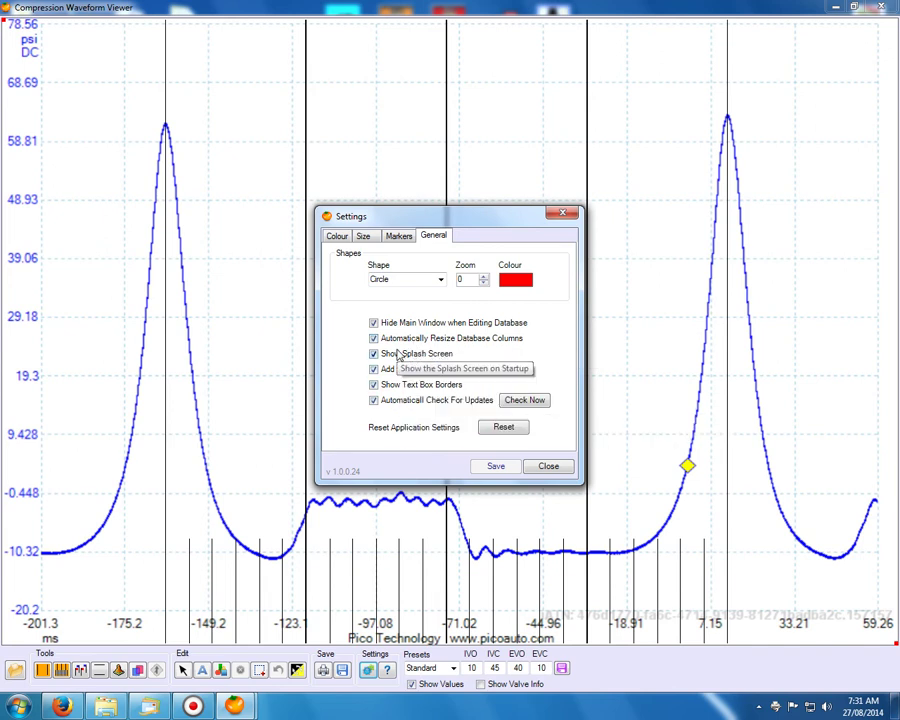
left_click(398, 235)
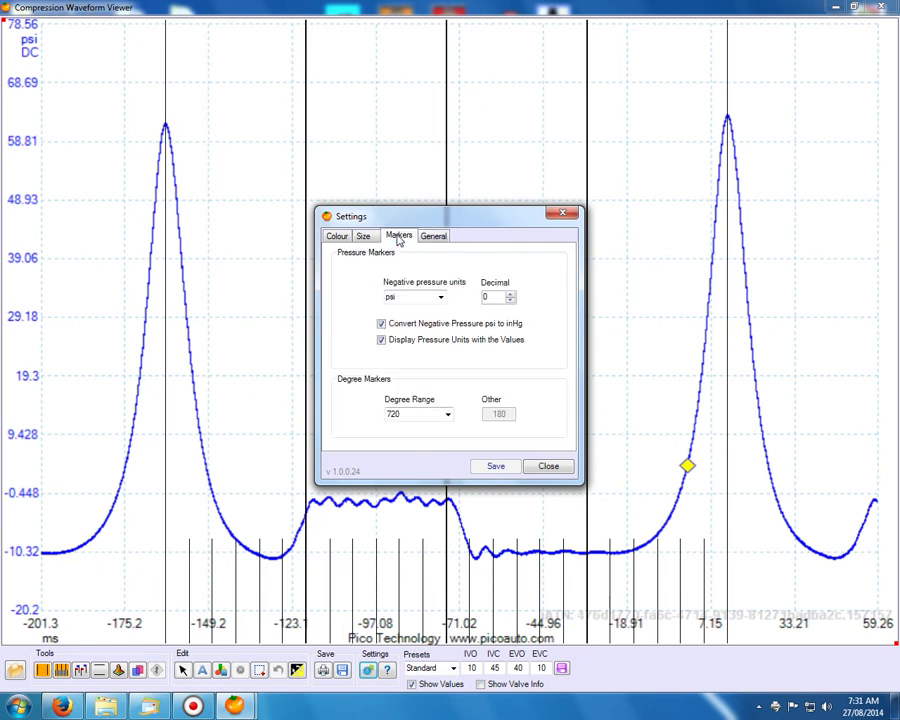
left_click(364, 236)
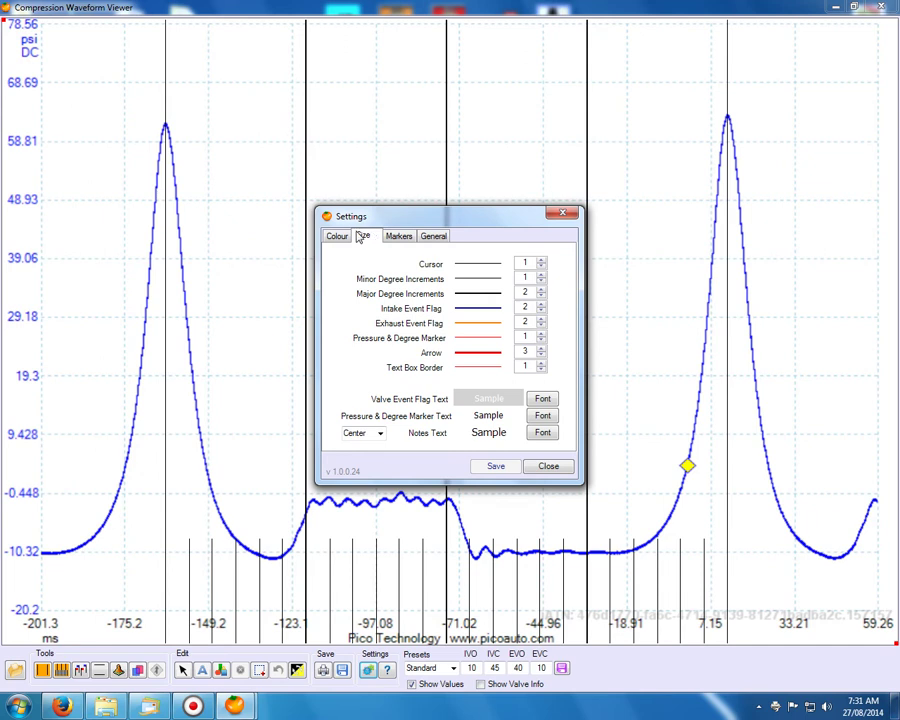
left_click(340, 236)
left_click(363, 237)
left_click(540, 472)
left_click(64, 671)
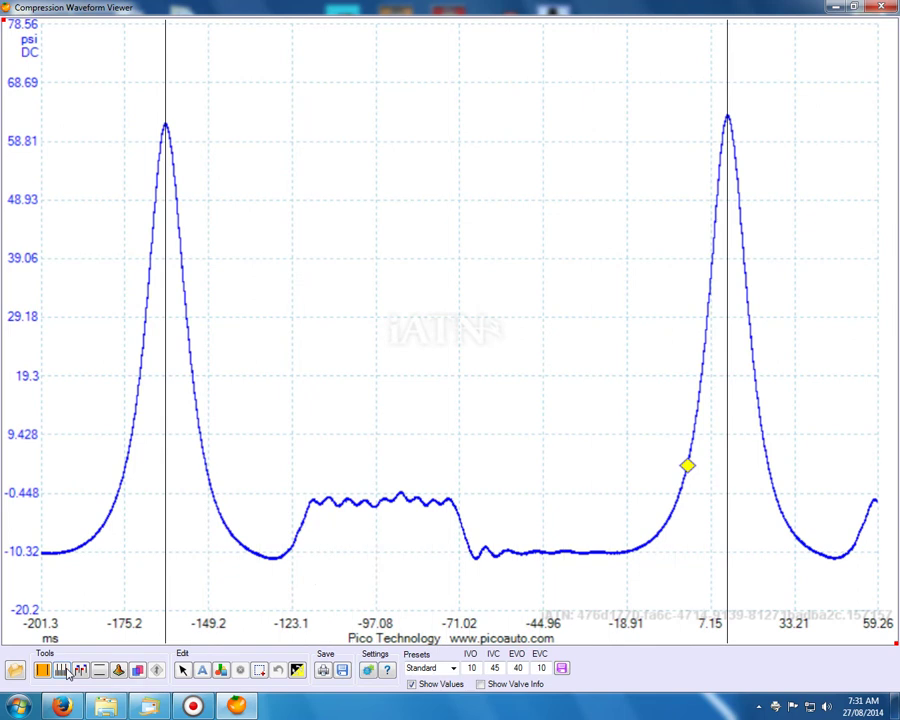
Show the degree increment lines across the waveform, then hide them again
left_click(64, 673)
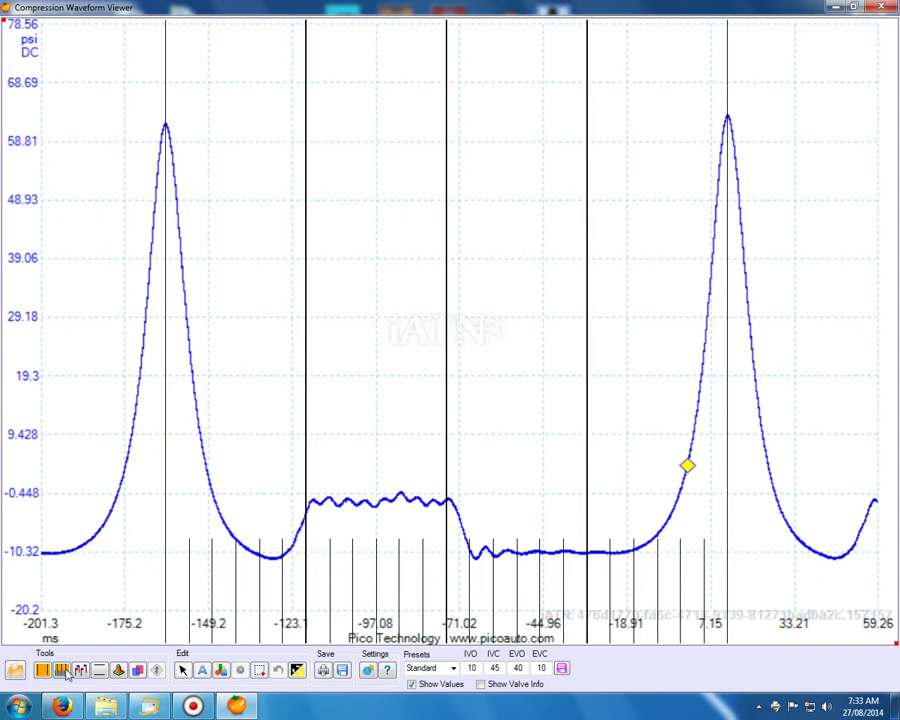
left_click(61, 670)
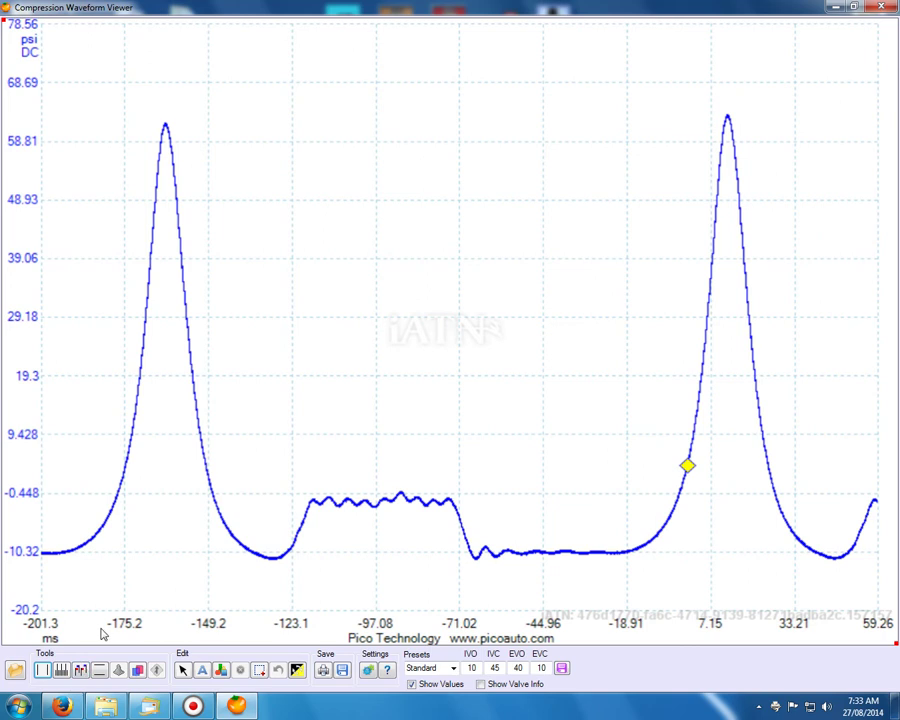
Bring back the vertical timing cursors on the tops of both compression peaks
left_click(43, 669)
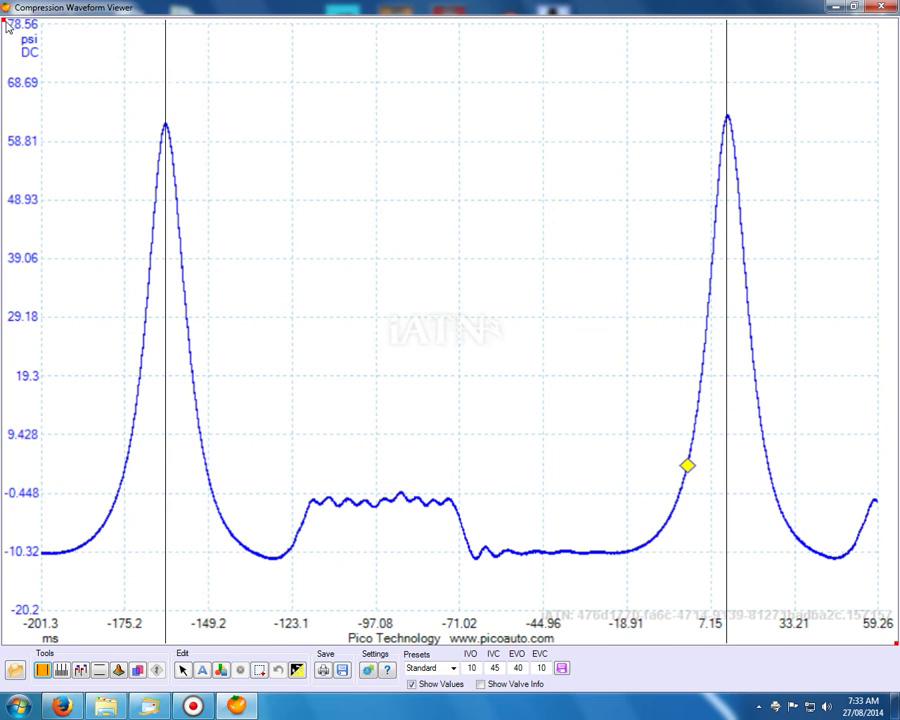
left_click_drag(5, 24, 18, 40)
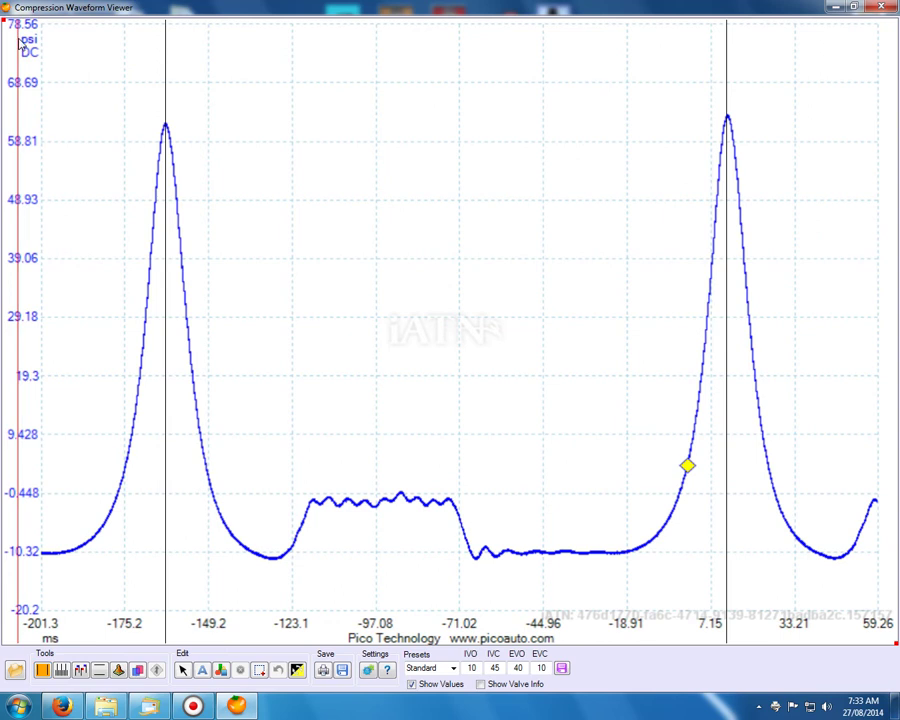
left_click_drag(20, 113, 323, 165)
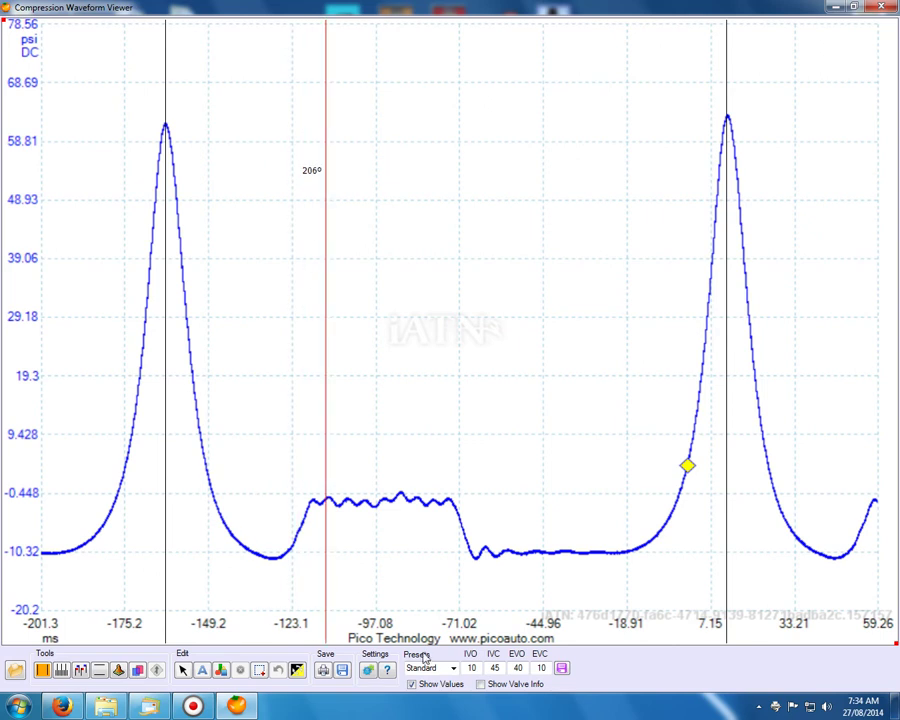
left_click(411, 685)
mouse_move(325, 215)
left_mouse_down()
mouse_move(364, 215)
mouse_move(335, 220)
left_mouse_up()
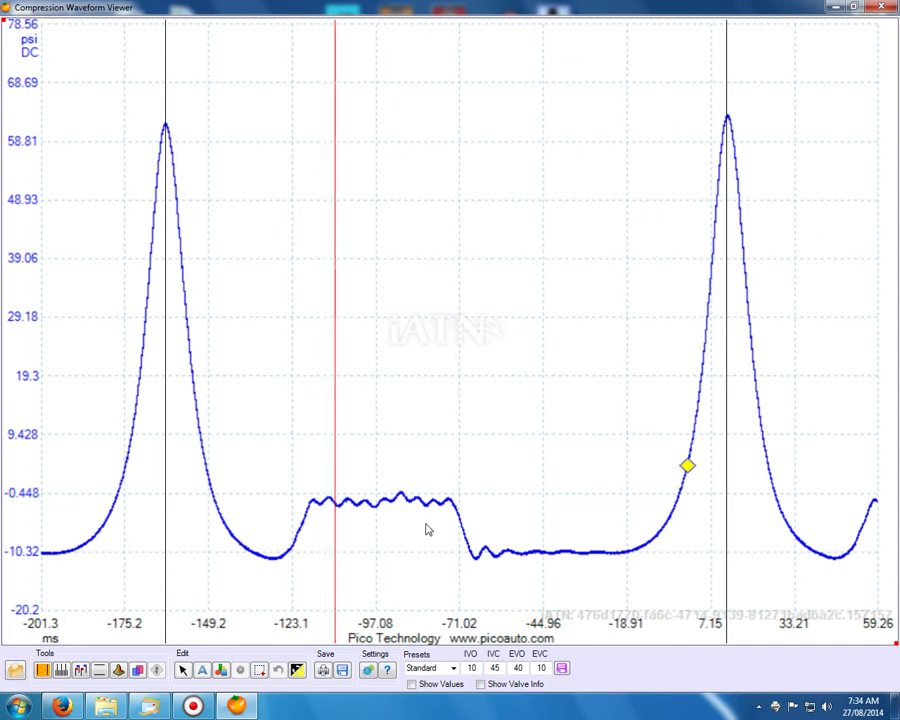
key("alt+v")
left_click_drag(335, 161, 5, 168)
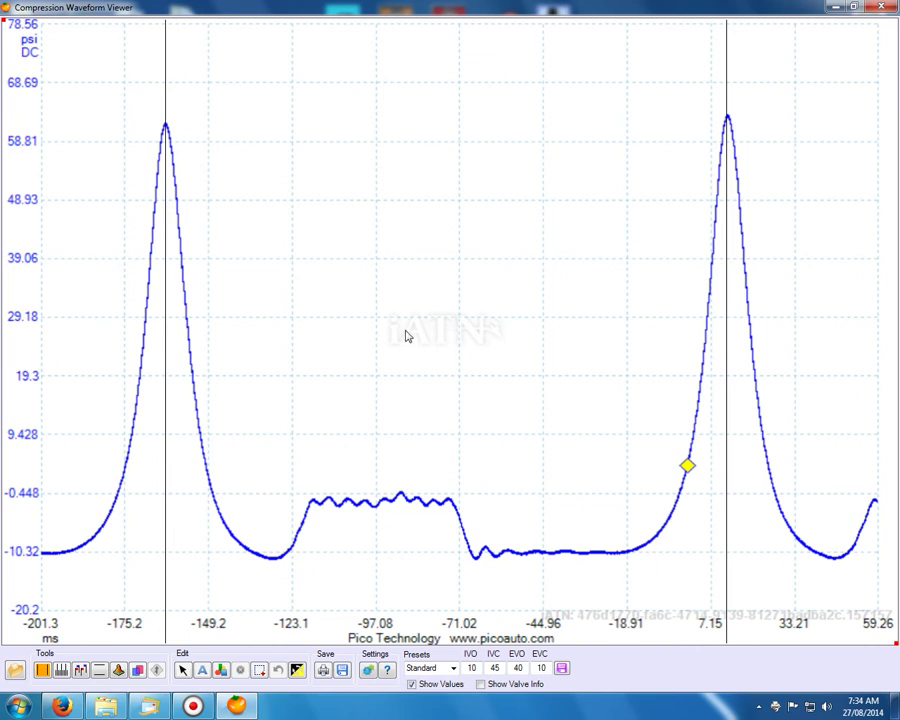
left_click(62, 672)
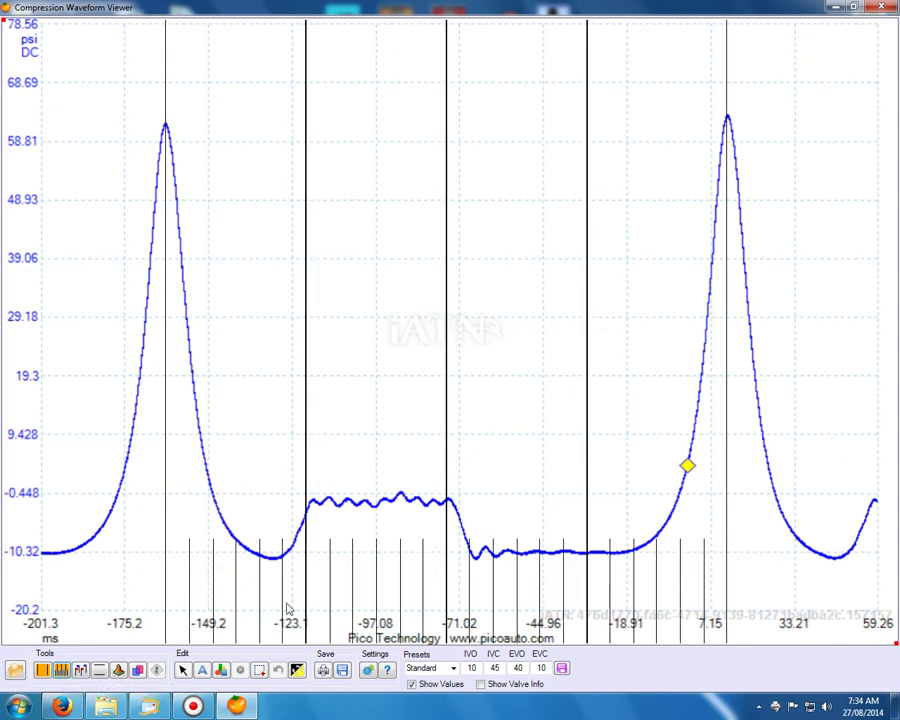
left_click(62, 672)
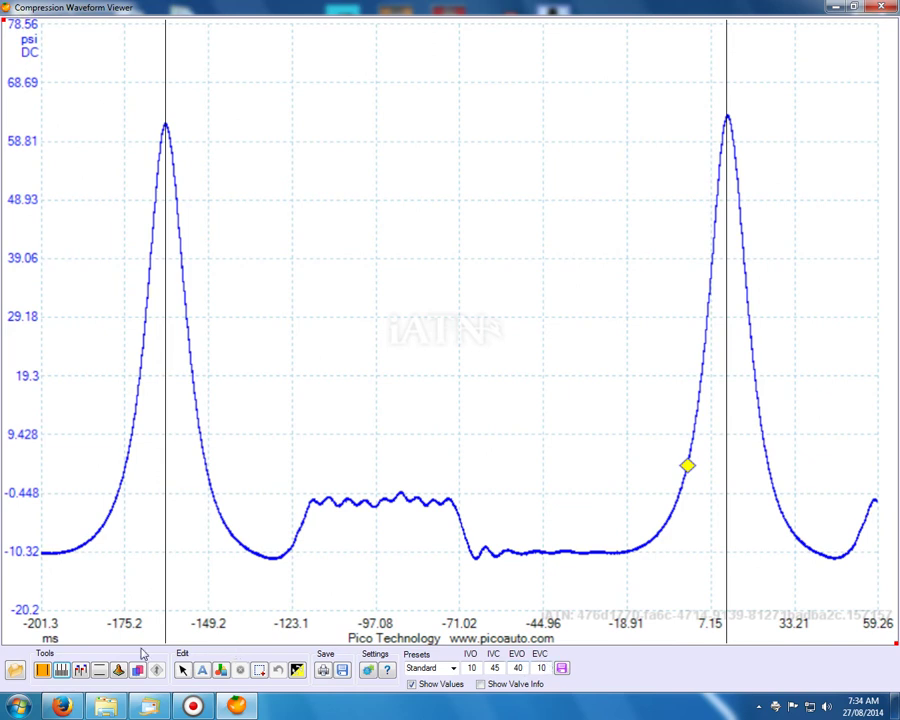
Add the IVO, IVC, EVO and EVC valve markers and list the Standard, Performance and Other presets
left_click(82, 670)
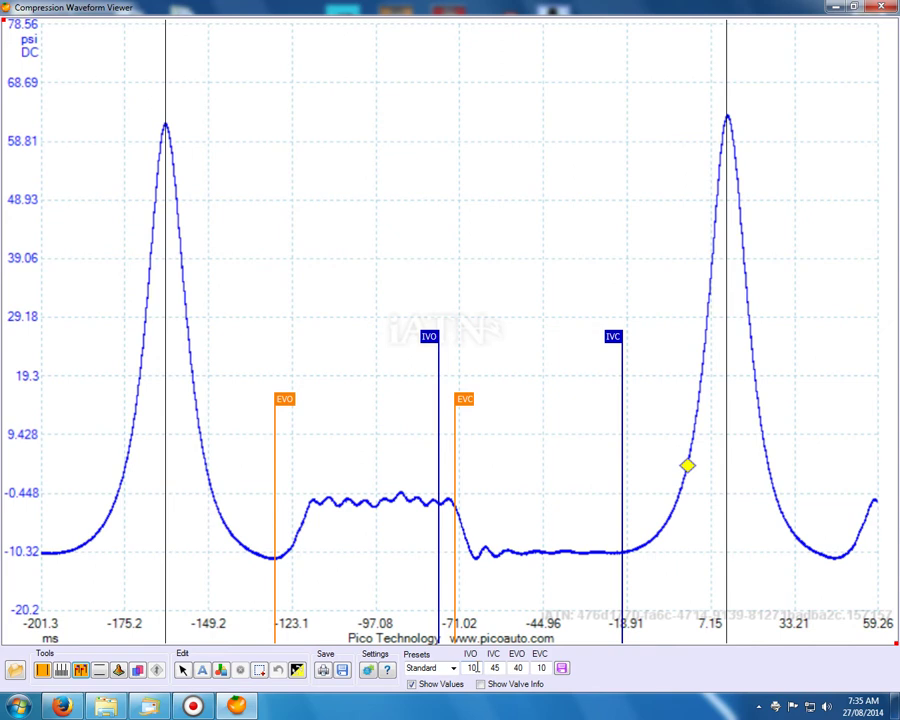
left_click(453, 668)
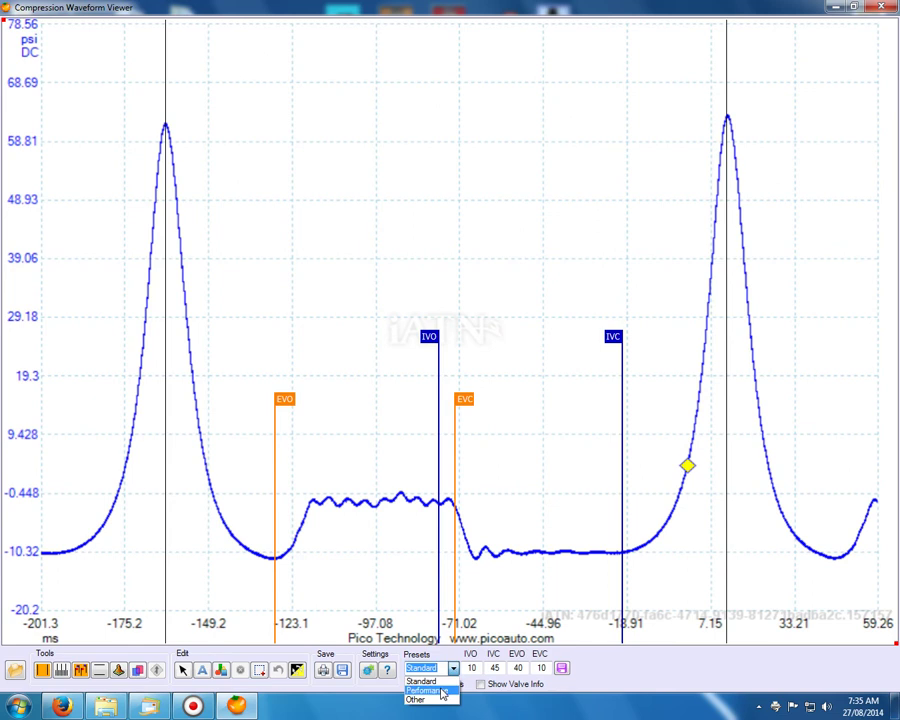
Try the Performance valve timing preset, then restore Standard timing IVO 10, IVC 45, EVO 40, EVC 10
left_click(439, 692)
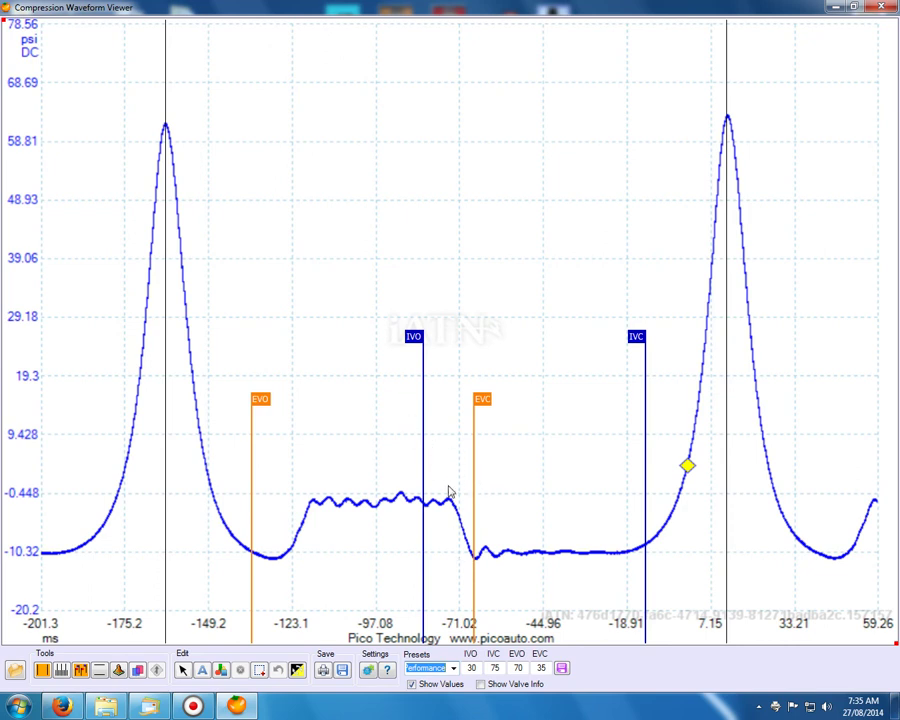
left_click(452, 668)
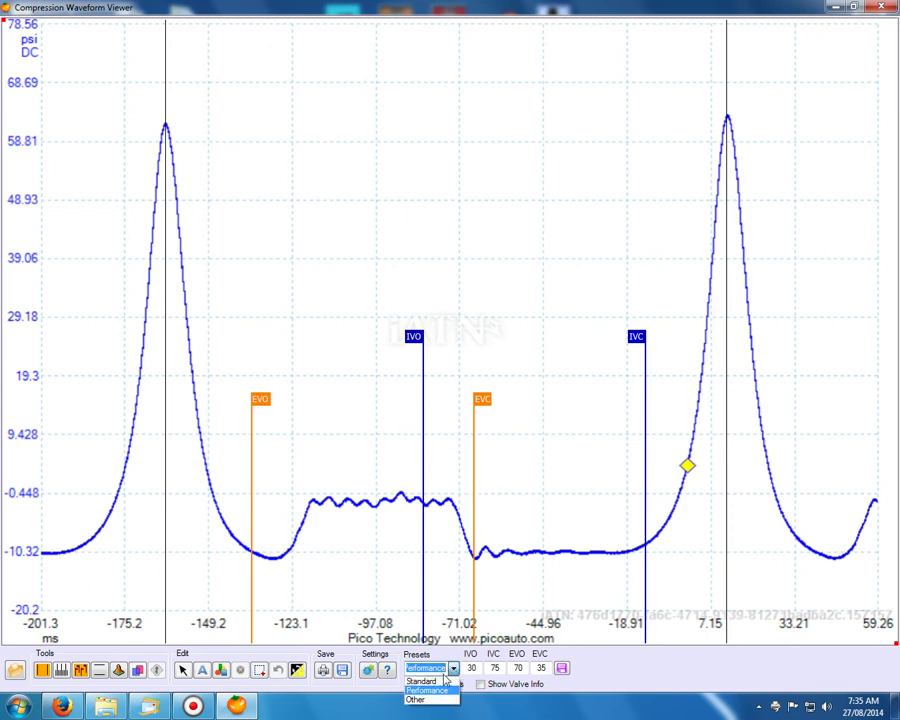
left_click(435, 682)
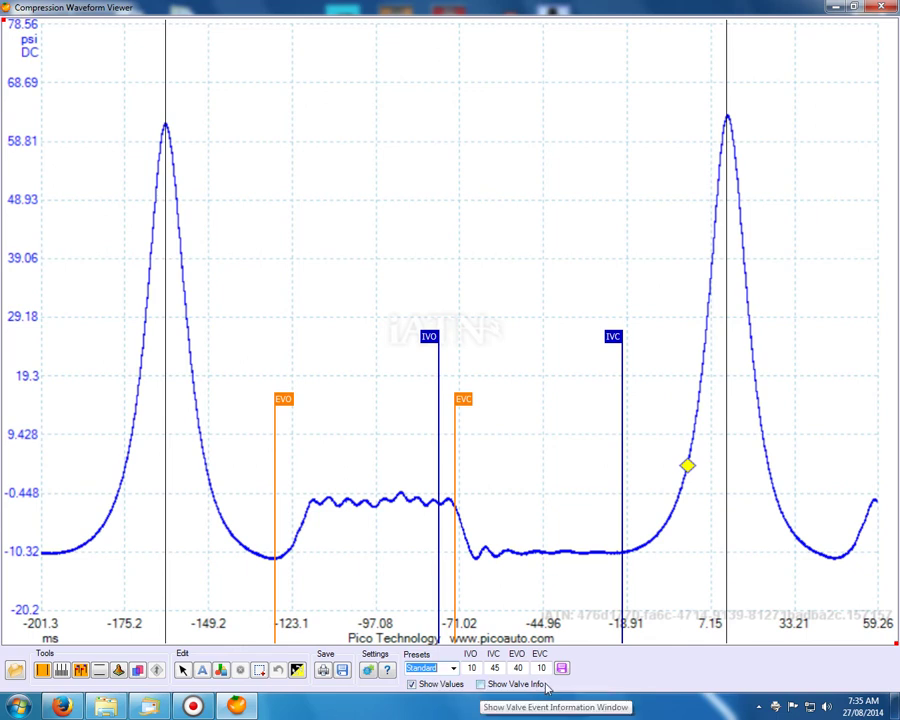
Show the valve info box above the chart centre and drag IVO to 20, giving Overlap 30
left_click(483, 686)
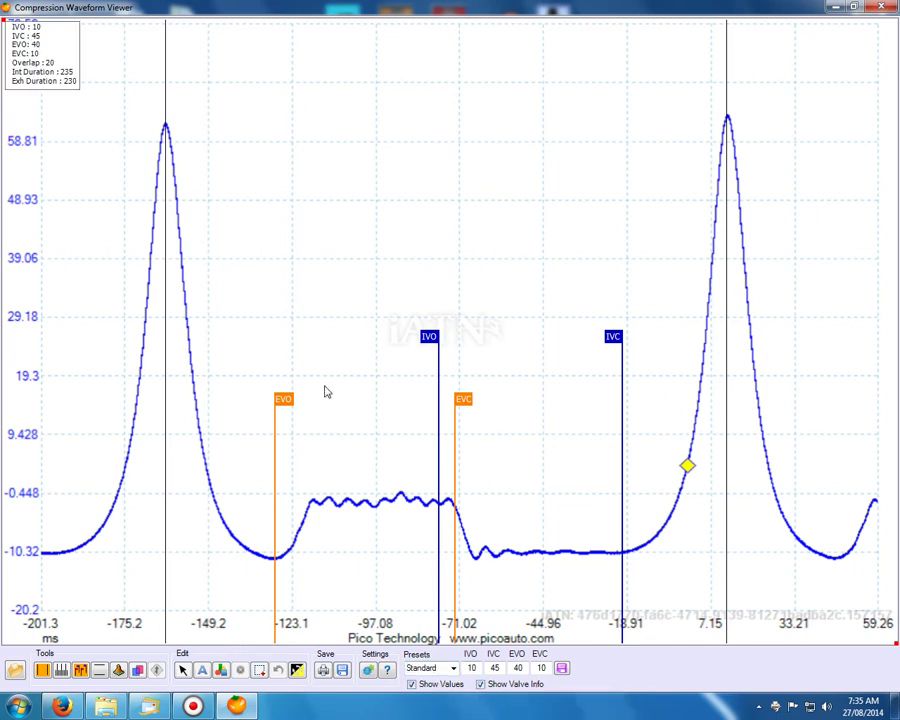
left_click_drag(40, 50, 510, 305)
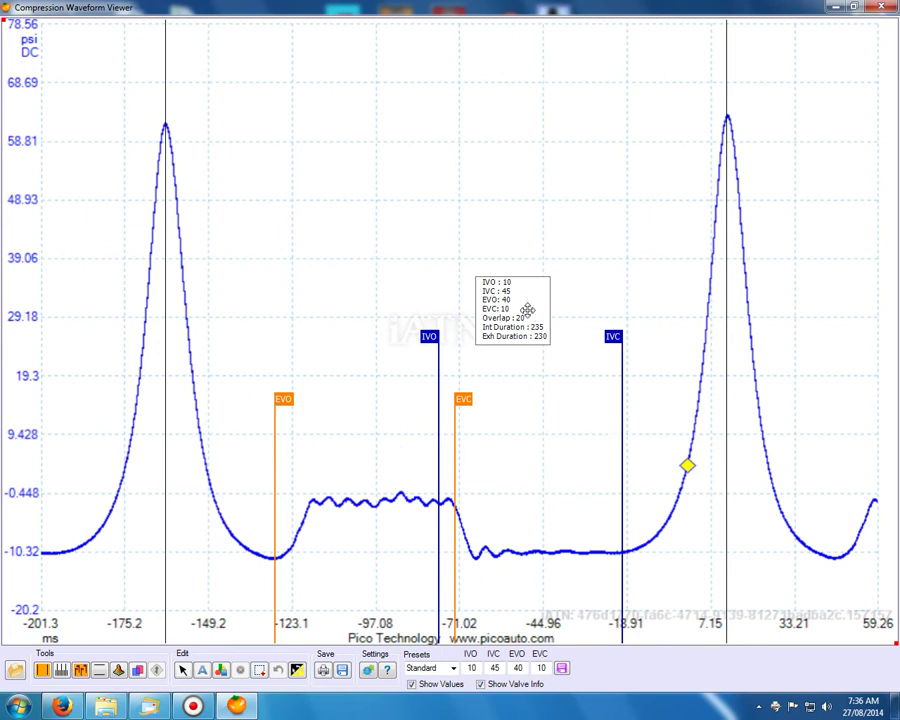
left_click_drag(527, 310, 463, 206)
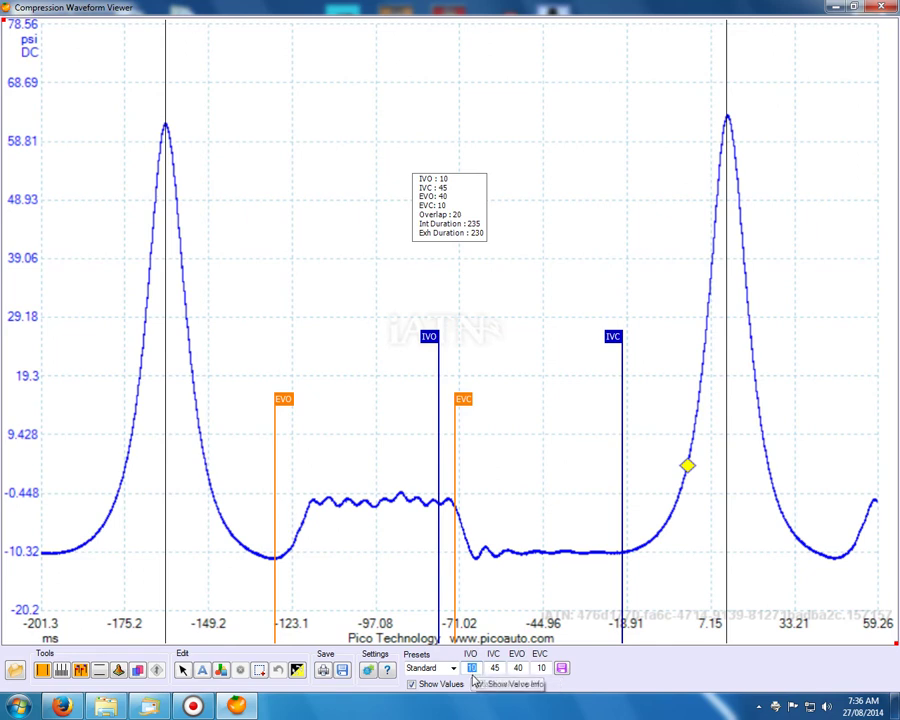
left_click_drag(438, 413, 438, 416)
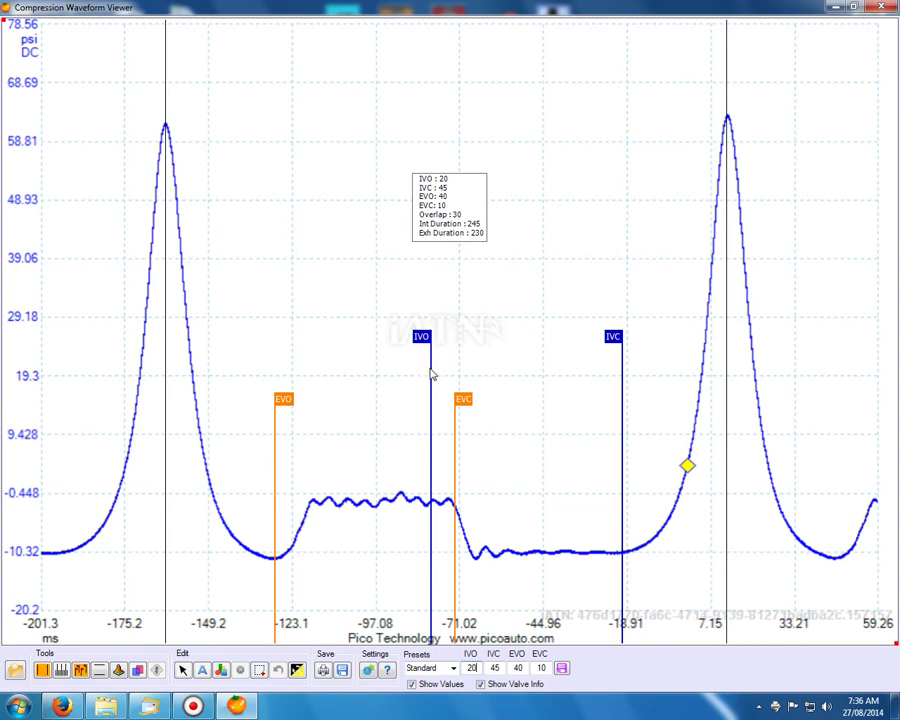
Drag the valve markers to IVO 11, IVC 41 and EVC 63, giving Overlap 74 and Exh Duration 283
left_click_drag(431, 365, 443, 363)
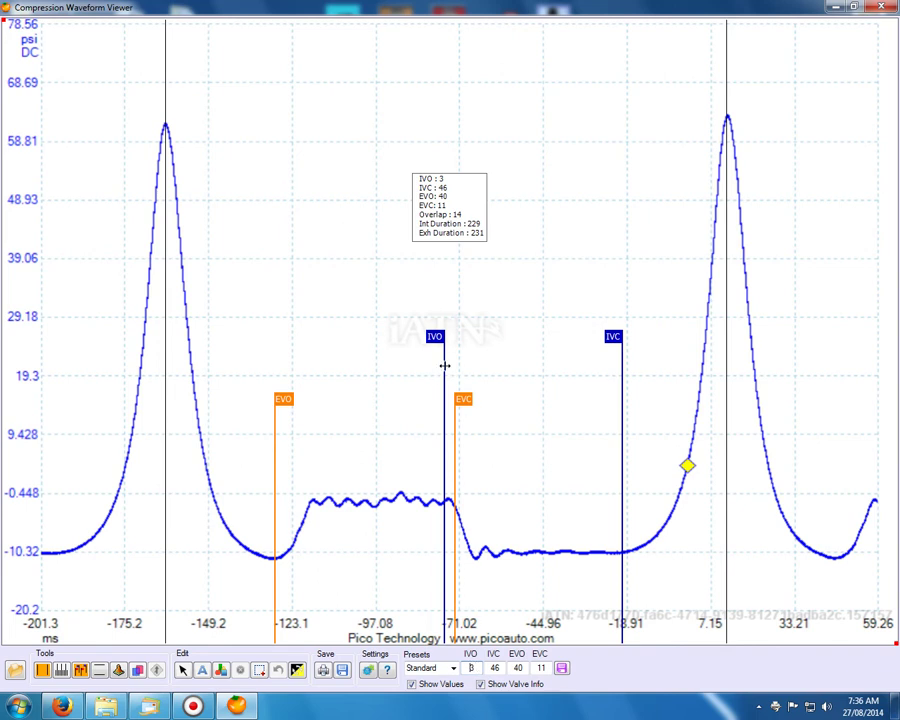
mouse_move(444, 366)
left_mouse_down()
mouse_move(411, 366)
mouse_move(437, 368)
left_mouse_up()
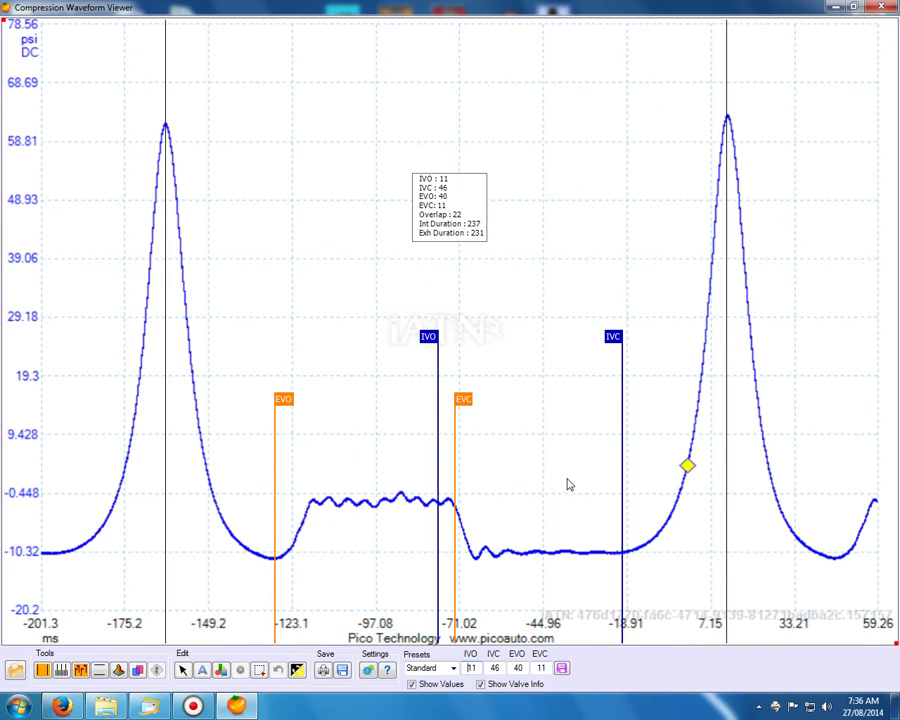
mouse_move(622, 472)
left_mouse_down()
mouse_move(586, 478)
mouse_move(619, 473)
left_mouse_up()
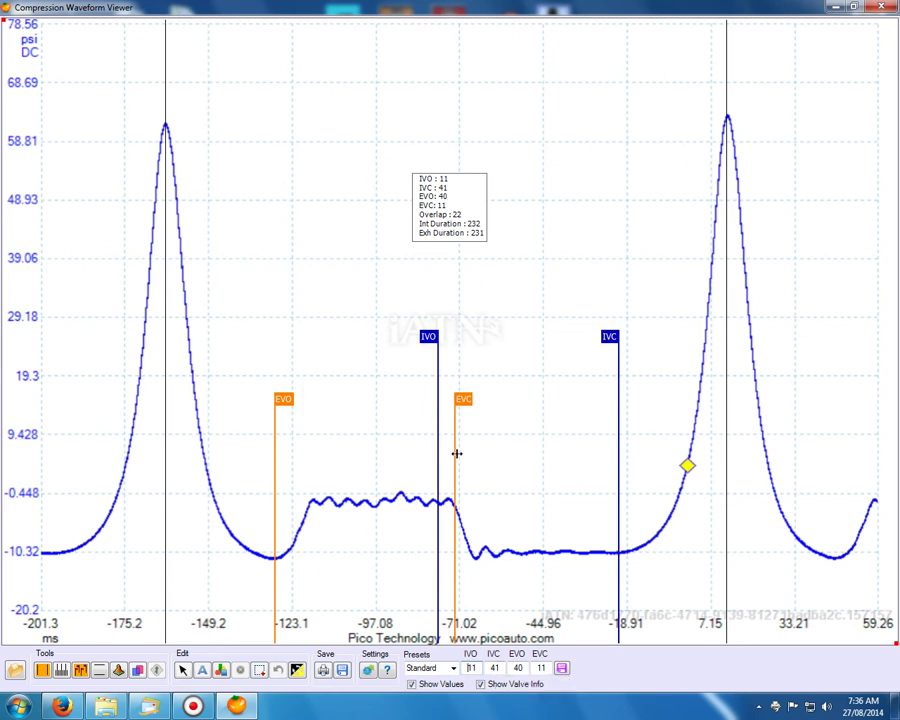
left_click_drag(456, 453, 497, 450)
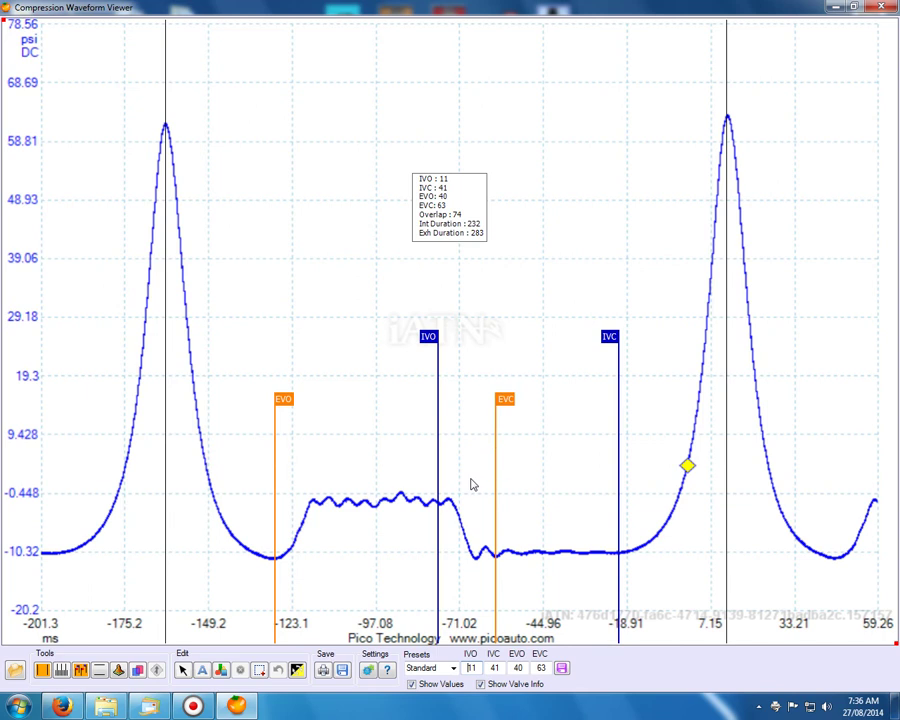
Review the marker, line size and font settings in the Settings window, then close it
left_click(369, 670)
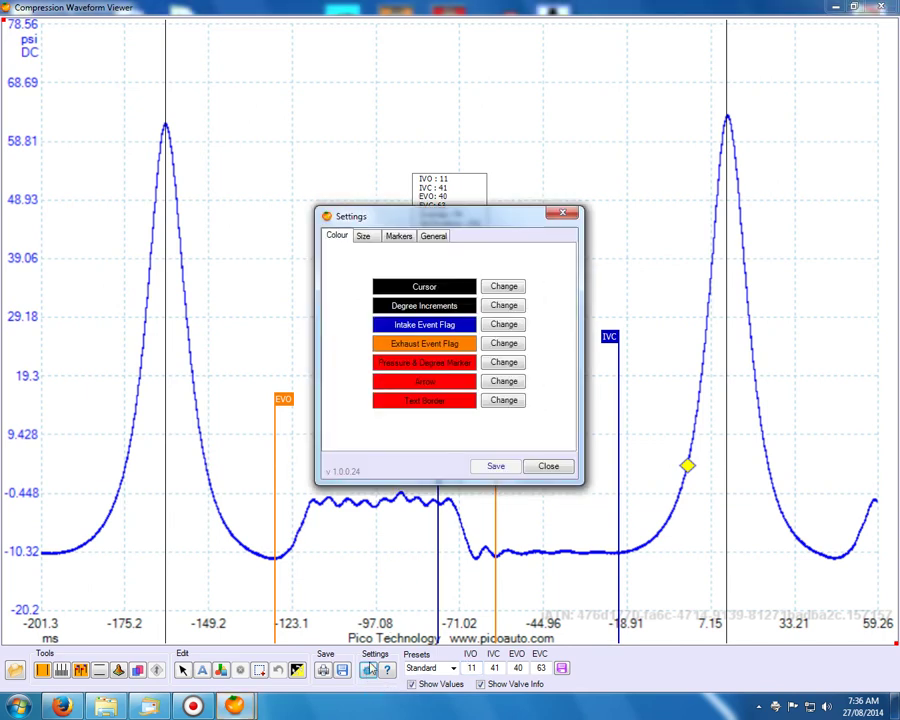
left_click(402, 238)
left_click(366, 237)
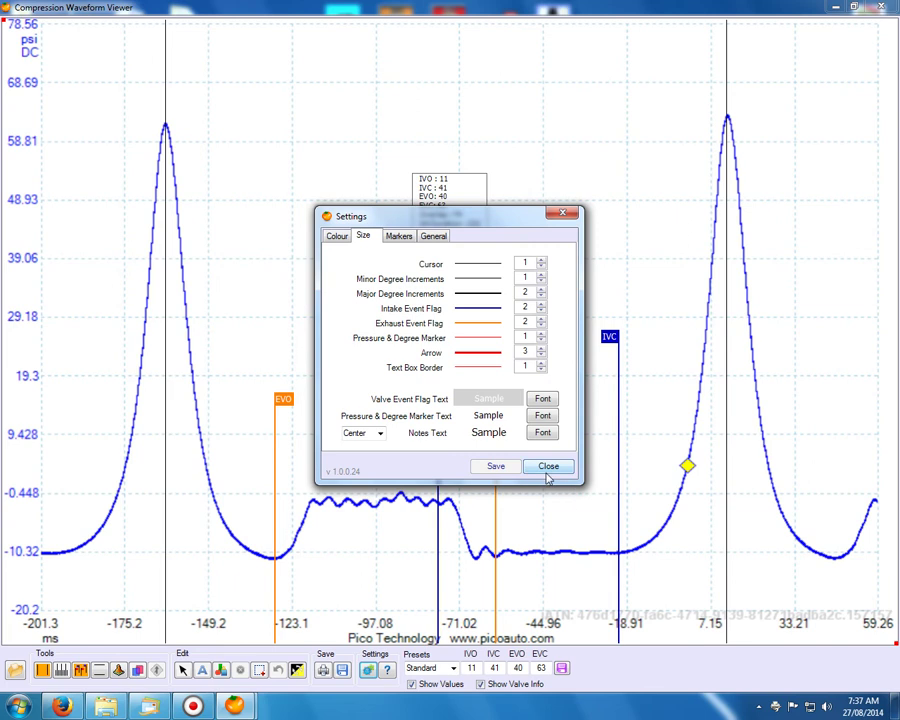
left_click(547, 474)
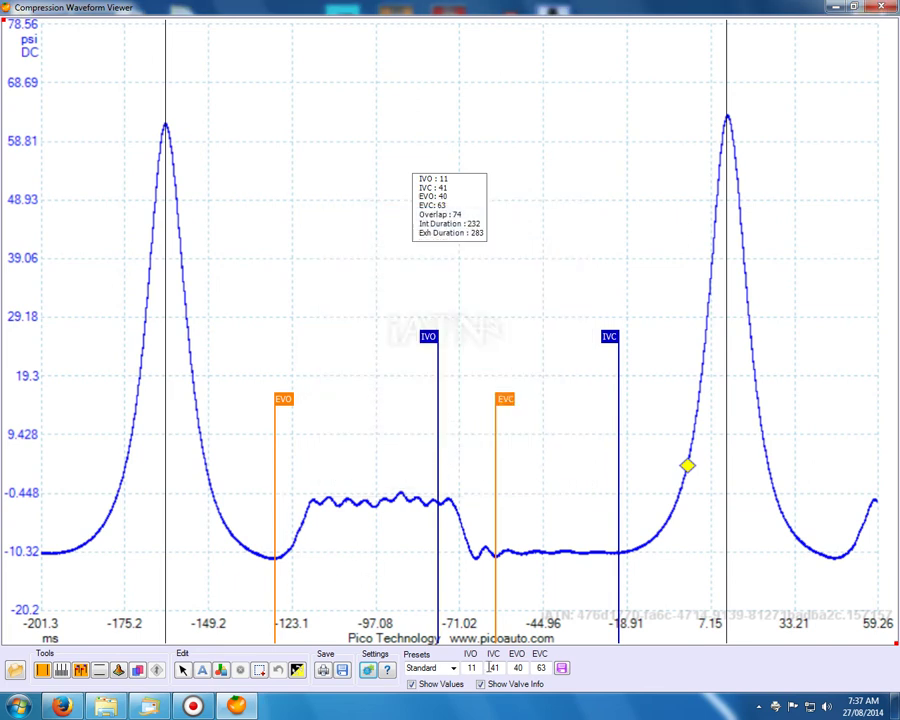
Set intake valve opening to 5 using the IVO field and its marker
left_click_drag(482, 668, 445, 670)
type("25")
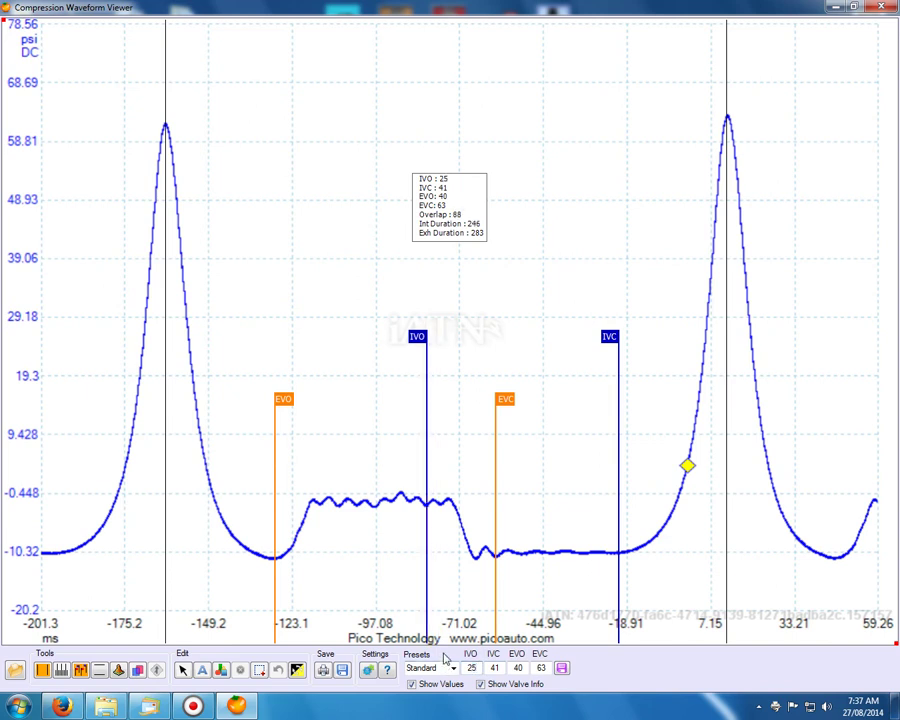
left_click_drag(426, 406, 443, 397)
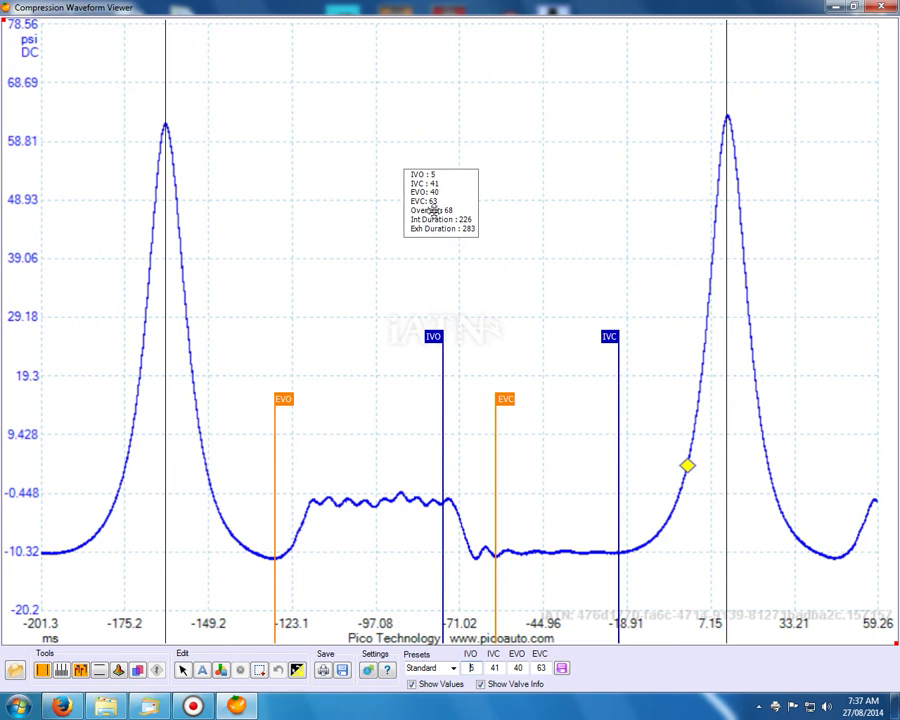
Move the valve summary box up and left, then hide it and the valve markers
left_click_drag(430, 209, 248, 157)
left_click(481, 684)
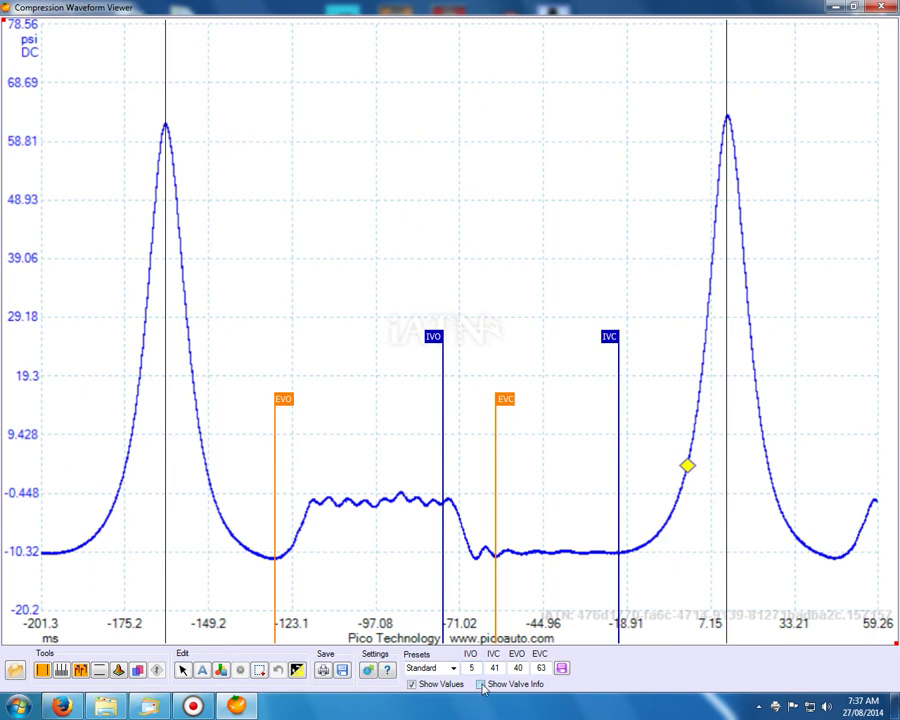
left_click(82, 672)
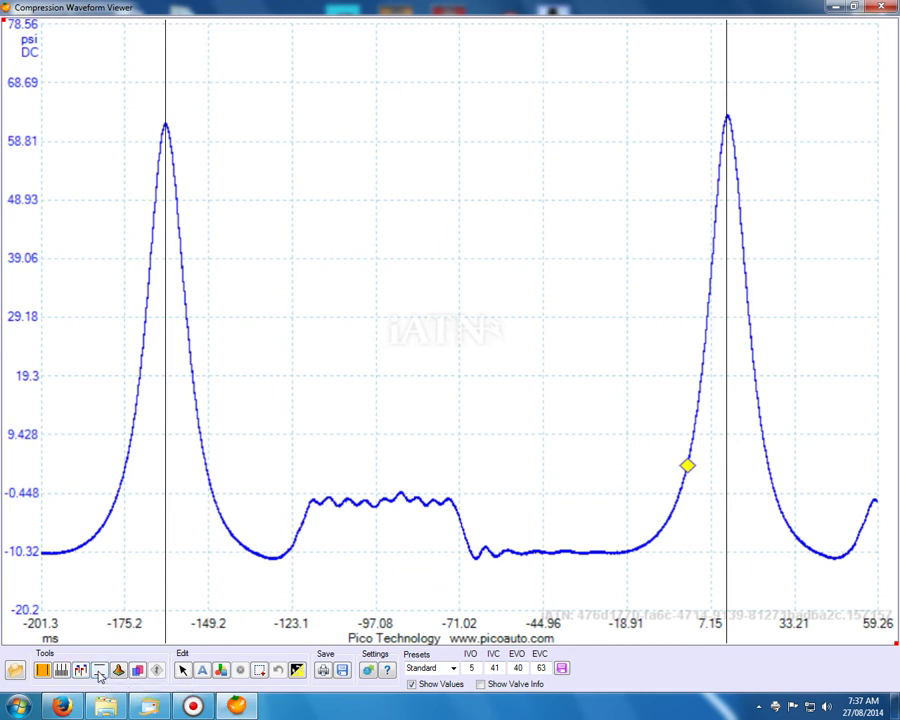
Turn on pressure cursors and place them at the peak tops, 0.448 psi and the -20.2 psi floor
left_click(101, 672)
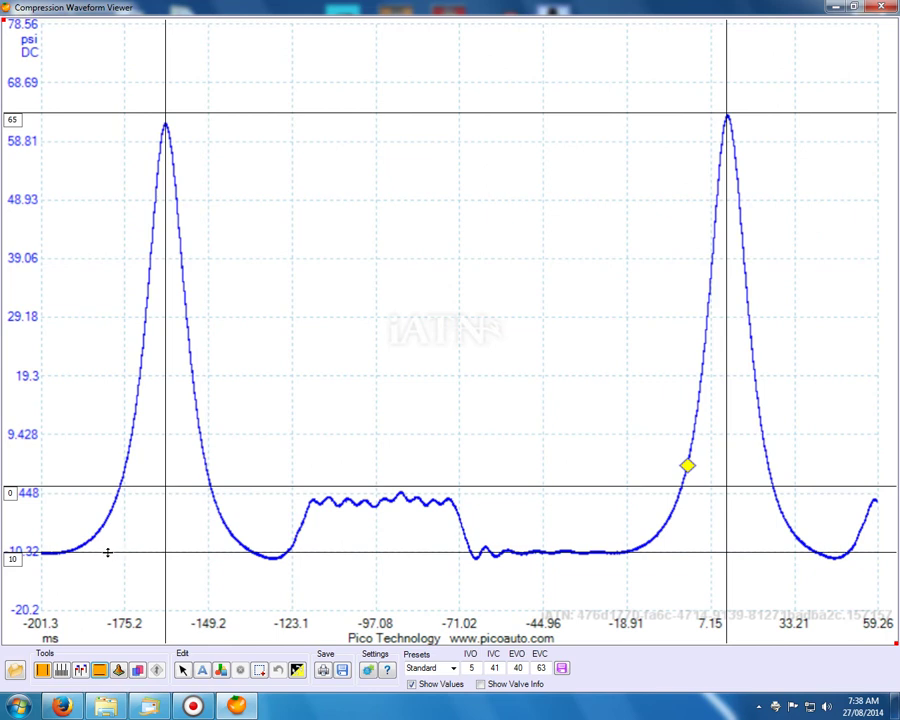
left_click_drag(106, 552, 104, 587)
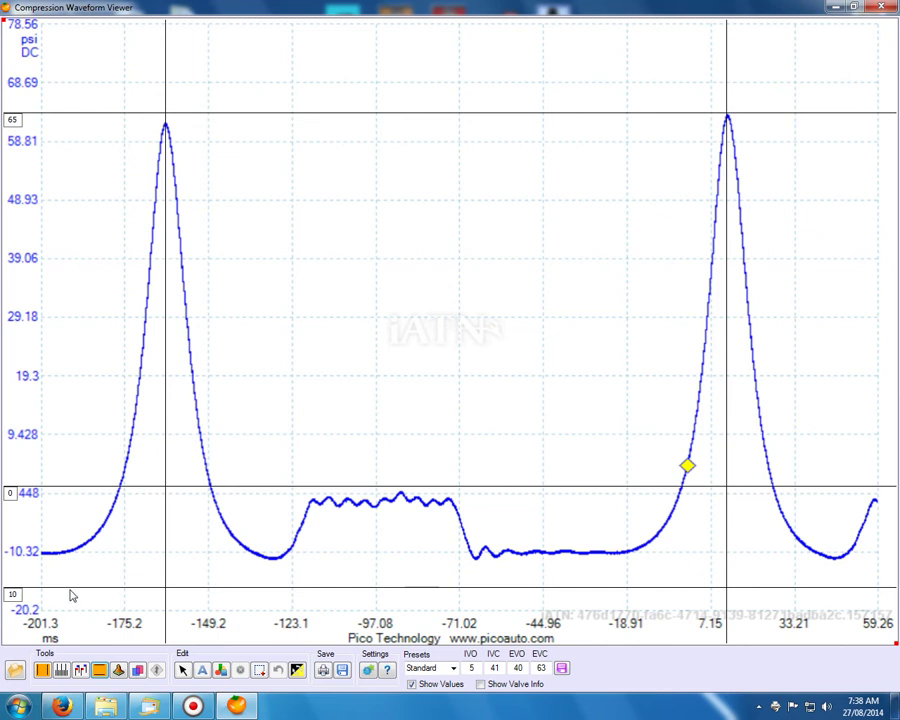
mouse_move(74, 593)
left_mouse_down()
mouse_move(74, 583)
mouse_move(71, 616)
mouse_move(67, 609)
left_mouse_up()
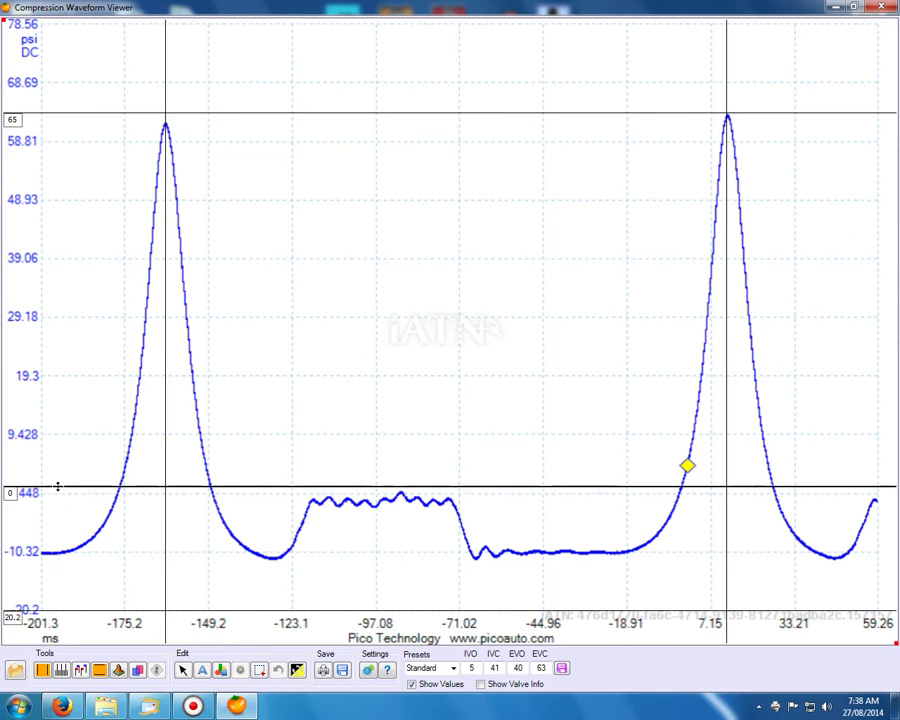
left_click_drag(58, 486, 12, 499)
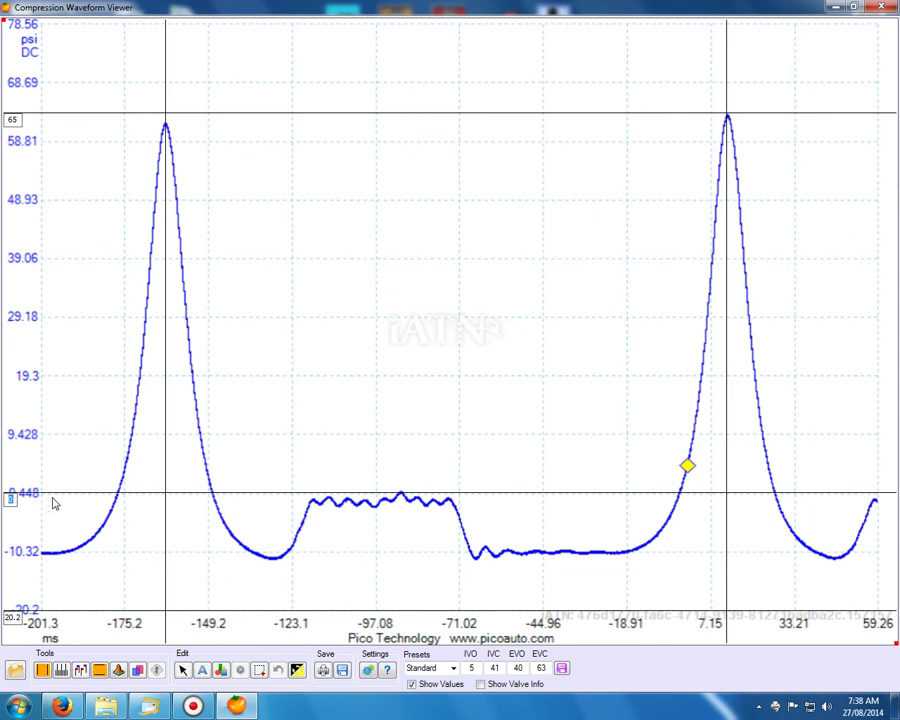
Align the middle cursor near -0.448 psi, raise the top one above the peaks, then hide the pressure cursors
left_click_drag(58, 493, 6, 502)
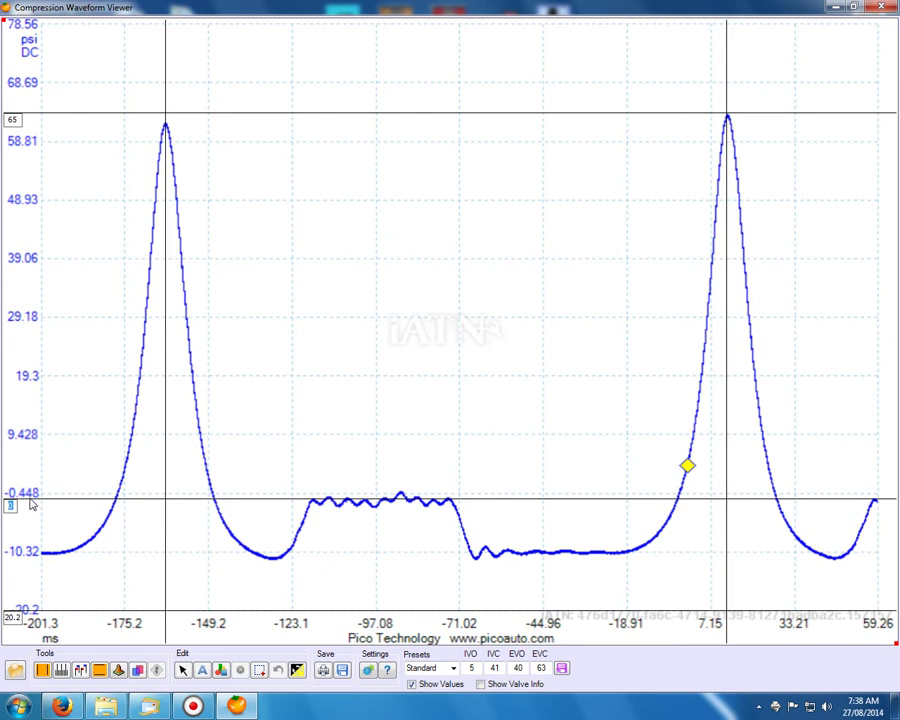
left_click_drag(30, 505, 33, 490)
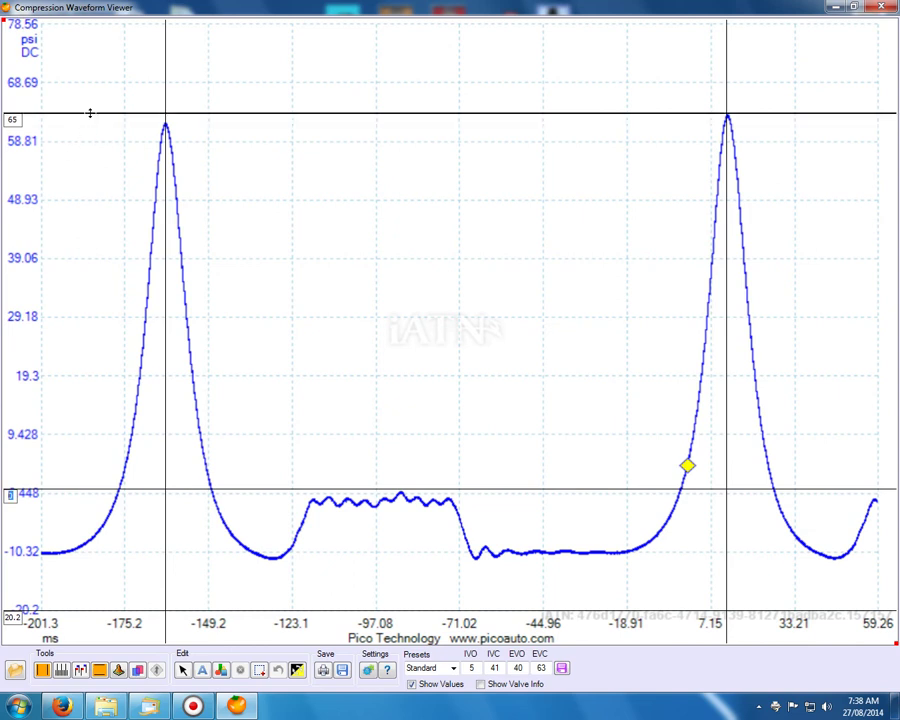
left_click_drag(90, 113, 111, 81)
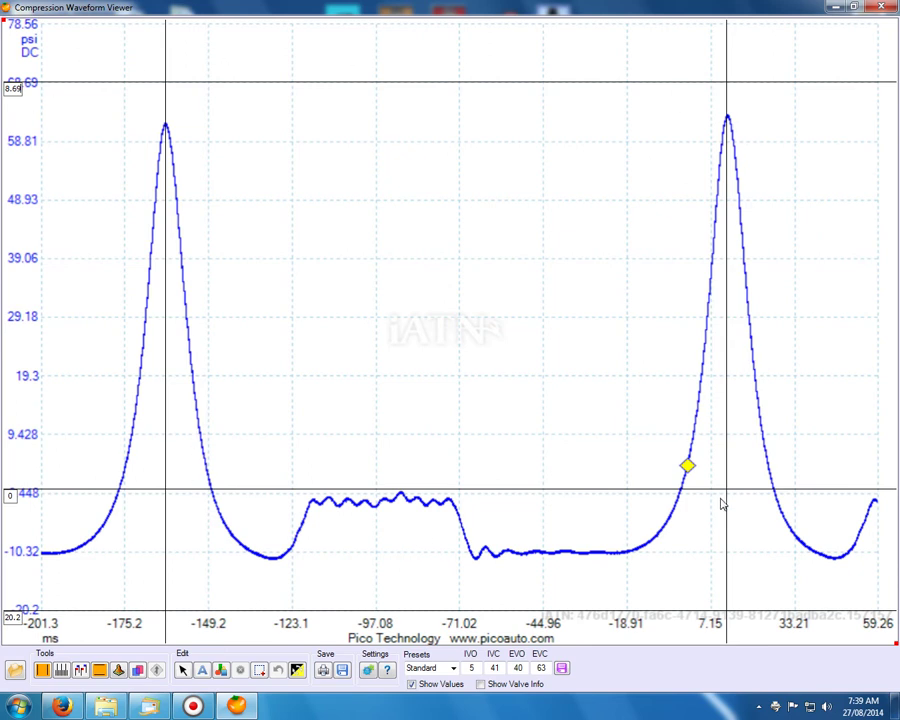
left_click(99, 670)
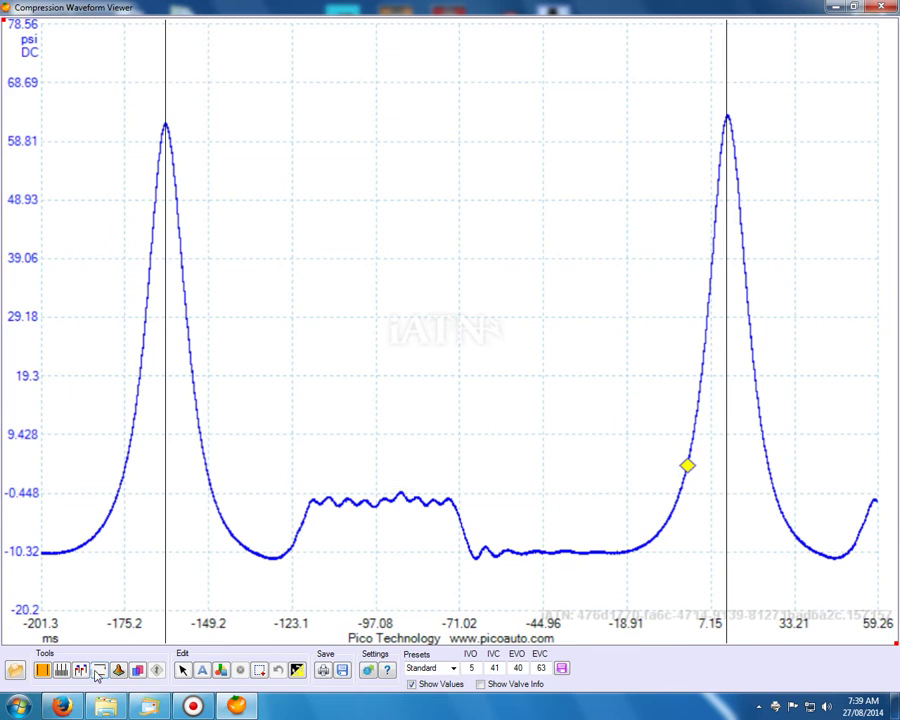
Turn off the vertical cursors and place a red horizontal measuring line on the waveform reading 62 psi
left_click(43, 670)
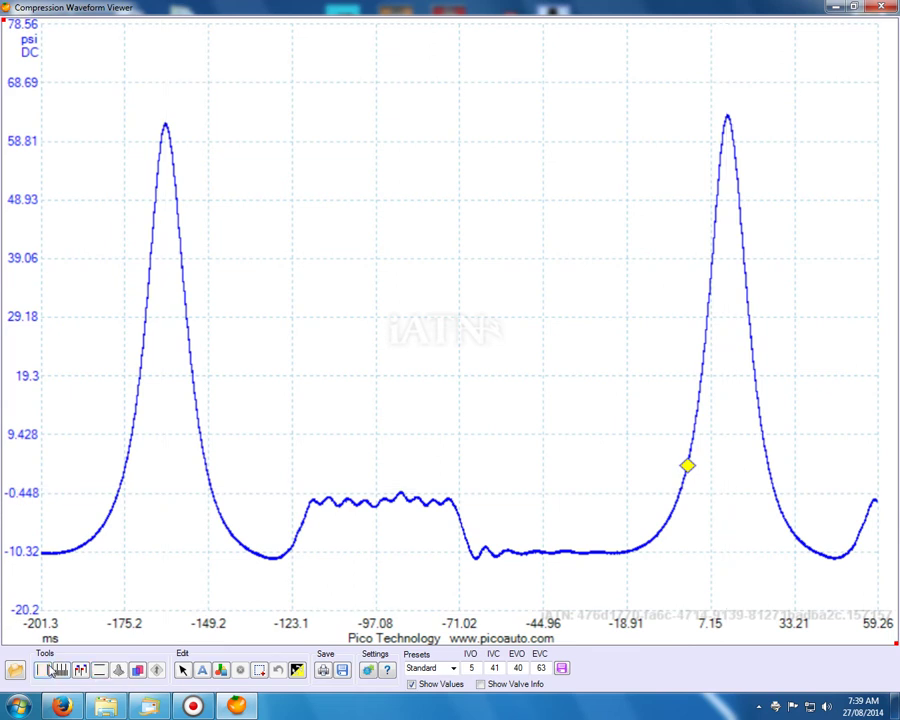
left_click(895, 648)
left_click_drag(891, 647, 361, 552)
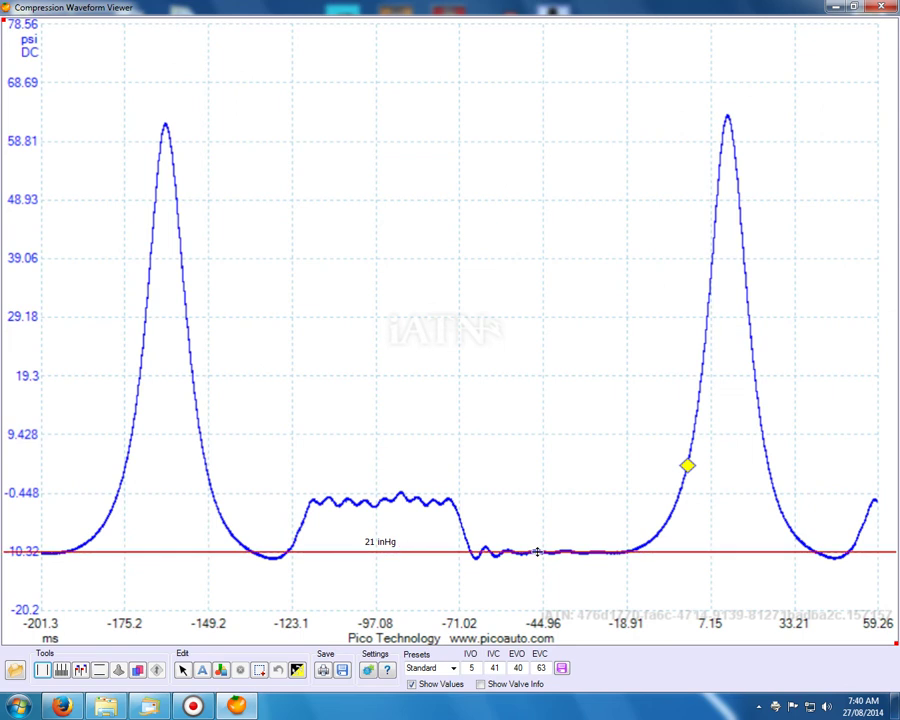
left_click(537, 551)
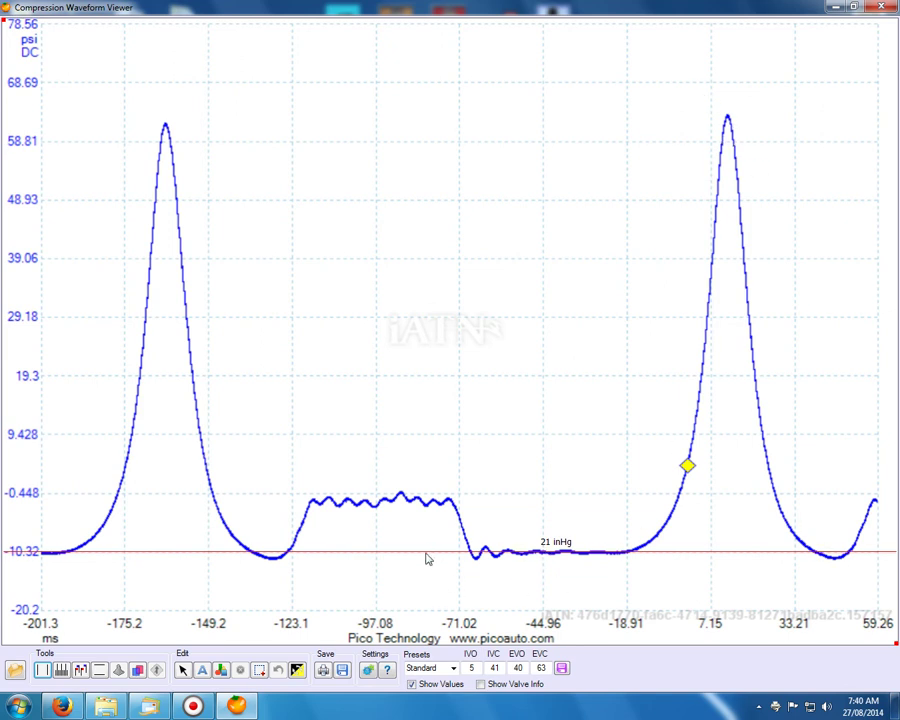
mouse_move(421, 552)
left_mouse_down()
mouse_move(336, 585)
mouse_move(319, 578)
mouse_move(275, 504)
mouse_move(277, 428)
mouse_move(257, 498)
mouse_move(251, 424)
mouse_move(285, 122)
left_mouse_up()
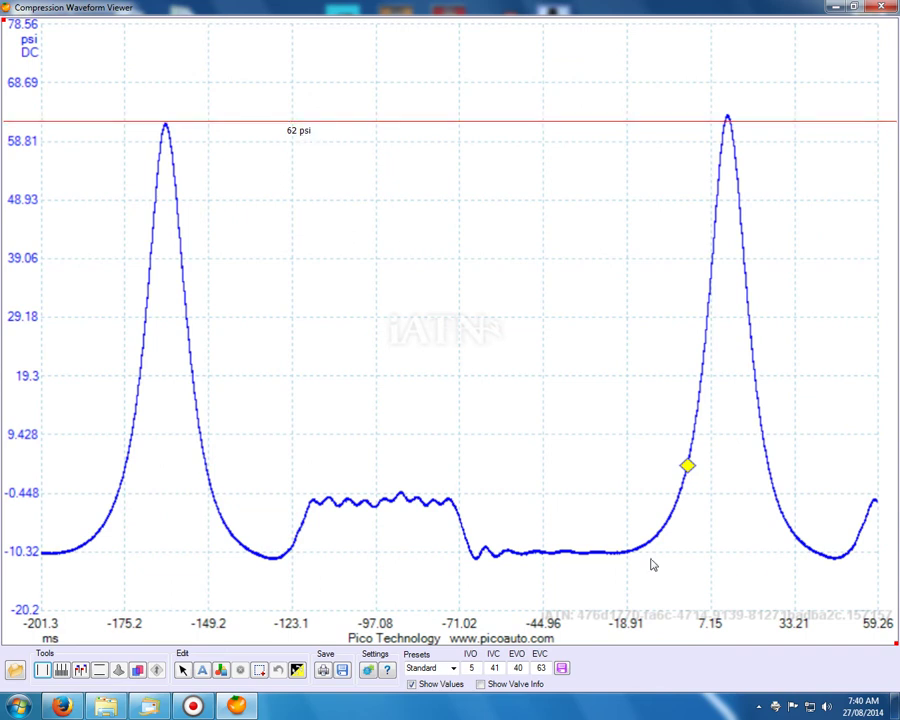
Add red measuring lines at 0 psi and along the trough reading 22 inHg
left_click_drag(896, 647, 440, 488)
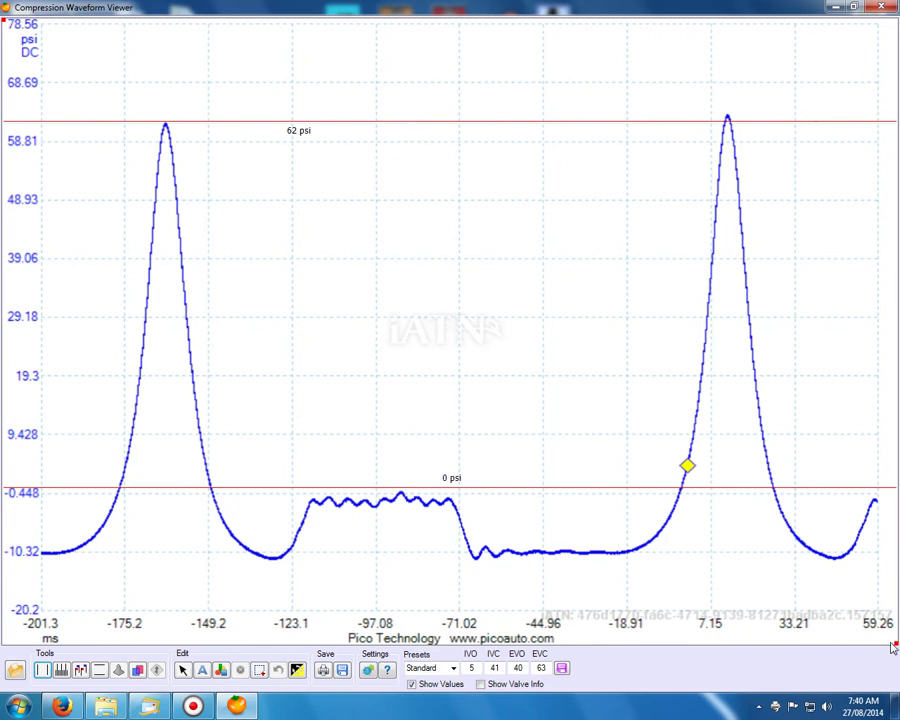
mouse_move(895, 648)
left_mouse_down()
mouse_move(742, 631)
mouse_move(603, 566)
mouse_move(537, 551)
mouse_move(398, 553)
left_mouse_up()
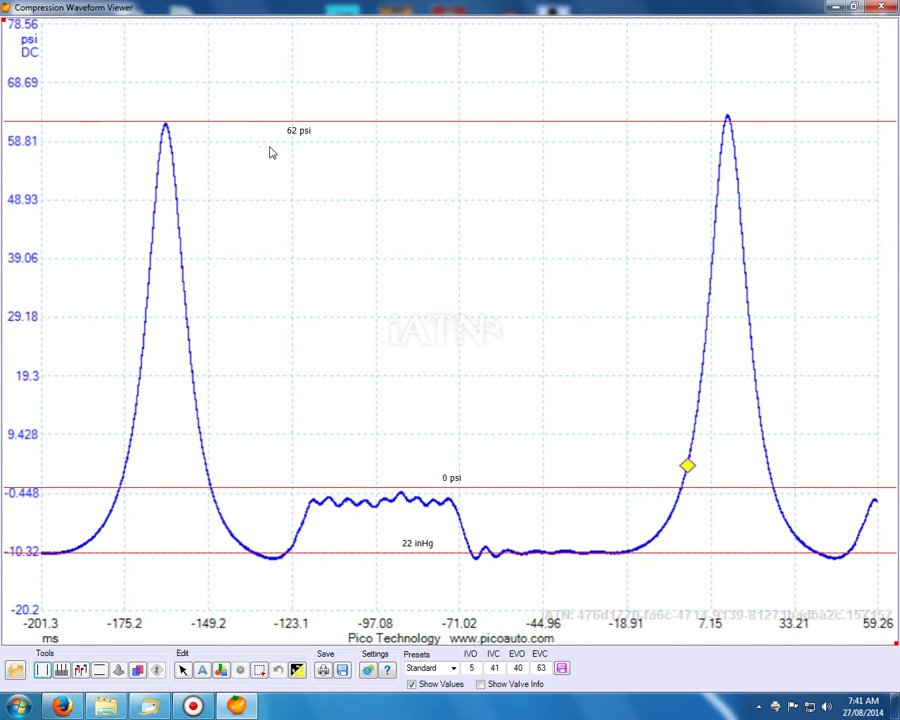
Place two vertical degree rulers at the plateau's end, adjusted to read 337° and 350°
left_click_drag(5, 22, 426, 88)
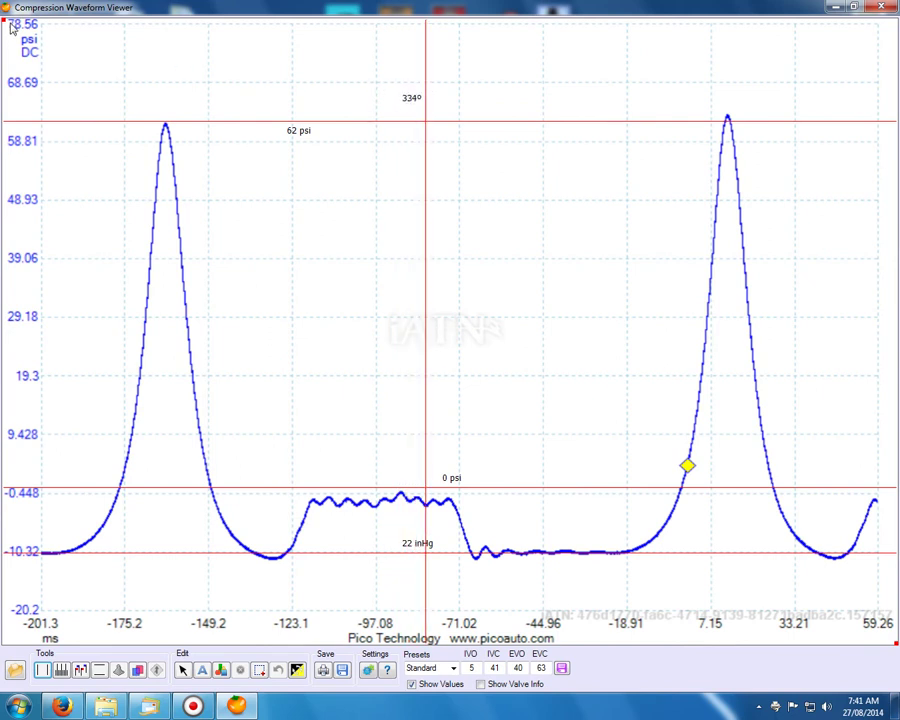
left_click_drag(20, 42, 438, 87)
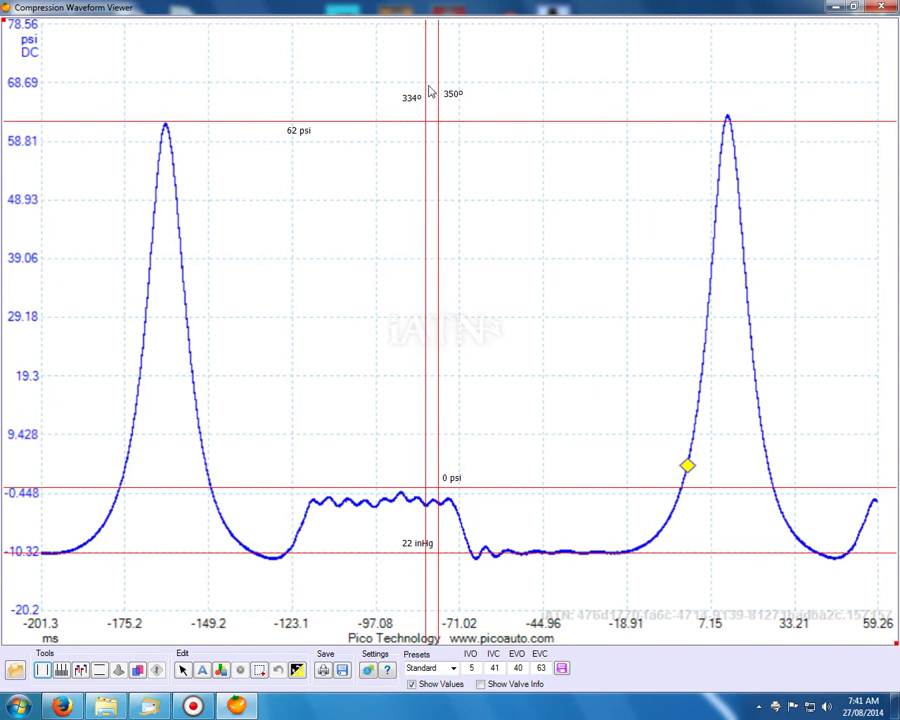
left_click_drag(426, 90, 428, 89)
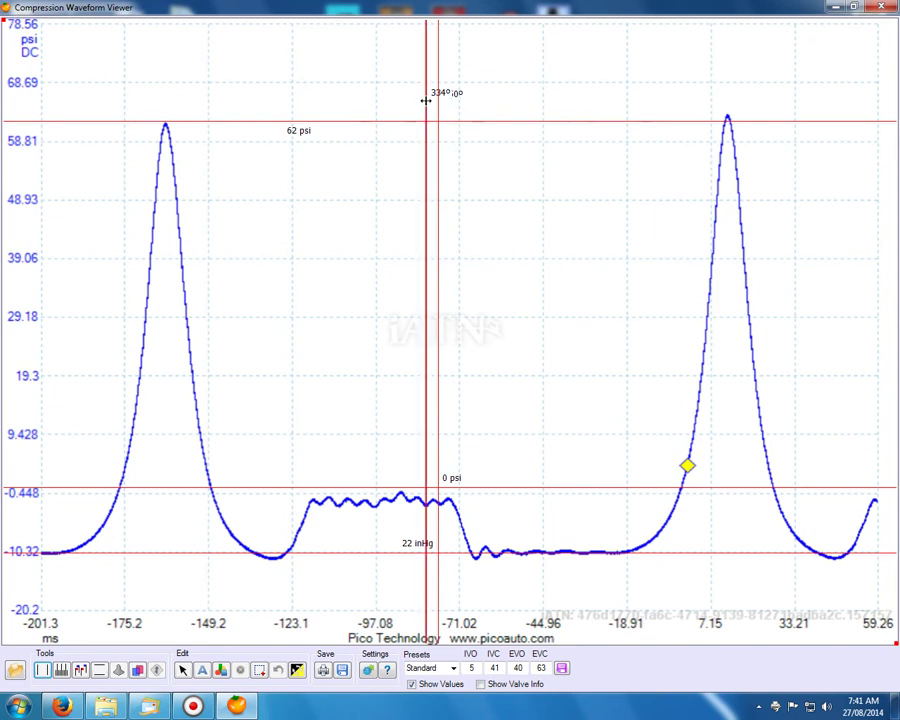
mouse_move(420, 44)
left_mouse_down()
mouse_move(408, 44)
mouse_move(404, 97)
mouse_move(428, 91)
left_mouse_up()
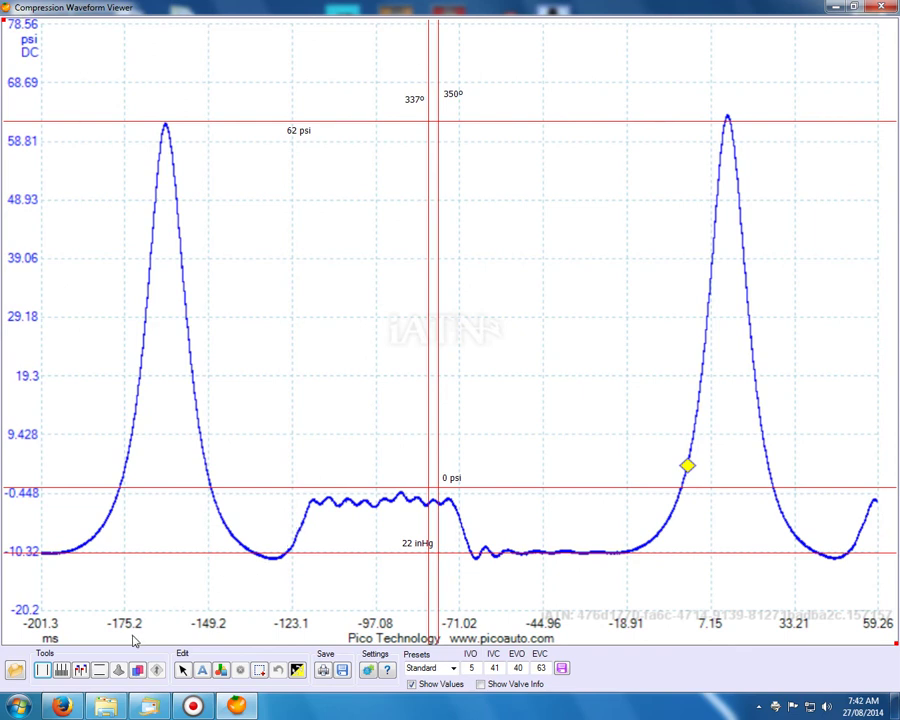
Close the viewer and open bad.png from the samples folder with CWV
left_click(879, 9)
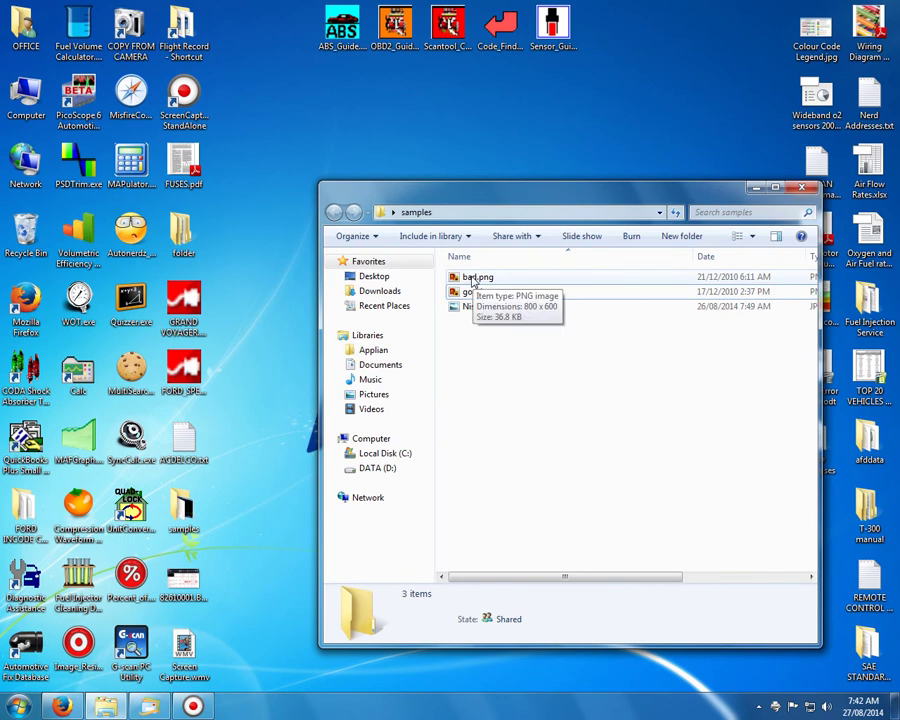
left_click(474, 282)
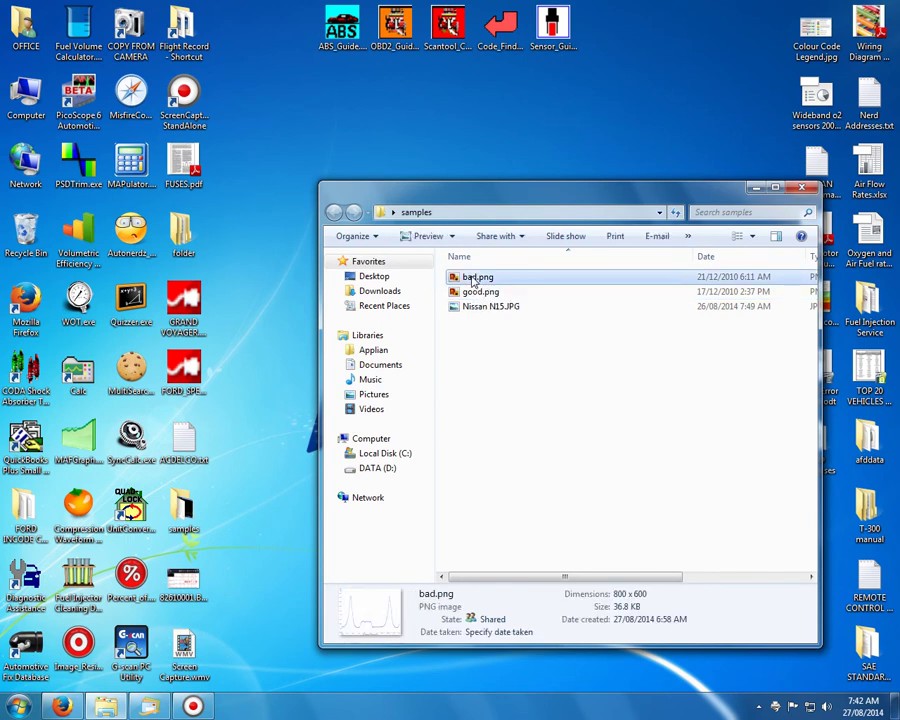
right_click(474, 282)
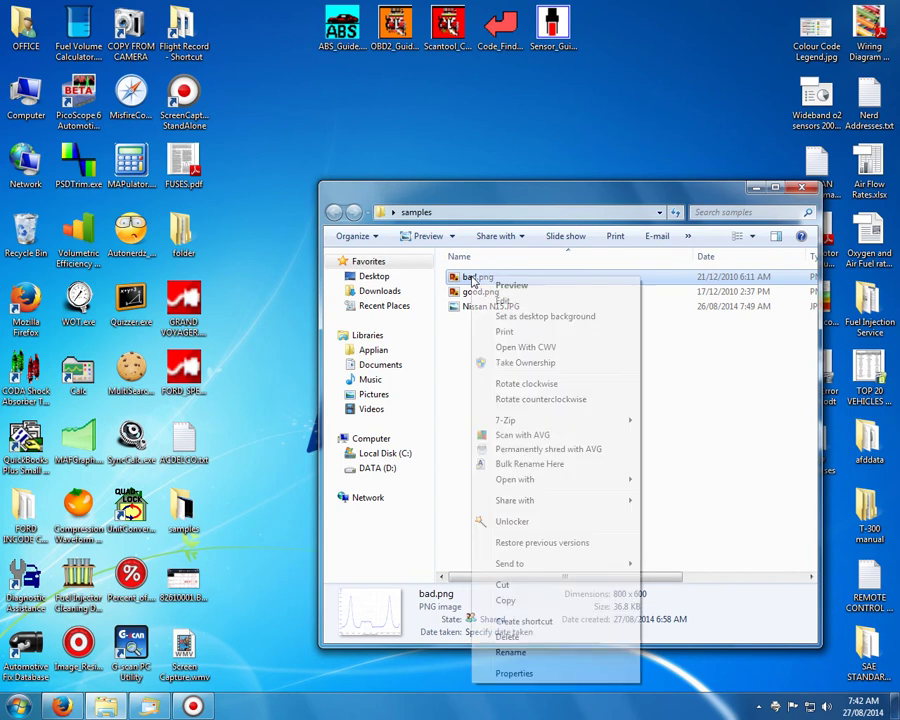
left_click(549, 349)
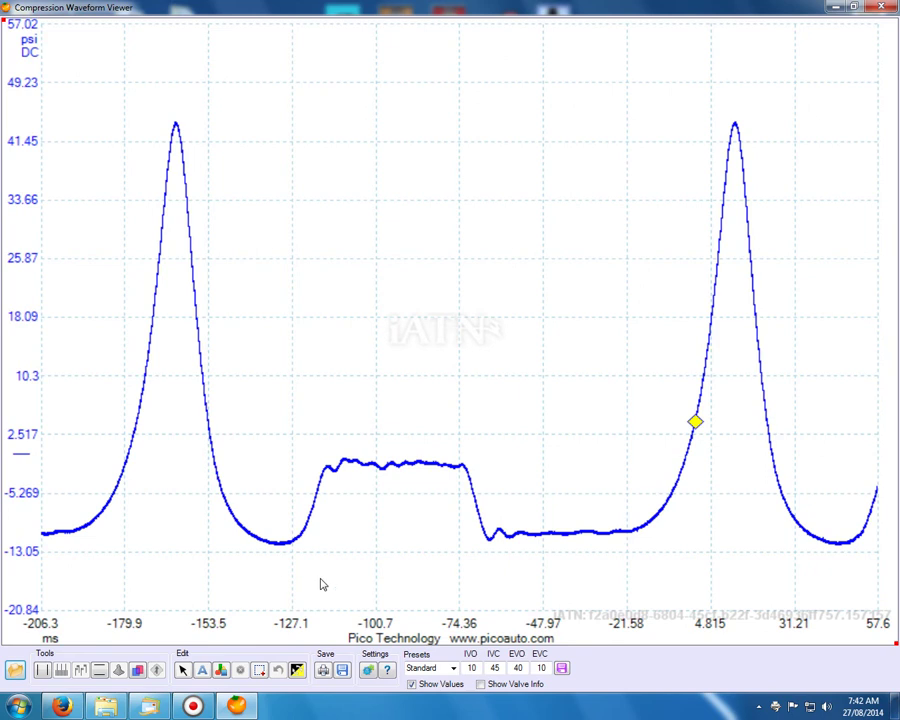
Box-zoom around both compression peaks of the bad.png trace so they fill the plot
left_click(260, 672)
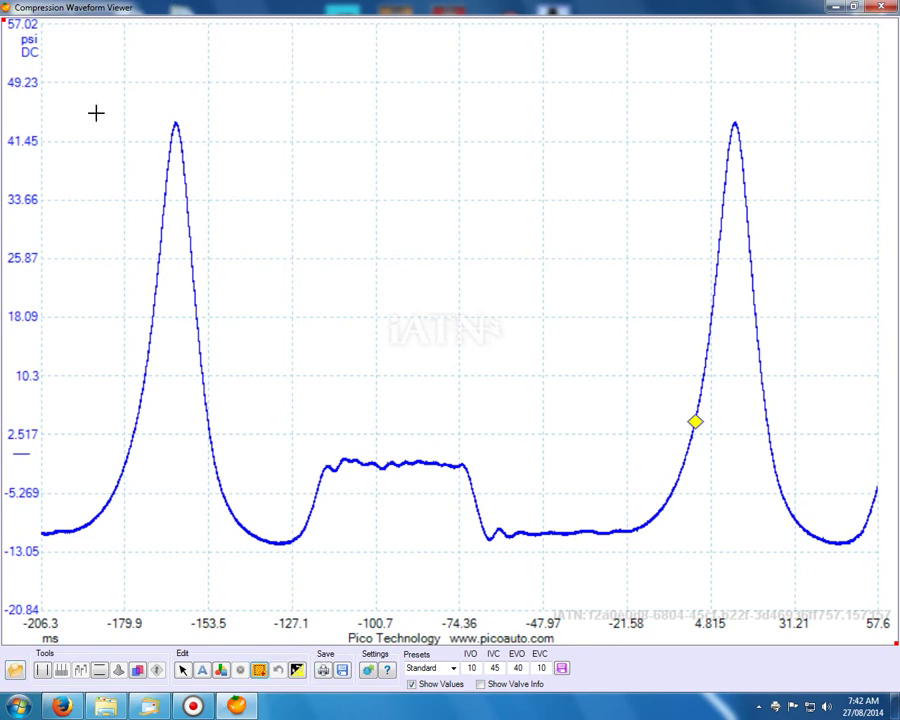
left_click_drag(48, 68, 836, 592)
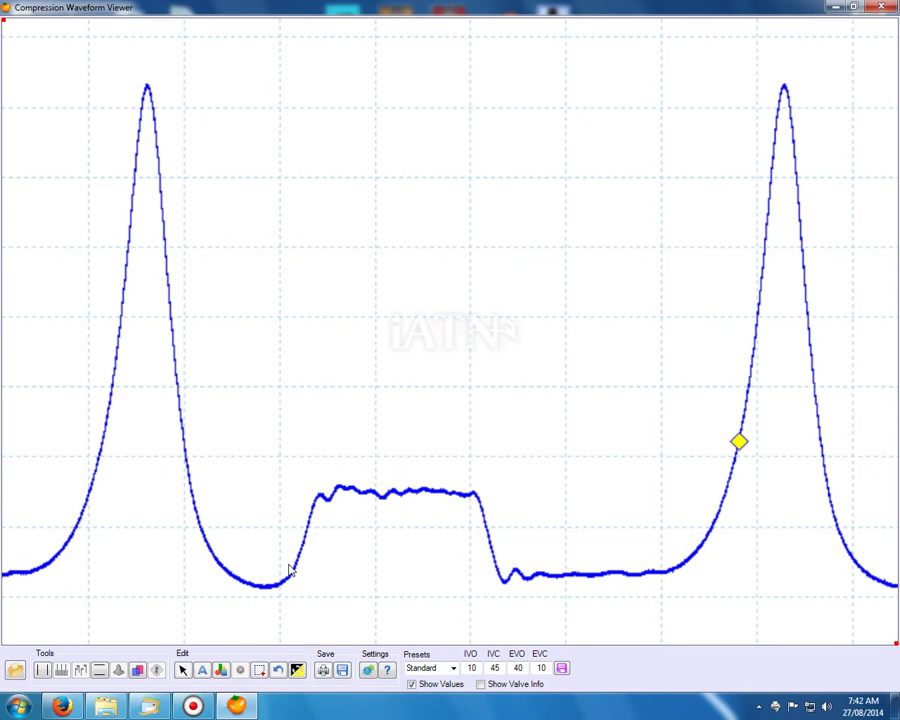
Add the pair of vertical cursors and drag them onto the tops of both bad.png peaks
left_click(42, 670)
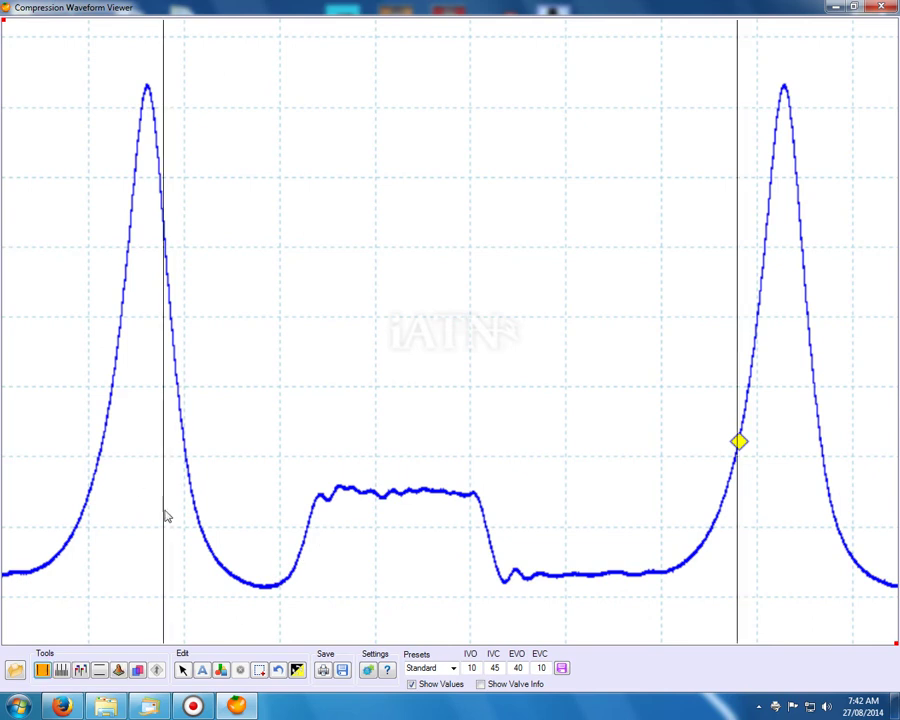
left_click_drag(163, 519, 147, 520)
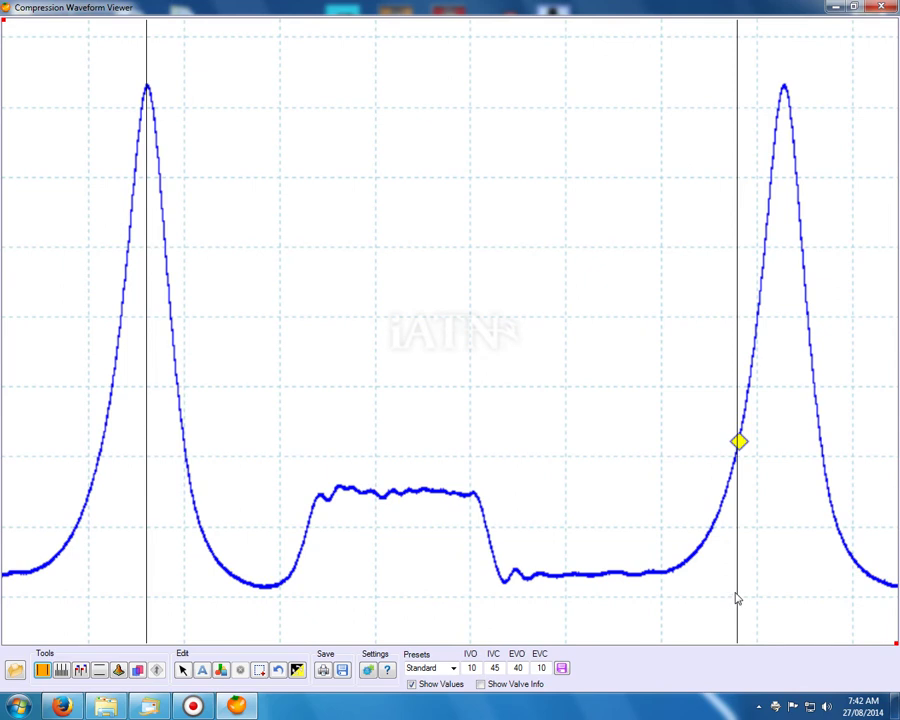
left_click_drag(737, 589, 785, 577)
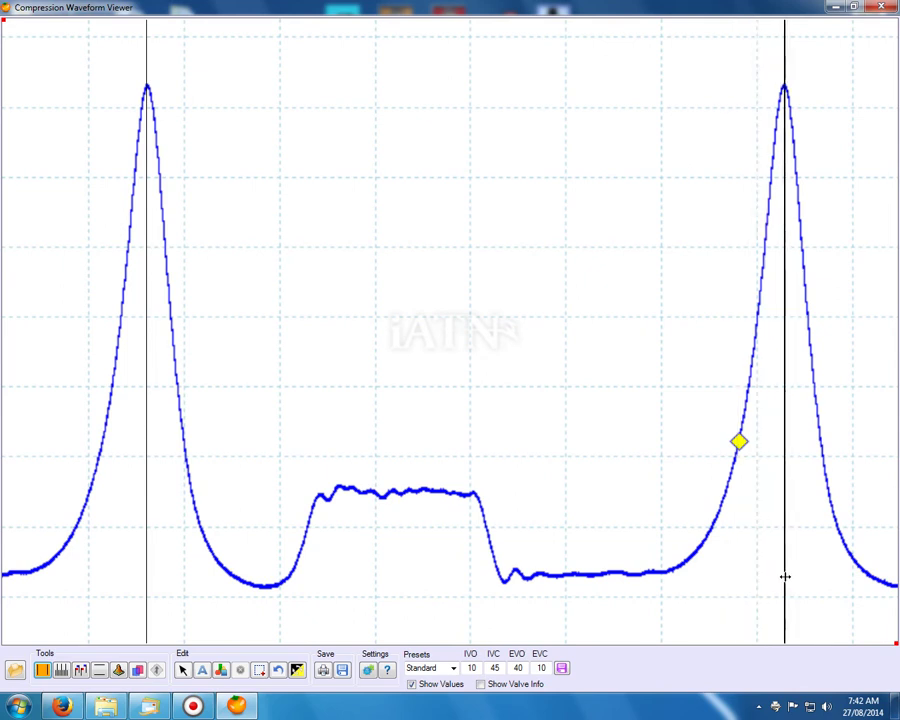
left_click(44, 673)
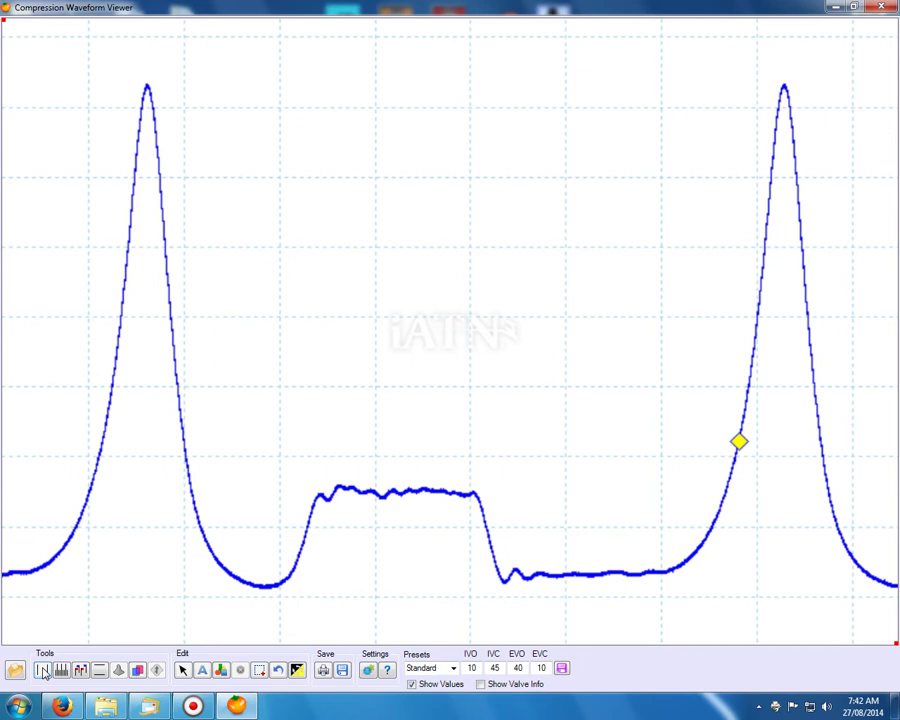
Compare the two peaks in the Tower Mirror overlay, then close it and the viewer
left_click(119, 672)
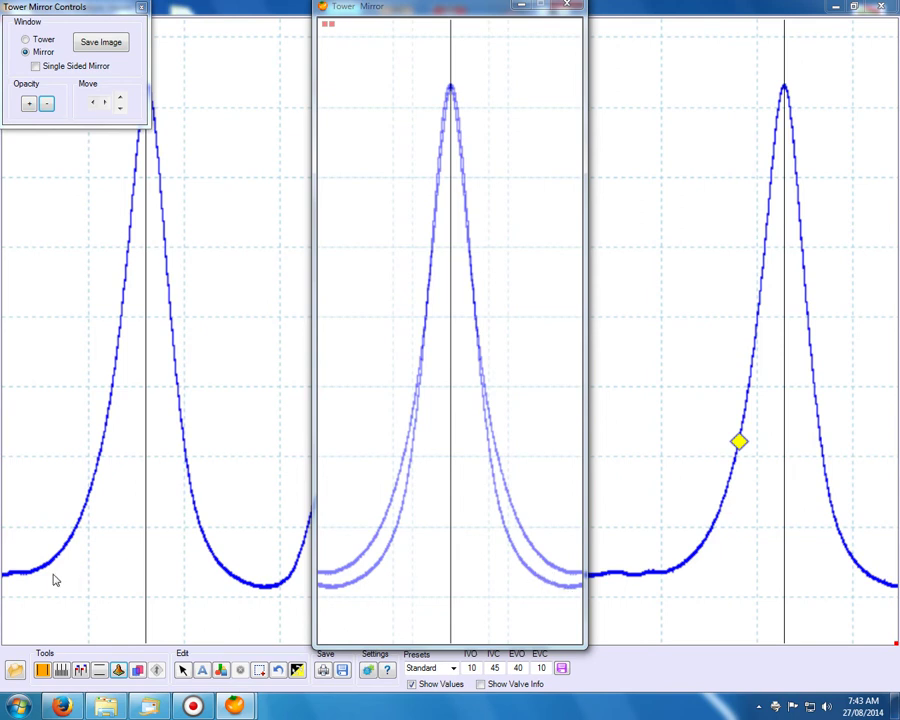
left_click(573, 7)
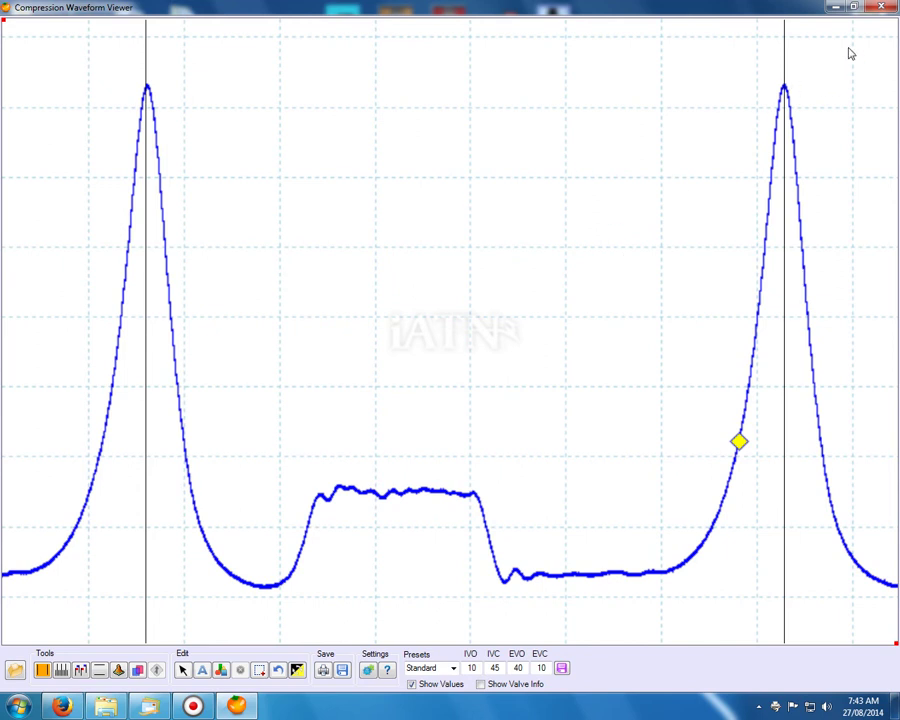
left_click(881, 7)
Open the Nissan N15.JPG sample from the samples folder with CWV
left_click(478, 318)
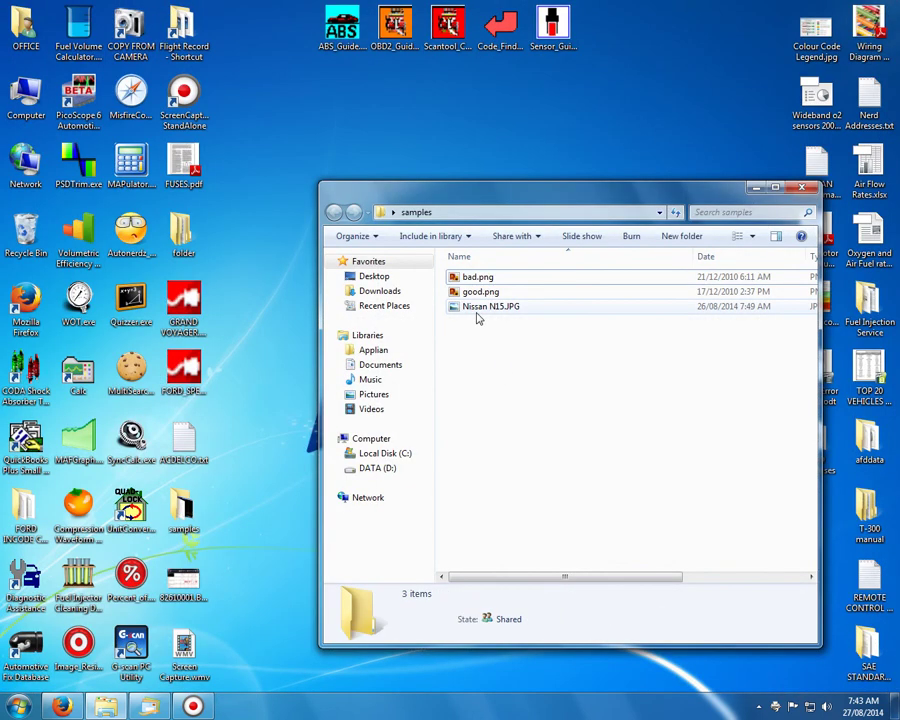
right_click(479, 310)
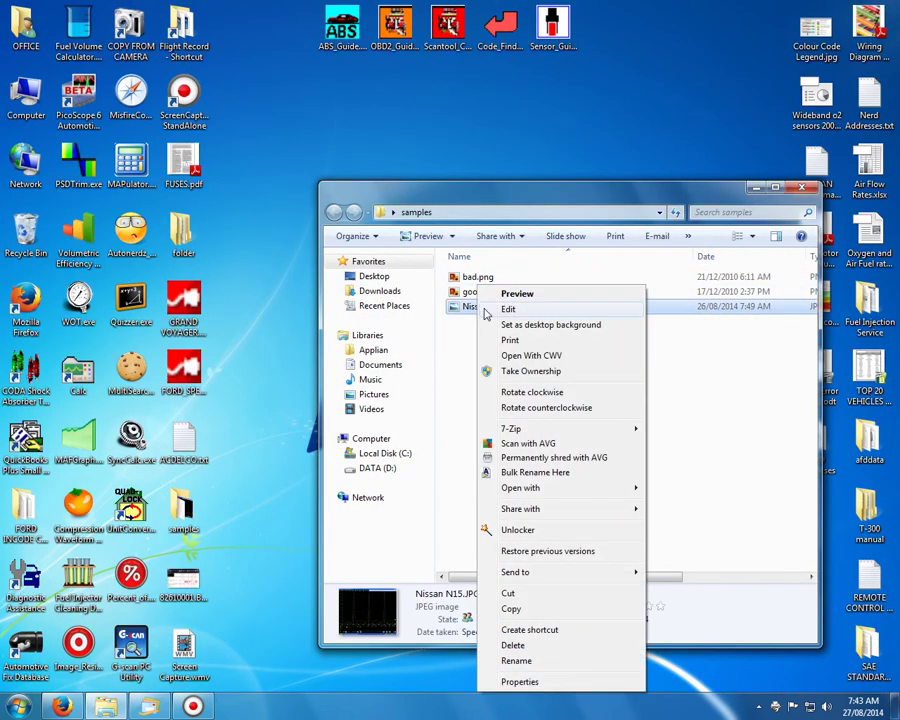
left_click(528, 356)
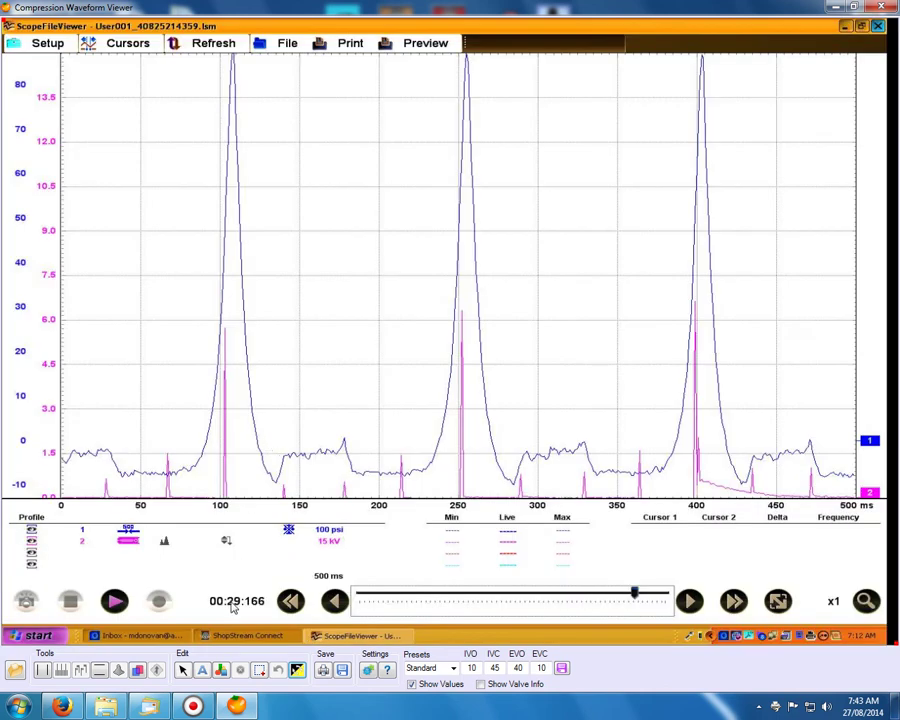
Let the Nissan N15 capture finish loading and pick the zoom-box tool
left_click(259, 673)
Box-zoom on two Nissan N15 peaks and drag the two cursors onto their tops
left_click_drag(190, 55, 506, 495)
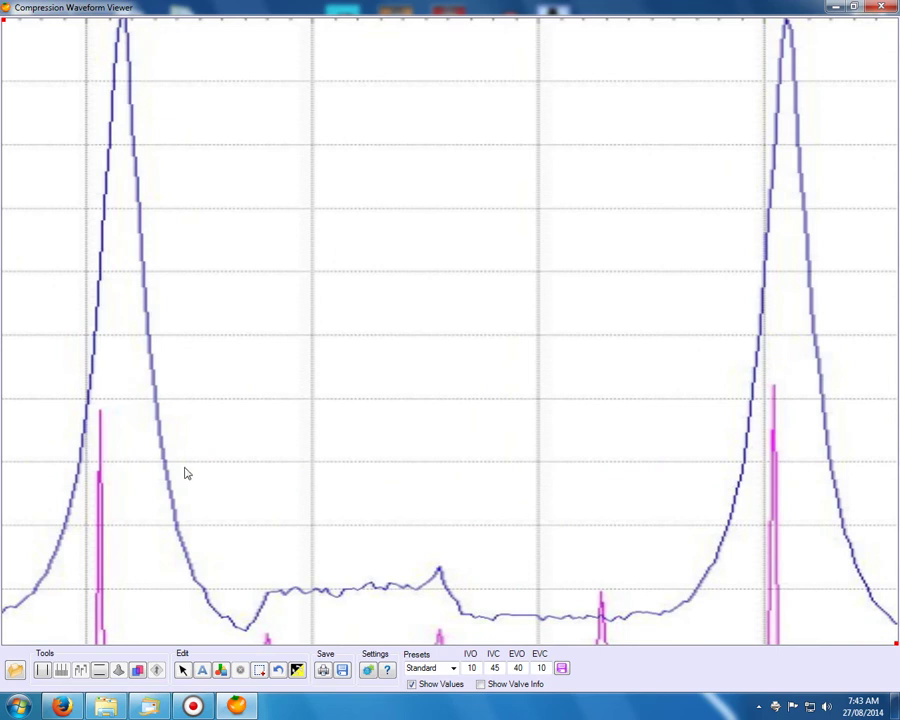
left_click(43, 670)
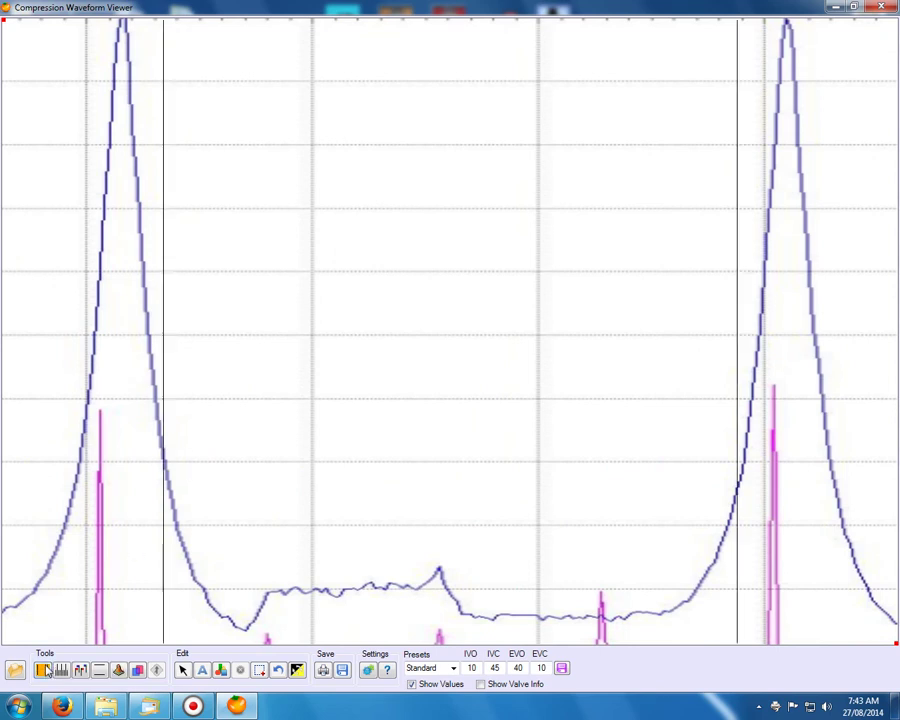
left_click_drag(163, 607, 122, 614)
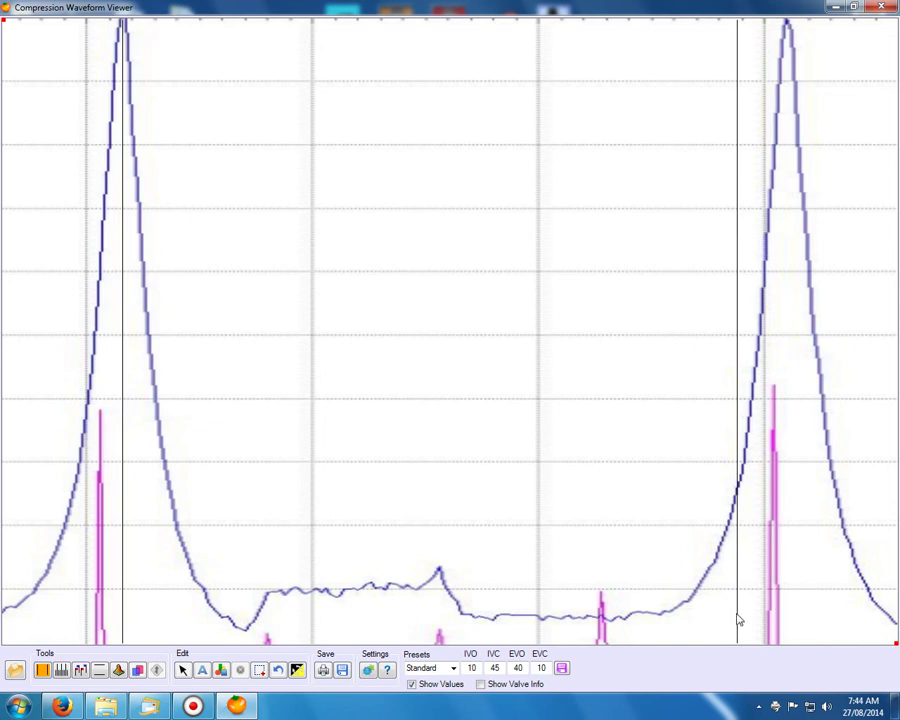
left_click_drag(737, 612, 787, 590)
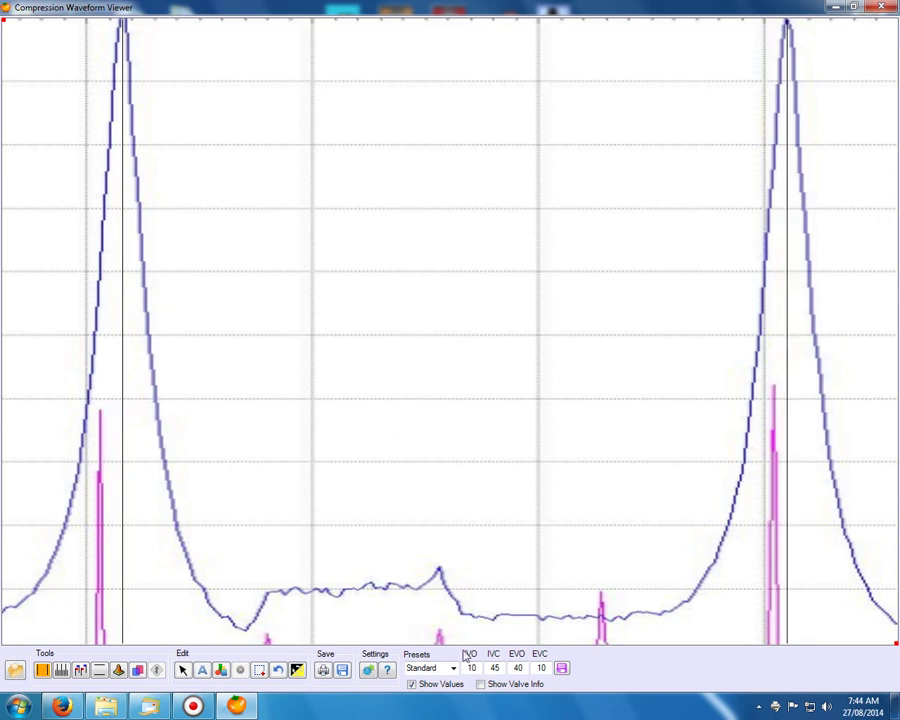
Save a Cursor line size of 2 in Settings, then draw degree markers across the trace
left_click(368, 670)
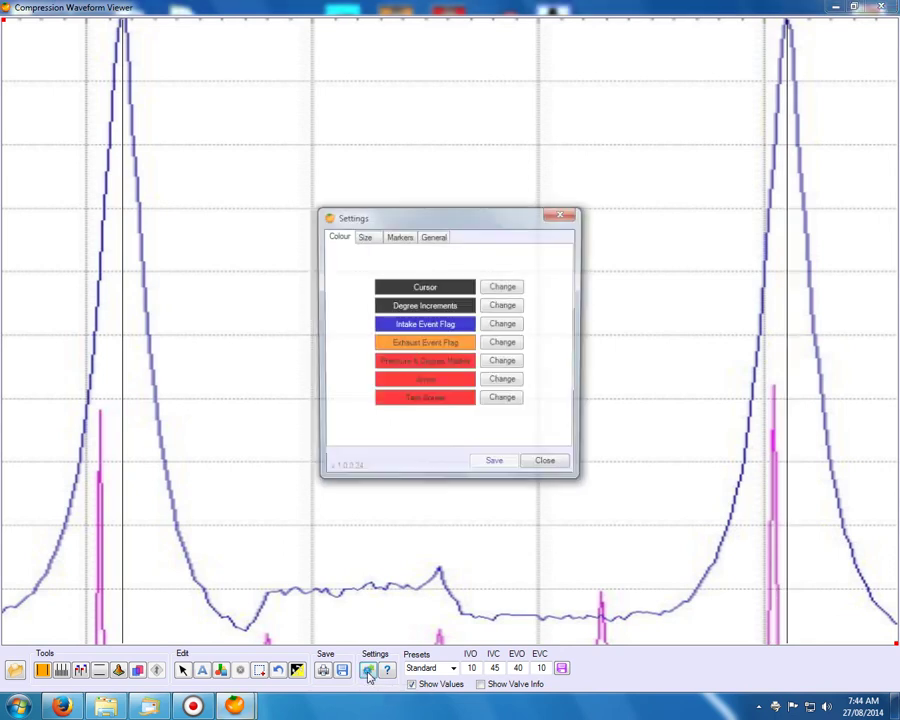
left_click(363, 236)
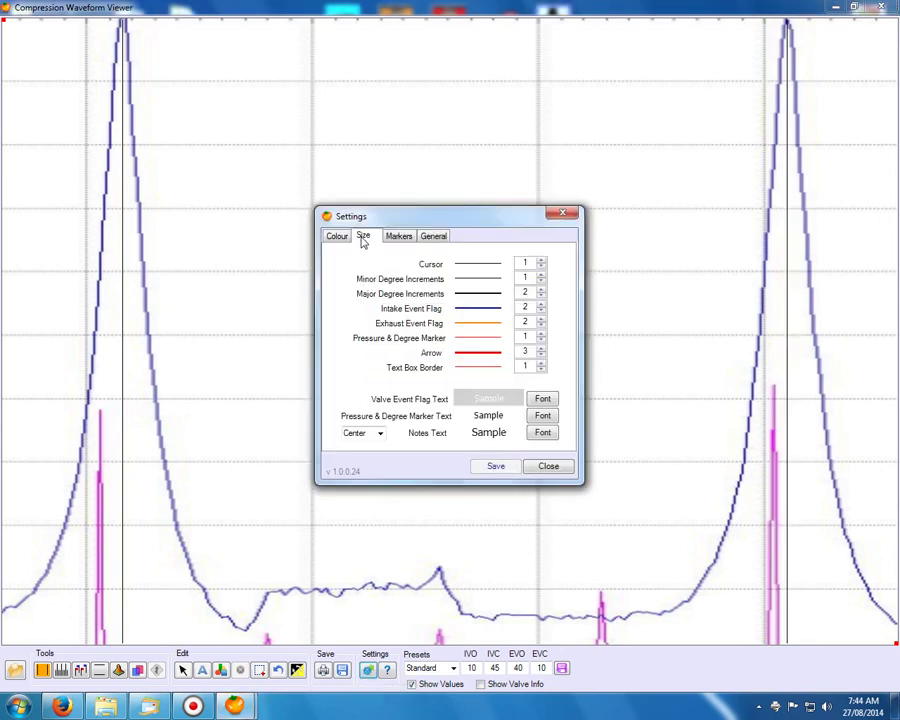
left_click(541, 259)
left_click(497, 467)
left_click(548, 467)
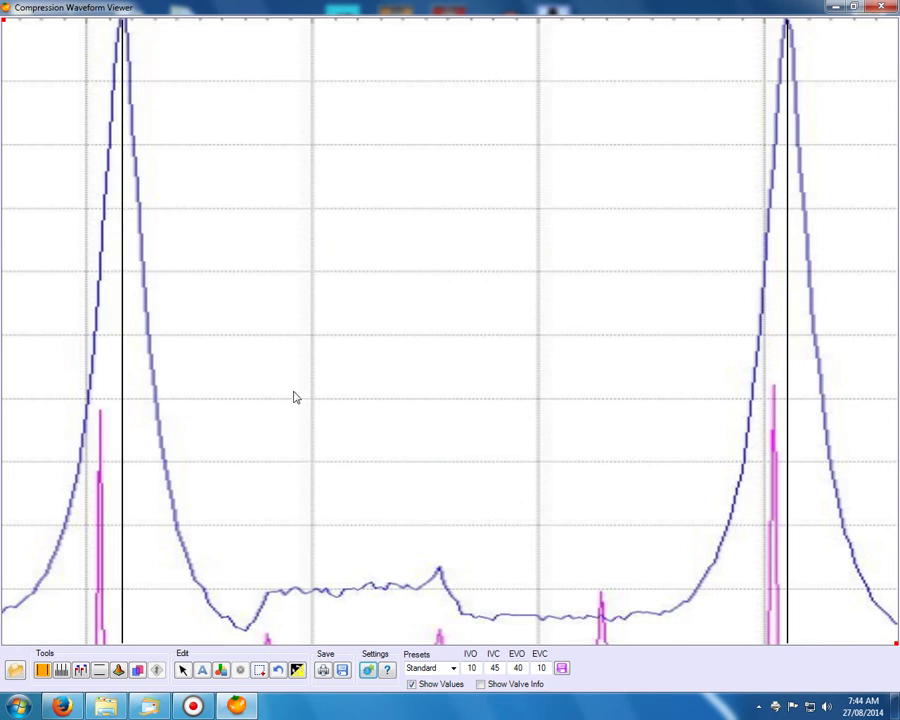
left_click(62, 671)
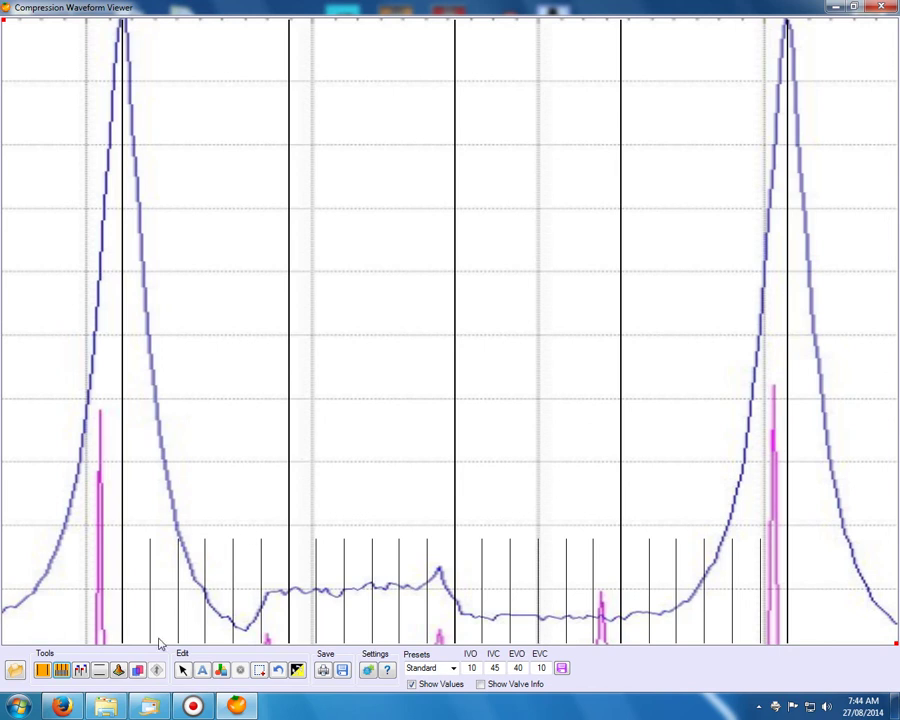
Hide the degree markers, then fade, resize and reposition the overlay over the capture
left_click(61, 669)
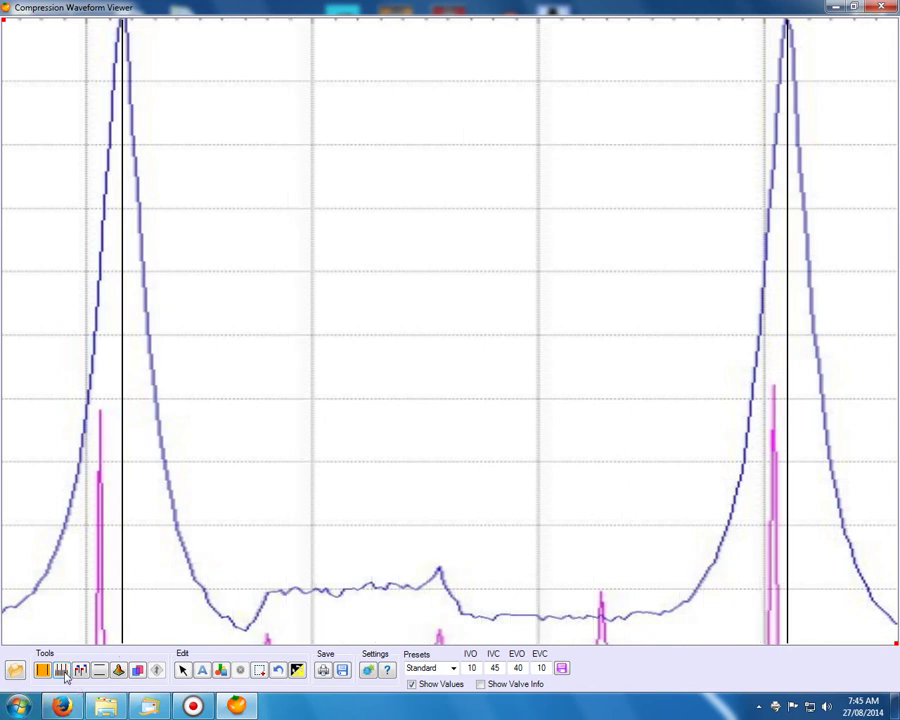
left_click(138, 670)
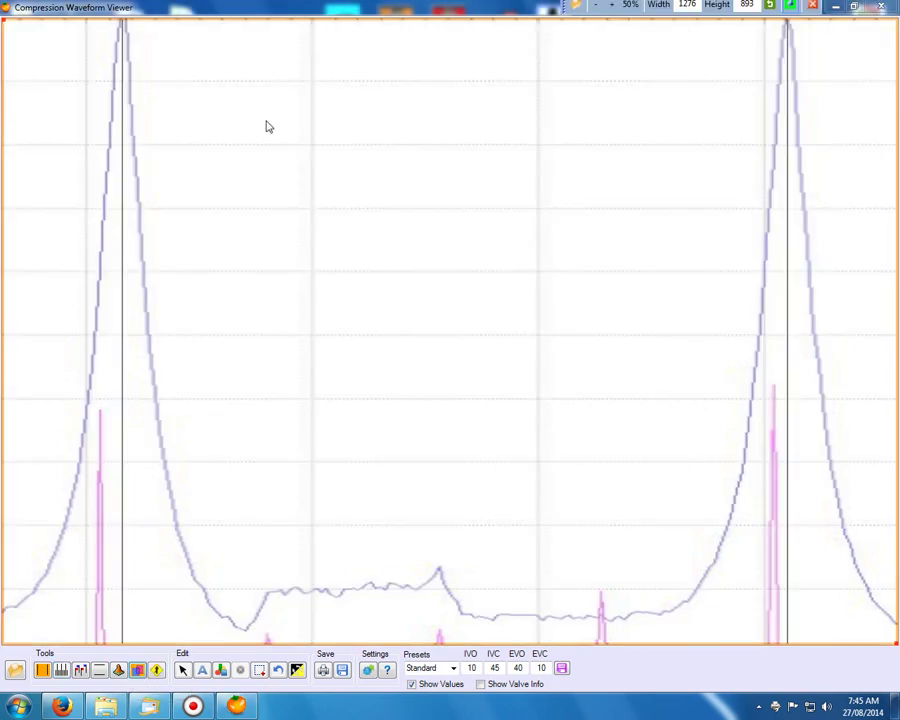
mouse_move(5, 20)
left_mouse_down()
mouse_move(253, 185)
mouse_move(311, 209)
mouse_move(54, 30)
mouse_move(10, 27)
left_mouse_up()
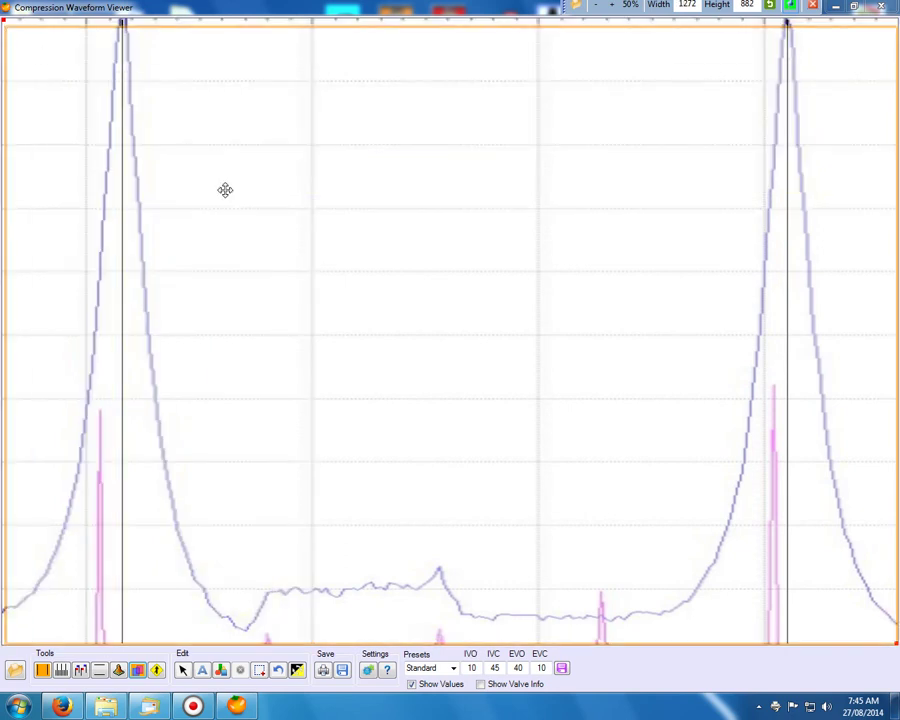
mouse_move(225, 189)
left_mouse_down()
mouse_move(201, 197)
mouse_move(201, 181)
mouse_move(221, 186)
left_mouse_up()
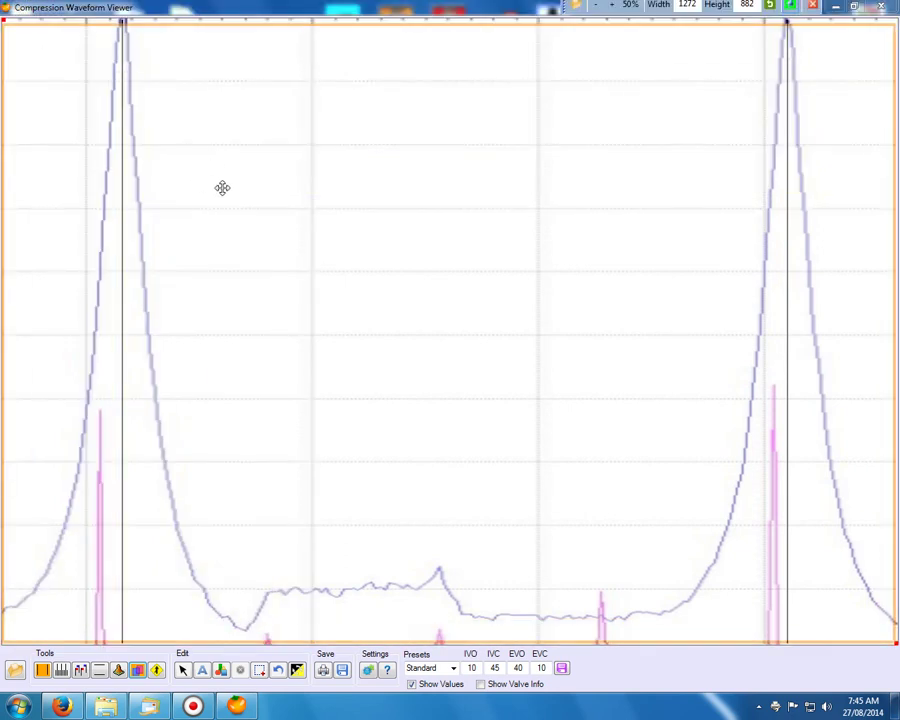
left_click_drag(563, 7, 407, 11)
Load 51352.png as the overlay image and stretch it slightly wider to match the trace
left_click(415, 11)
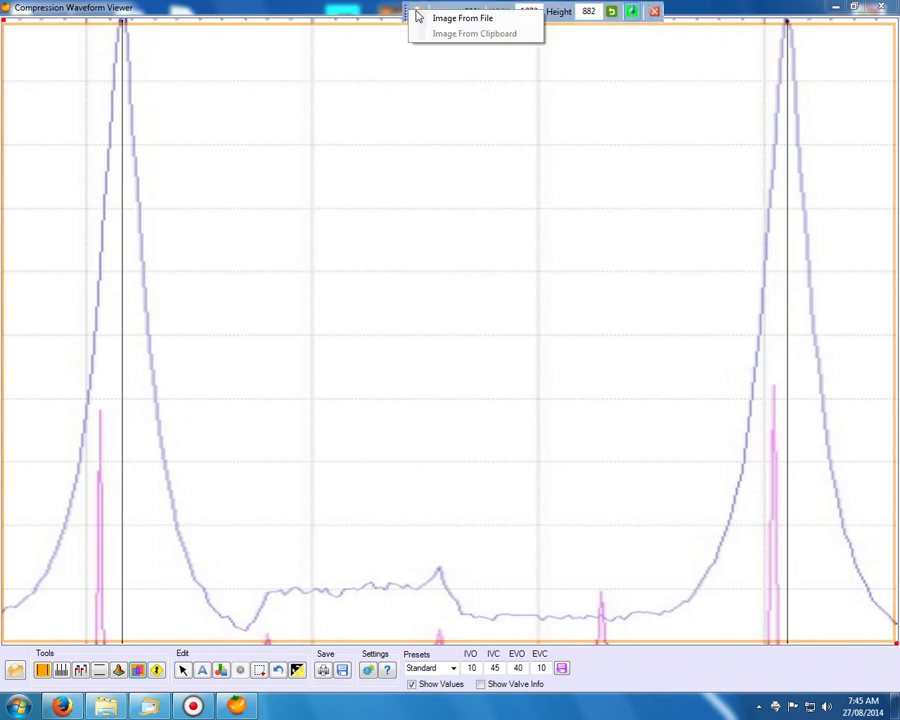
left_click(434, 17)
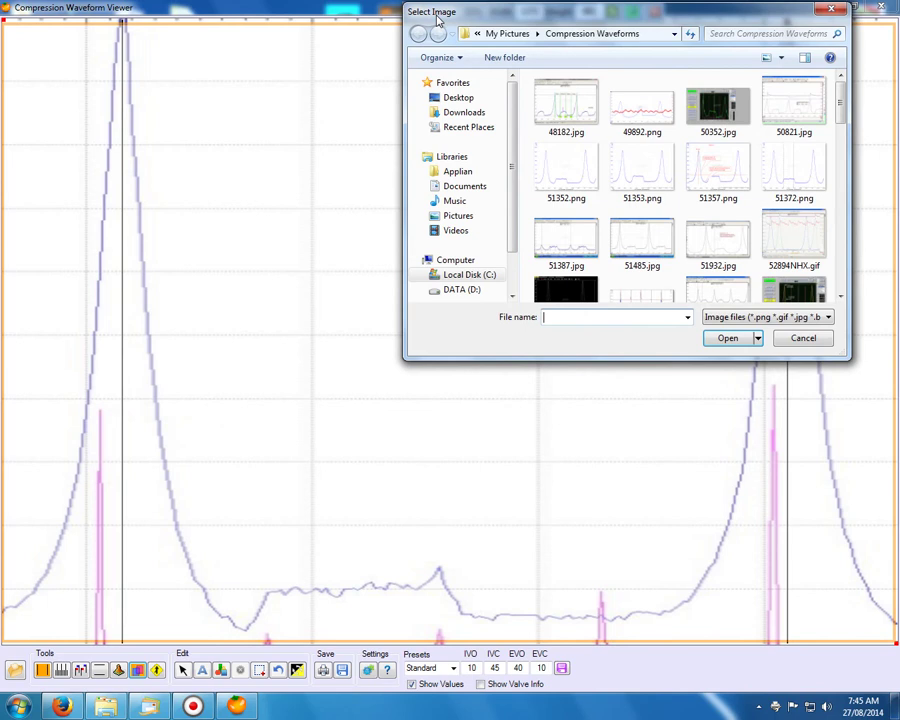
double_click(566, 183)
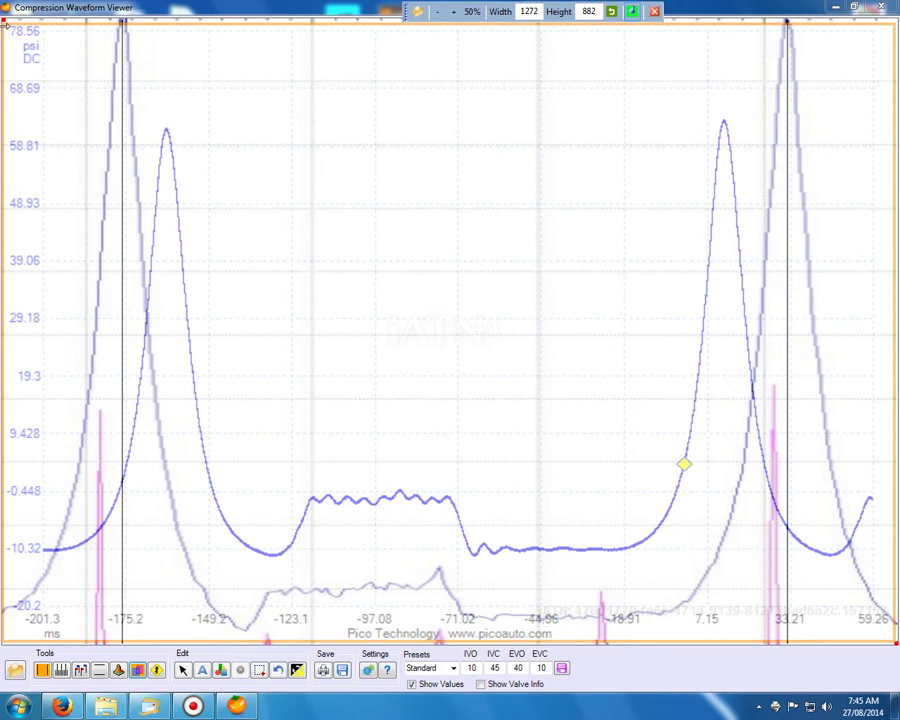
left_click_drag(5, 20, 5, 33)
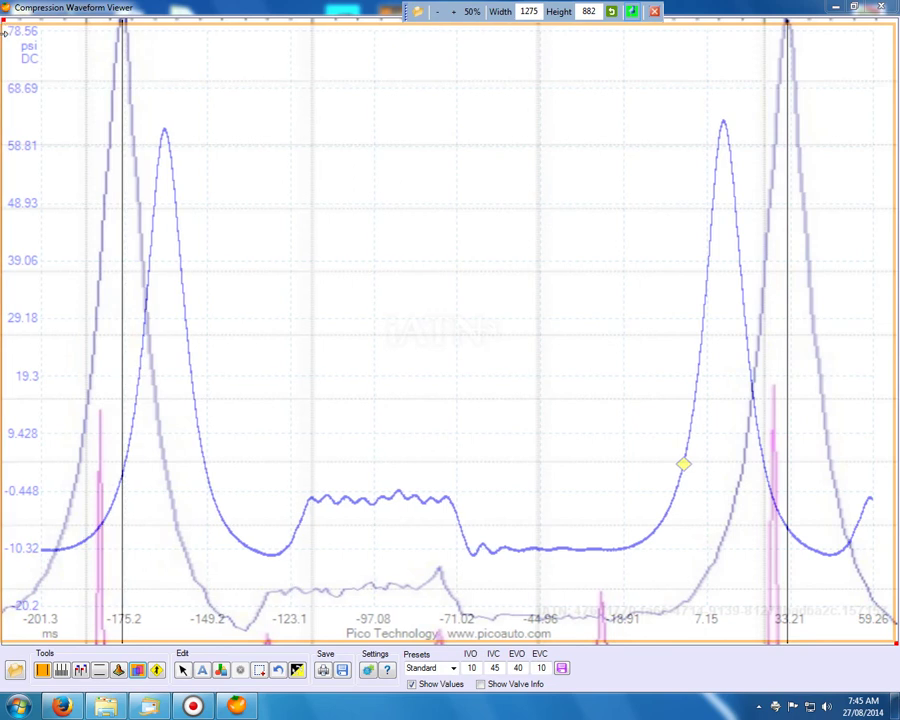
double_click(103, 11)
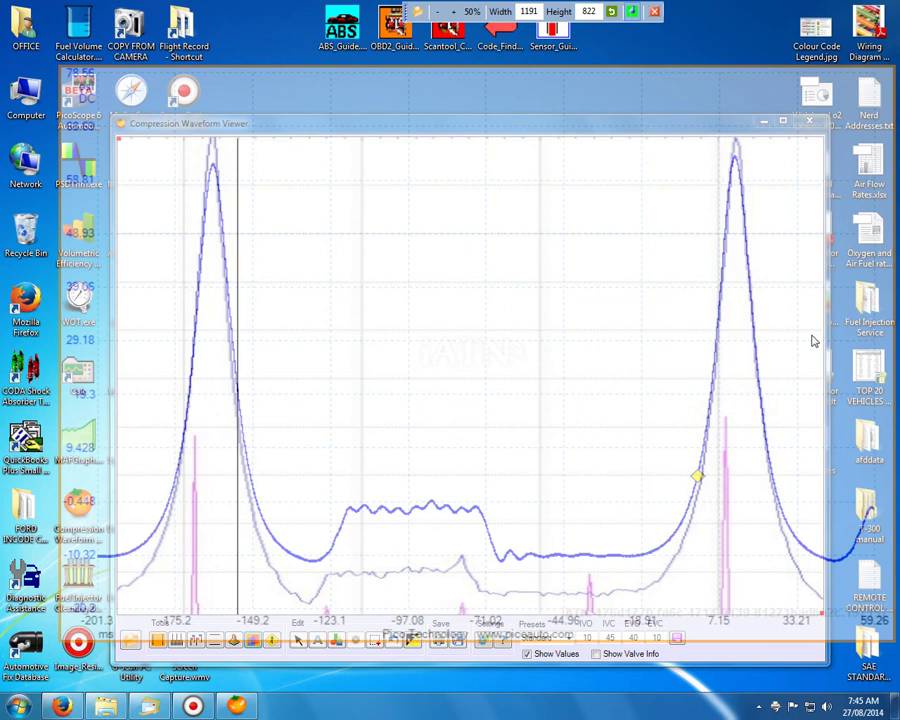
Try several heights for the 51352.png overlay by dragging its edges, then close it
left_click_drag(469, 640, 462, 691)
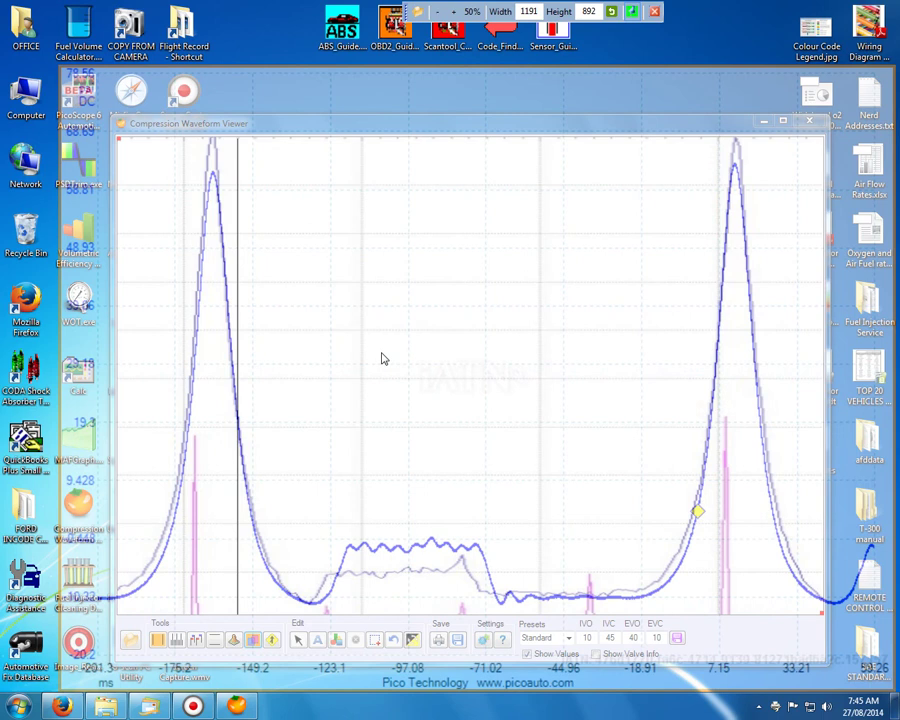
left_click_drag(256, 69, 243, 24)
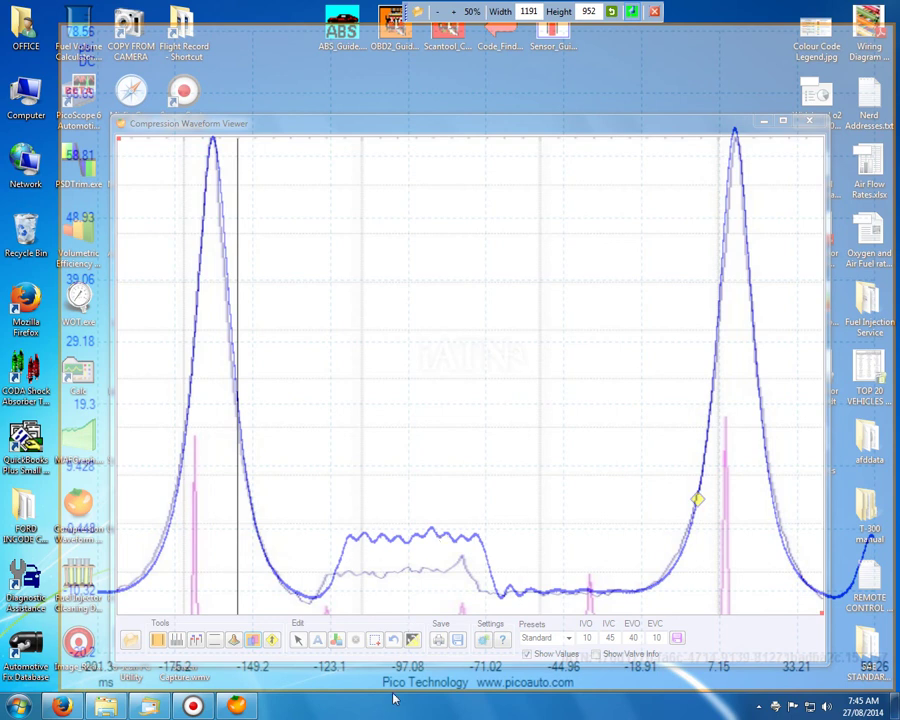
left_click_drag(392, 691, 381, 713)
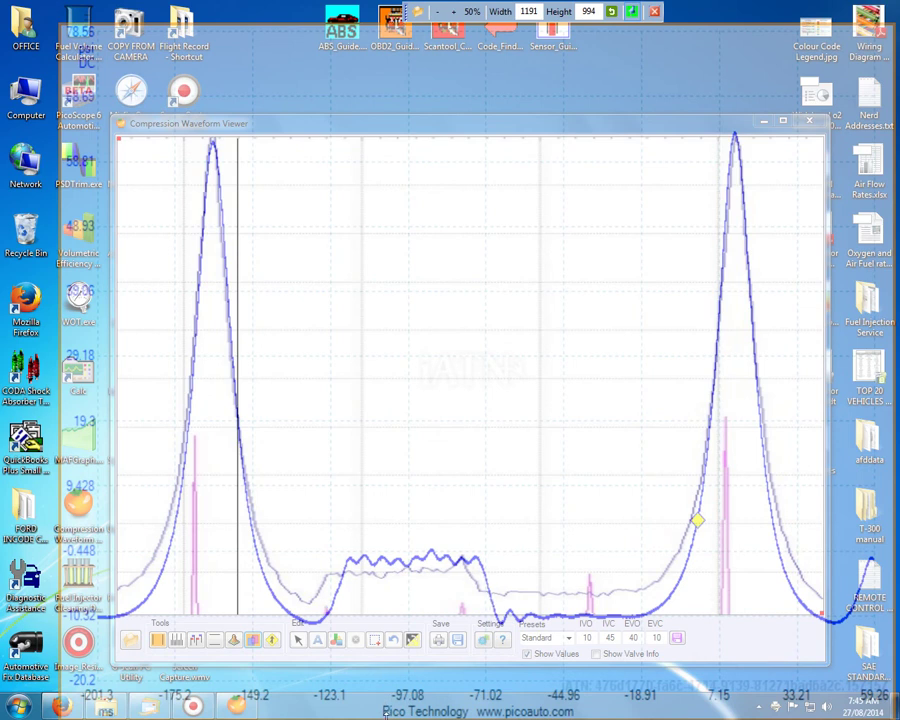
left_click_drag(386, 713, 389, 693)
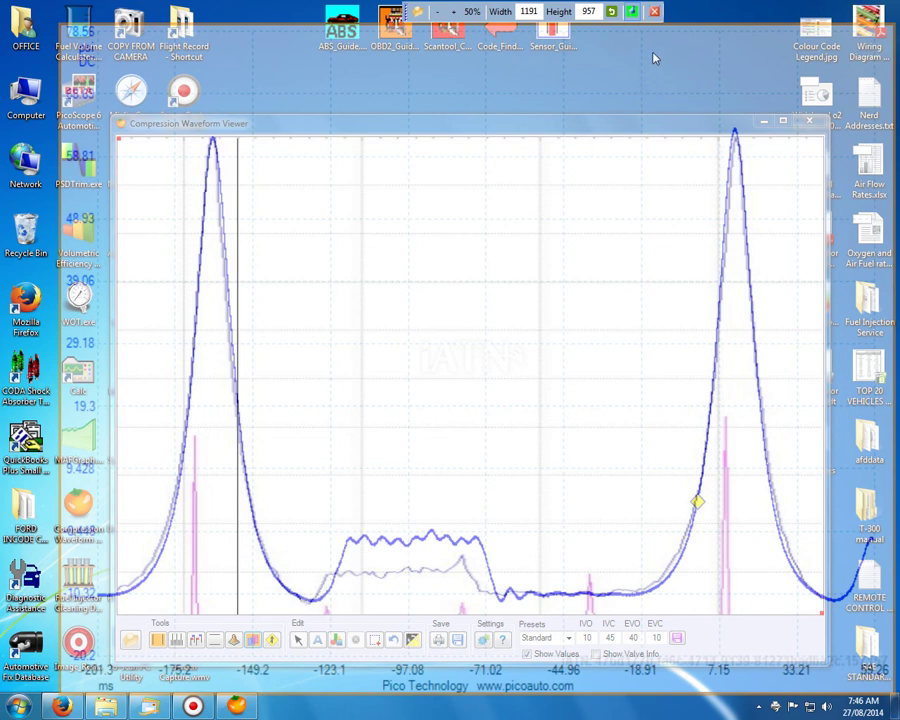
left_click(655, 12)
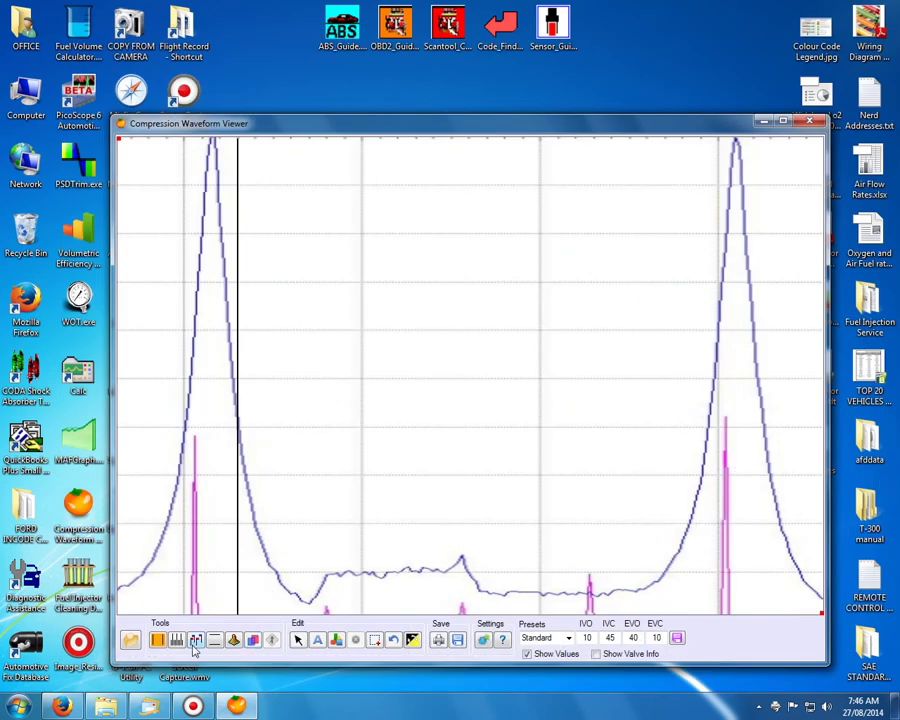
Hide the cursor line, re-show the overlay, squash it to 1191×850 and lock it
left_click(157, 640)
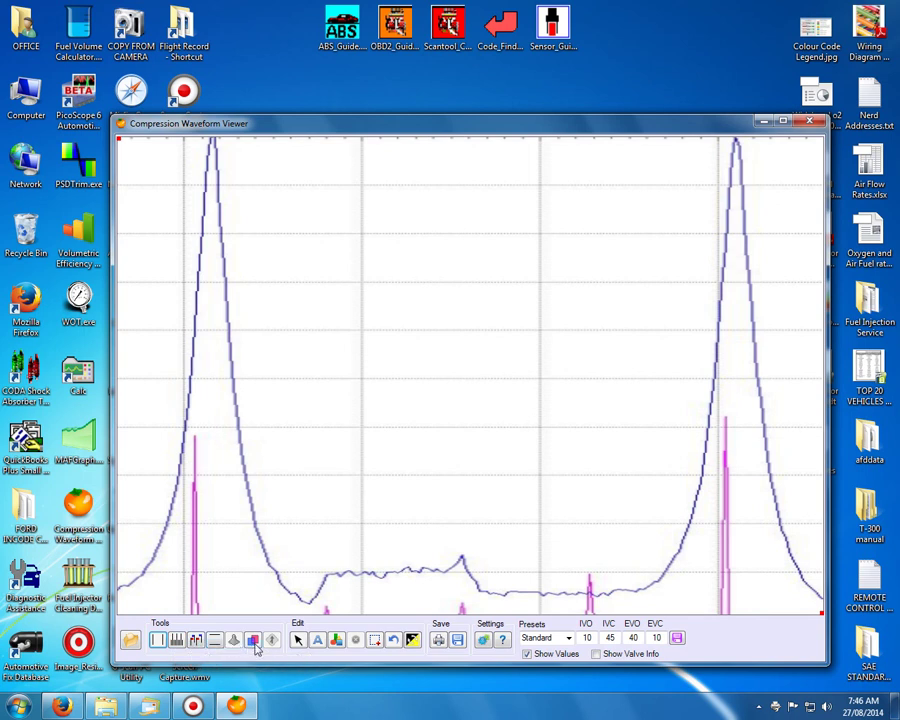
left_click(253, 642)
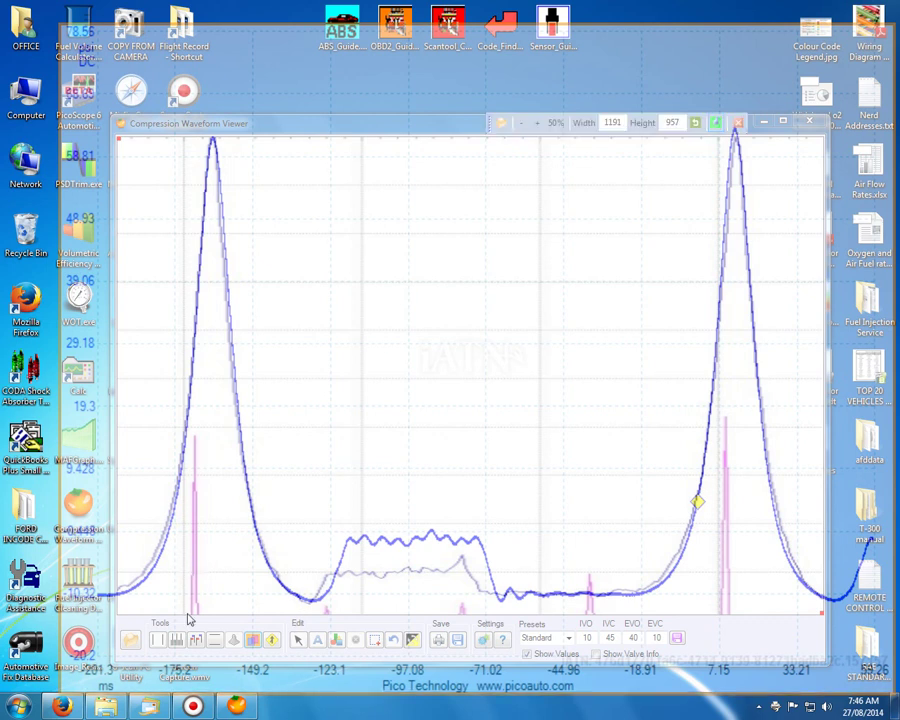
mouse_move(190, 690)
left_mouse_down()
mouse_move(210, 652)
mouse_move(213, 680)
mouse_move(216, 636)
mouse_move(218, 645)
left_mouse_up()
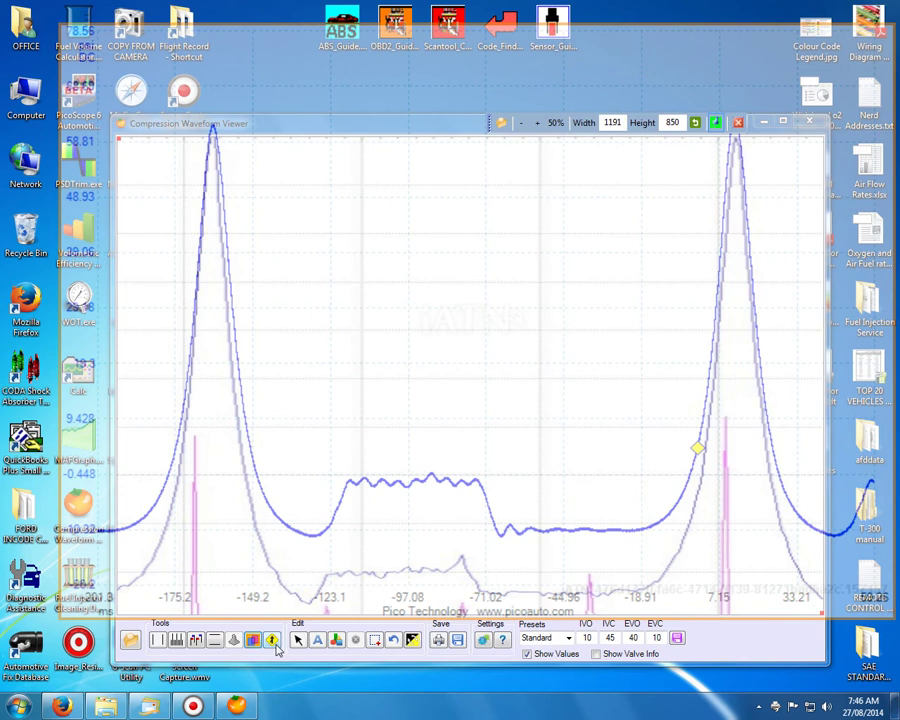
left_click(195, 451)
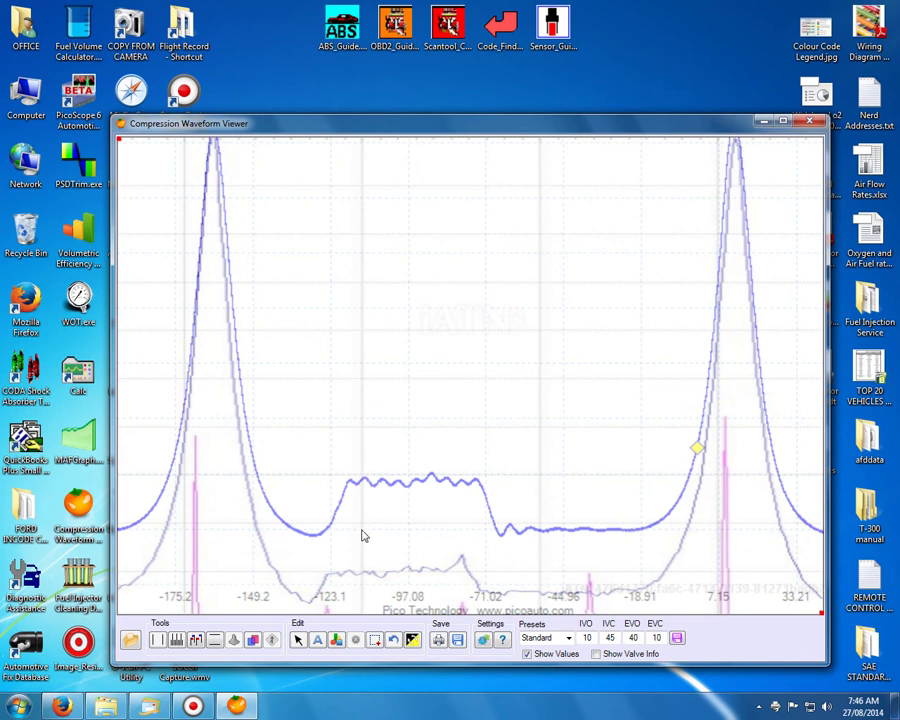
Draw two red arrows pointing at the plateau's right end and the lower trace
left_click(298, 640)
left_click_drag(517, 359, 506, 391)
left_click_drag(487, 463, 483, 473)
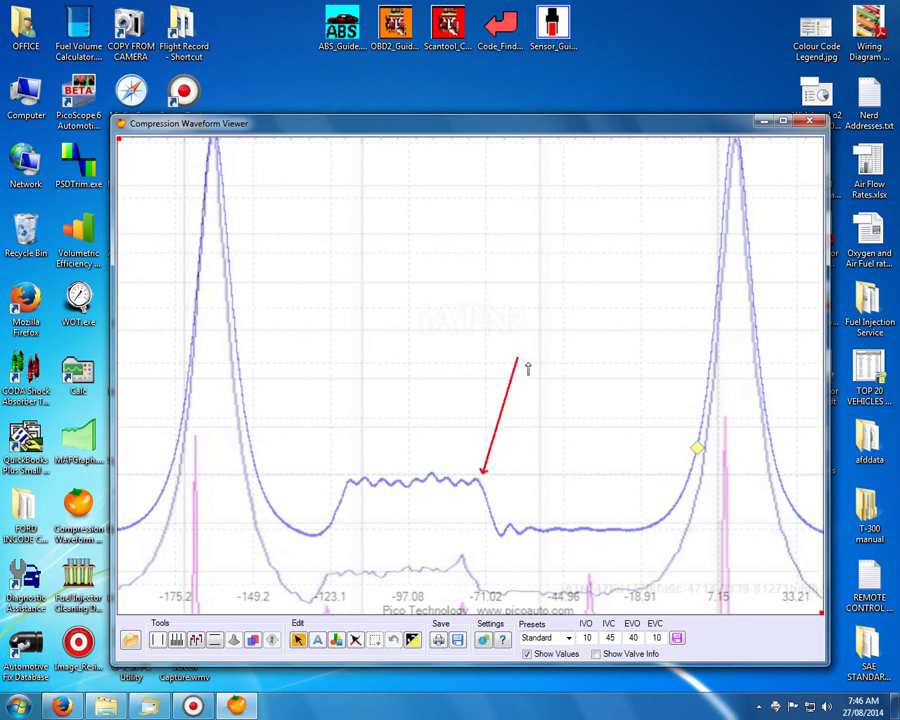
mouse_move(525, 362)
left_mouse_down()
mouse_move(497, 470)
mouse_move(482, 589)
mouse_move(493, 594)
left_mouse_up()
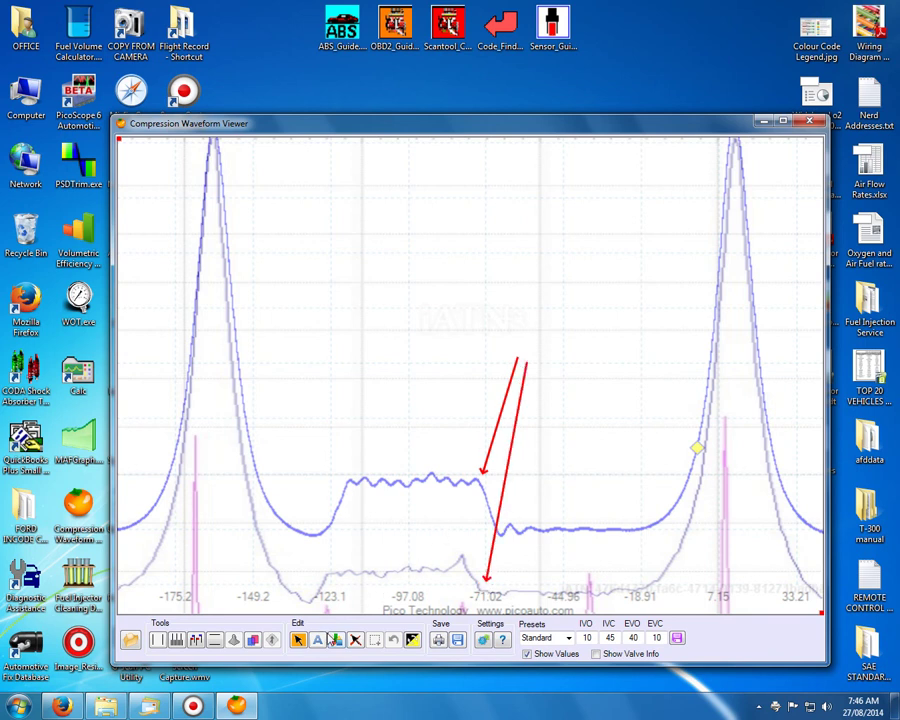
Add a two-line note 'Notes about waveform' / 'new line' at the arrows' tail
left_click_drag(517, 347, 538, 363)
type("Notes")
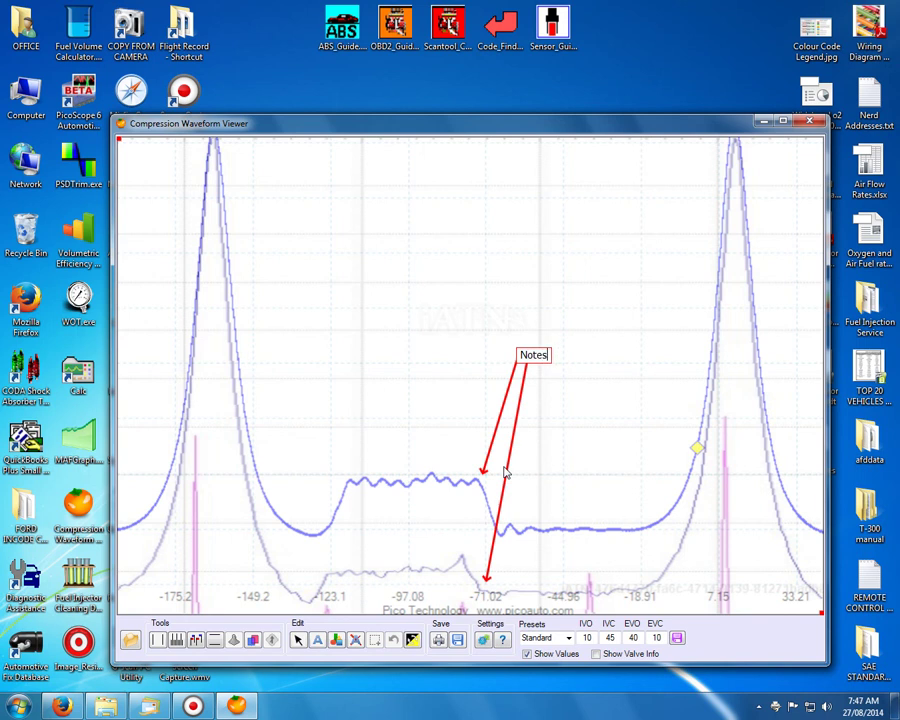
type("t about waveform")
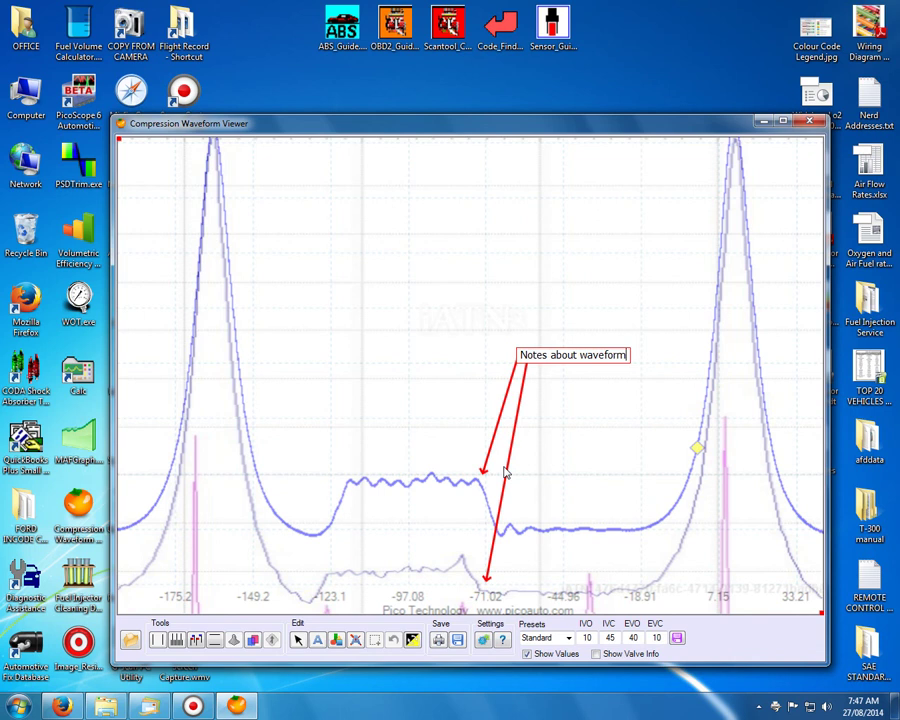
key("Return")
type("new line")
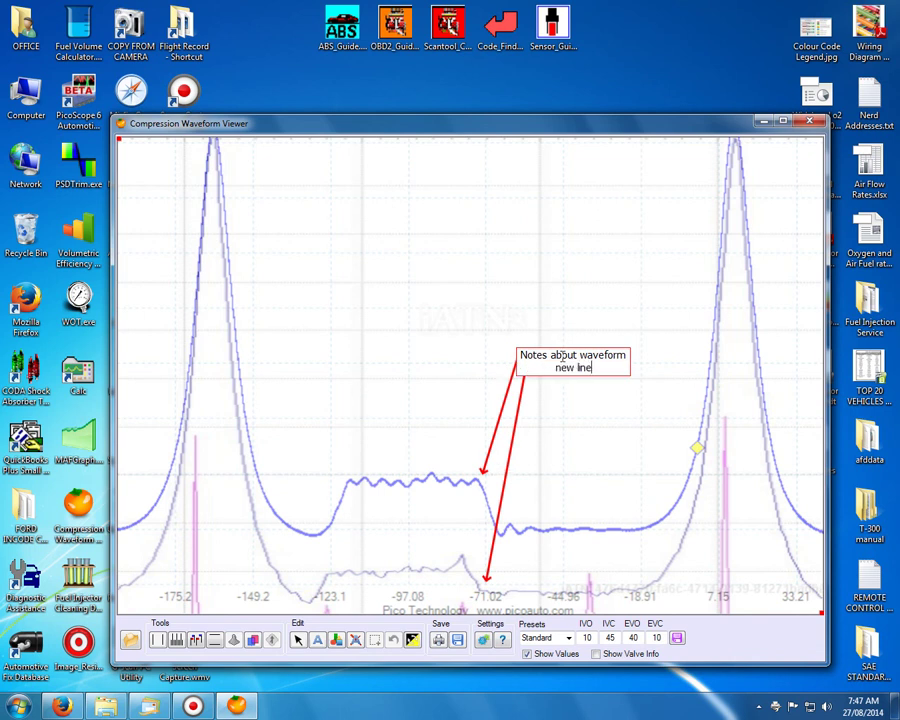
mouse_move(561, 355)
left_mouse_down()
mouse_move(520, 295)
mouse_move(412, 357)
mouse_move(527, 361)
left_mouse_up()
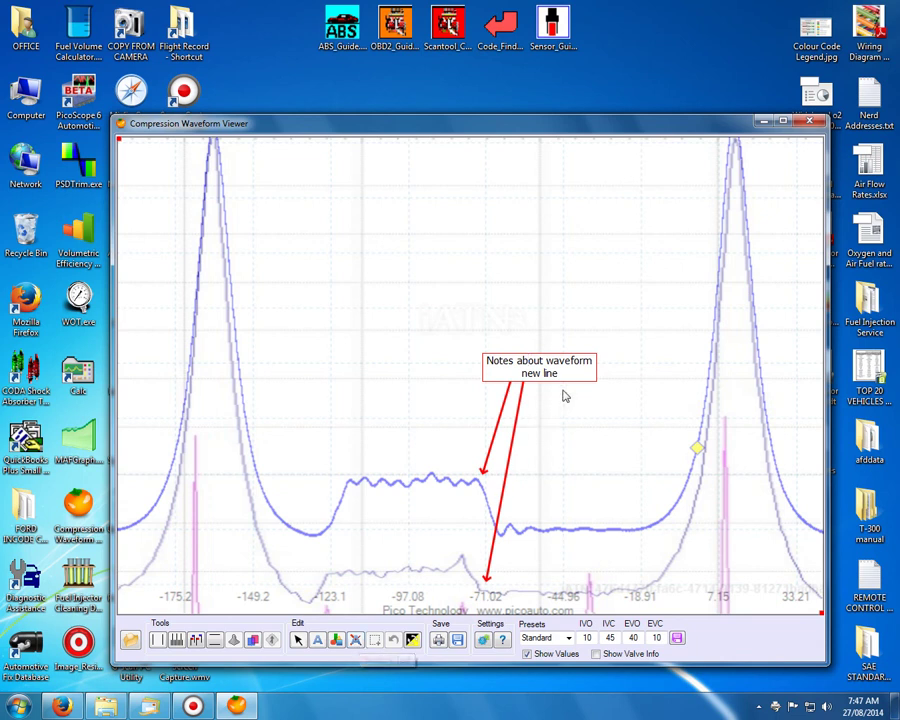
Nudge the note box, then remove the note text and both red arrows
left_click_drag(568, 358, 540, 357)
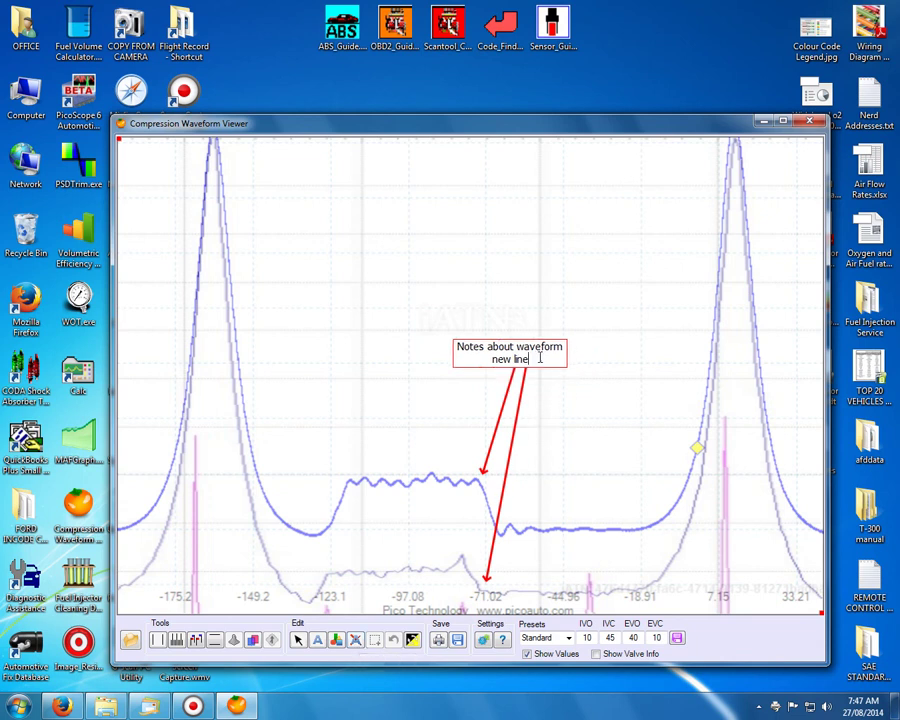
left_click(360, 647)
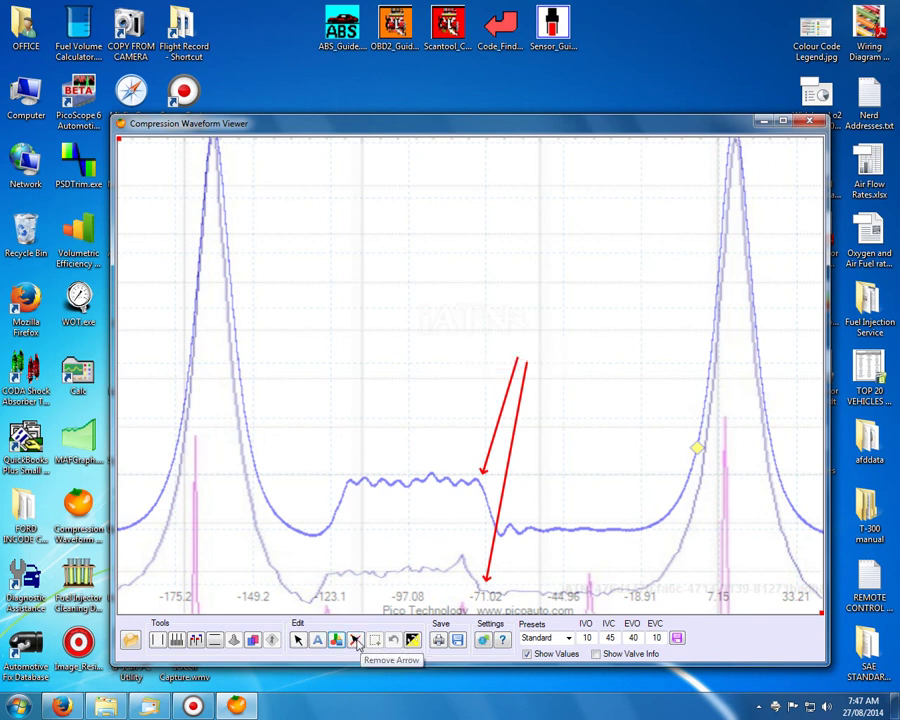
left_click(357, 646)
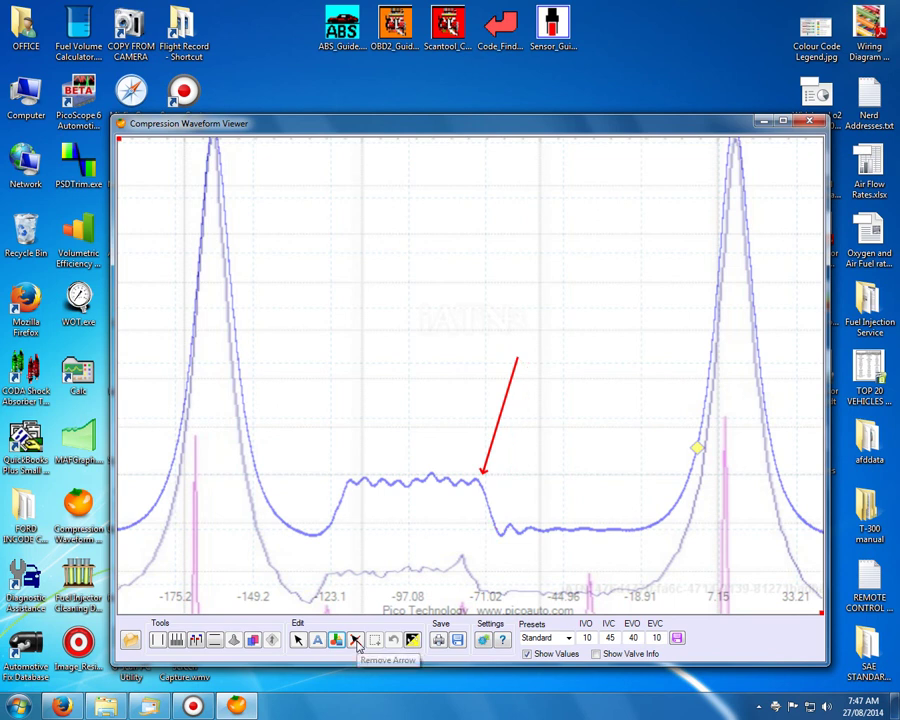
left_click(358, 647)
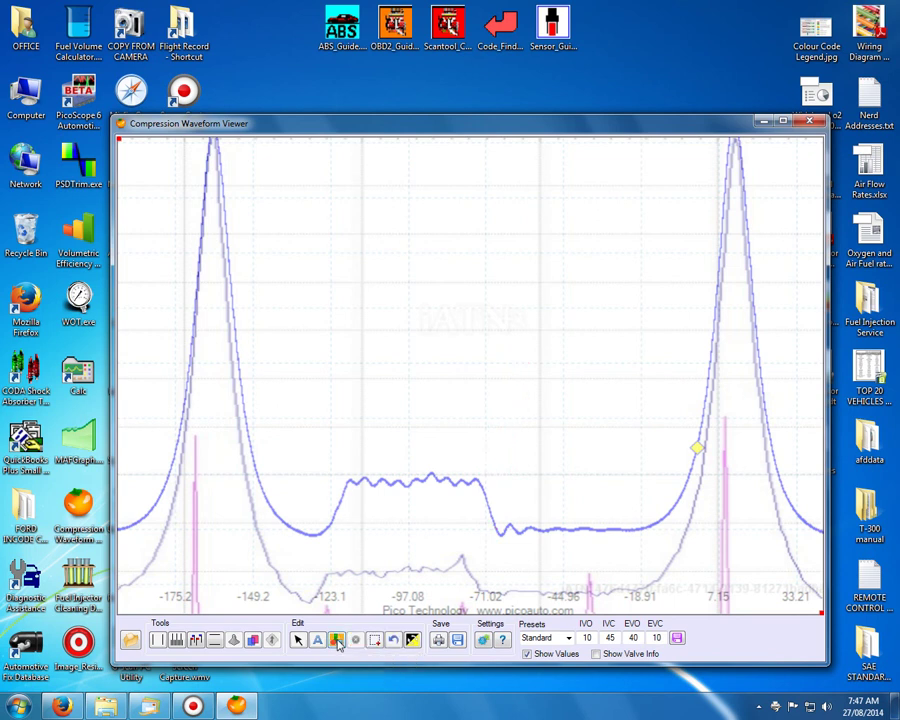
Circle the wavy plateau in red and draw an arrow pointing at it
left_click(338, 645)
left_click_drag(298, 456, 440, 528)
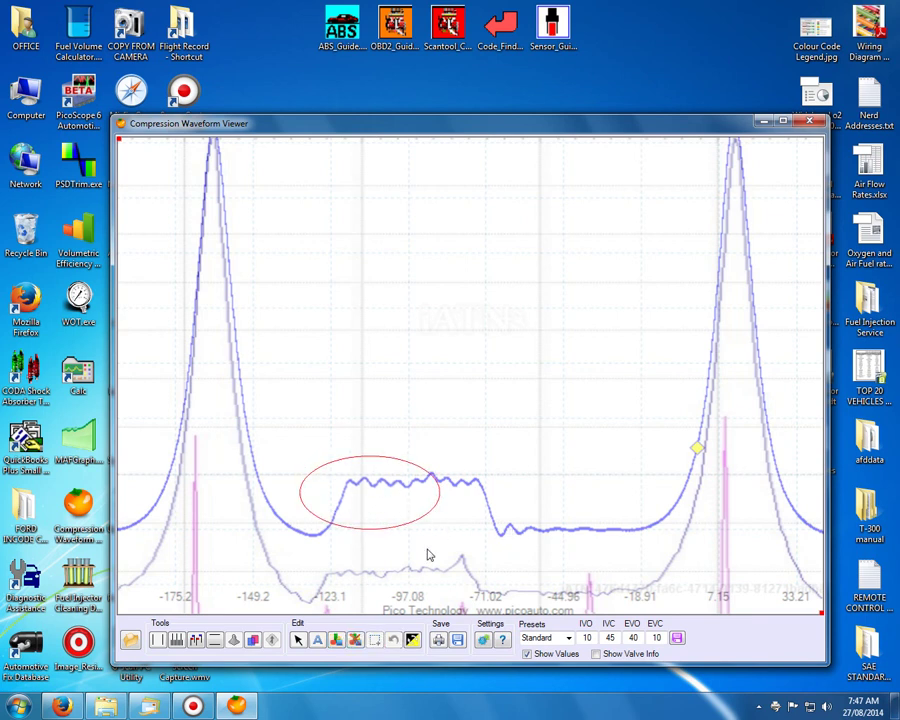
left_click(298, 640)
left_click_drag(420, 325, 385, 447)
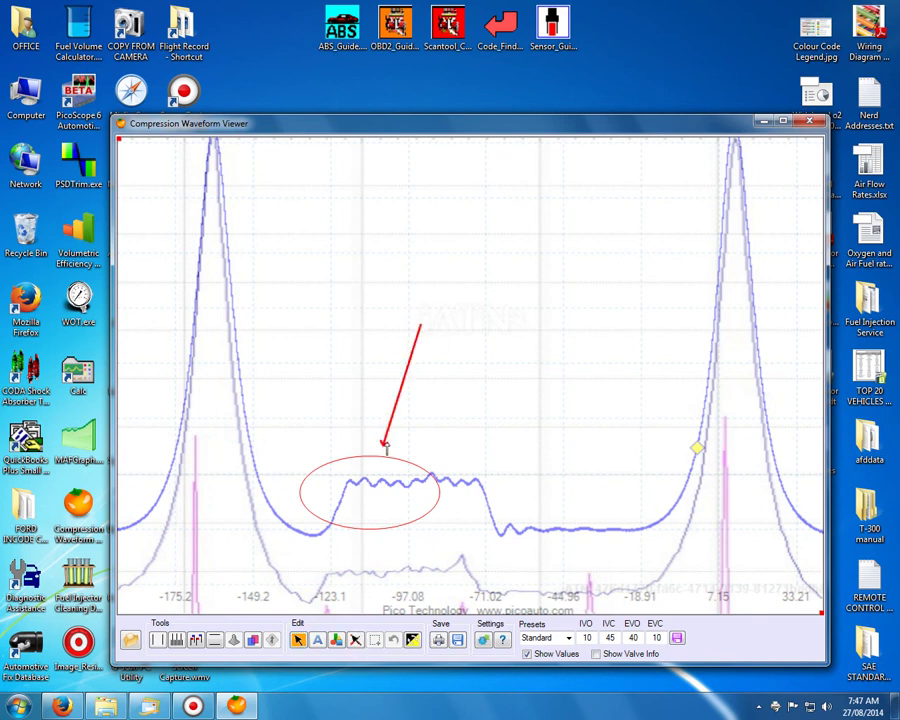
Add the note 'This doesn't look right?' above the arrow
left_click(318, 639)
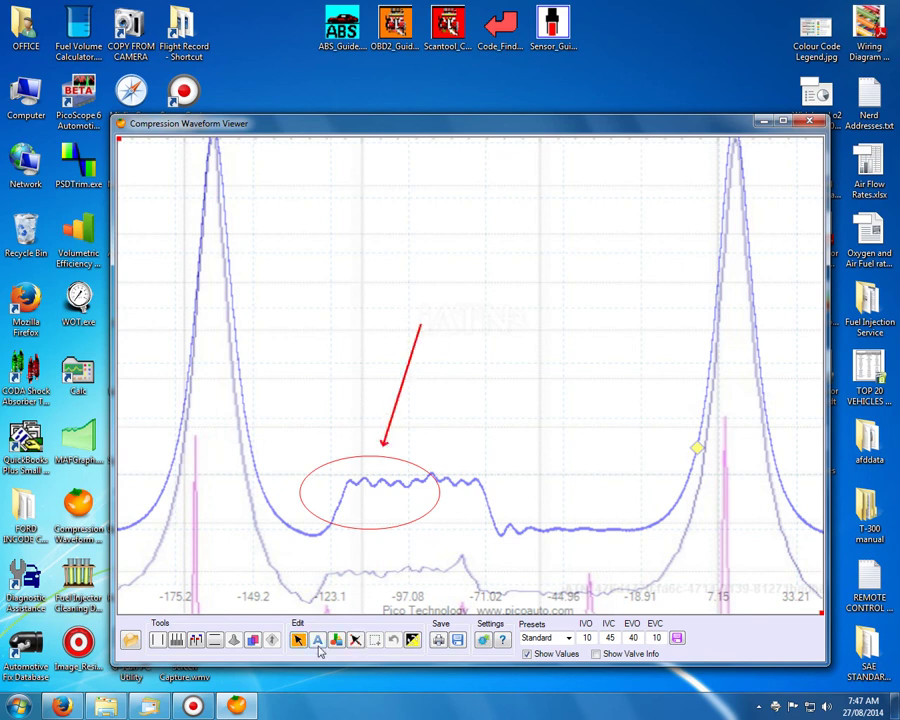
left_click(406, 316)
type("This do")
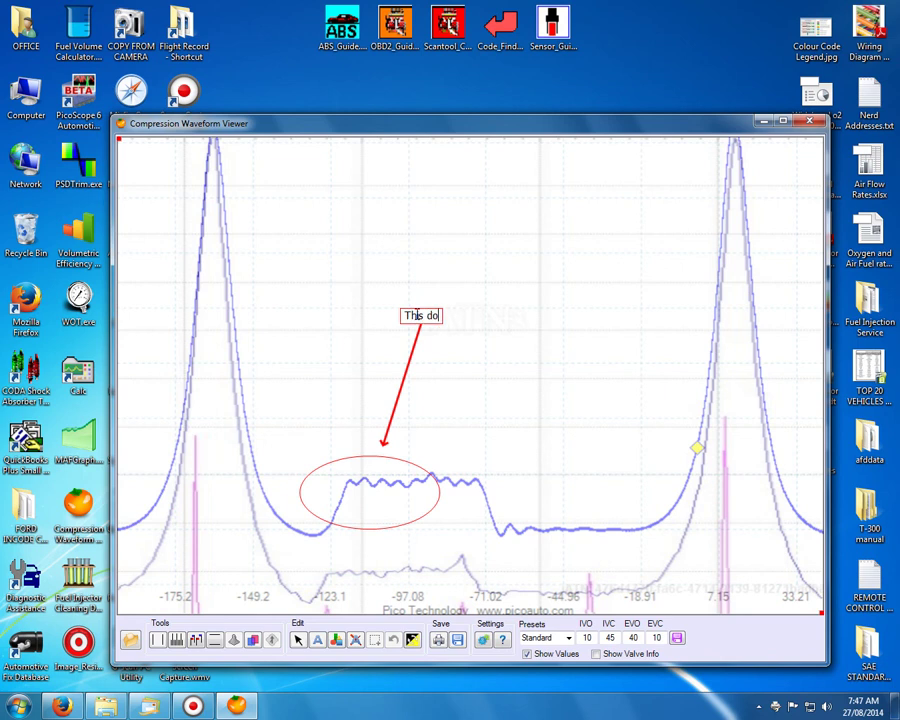
type("esn't look right?")
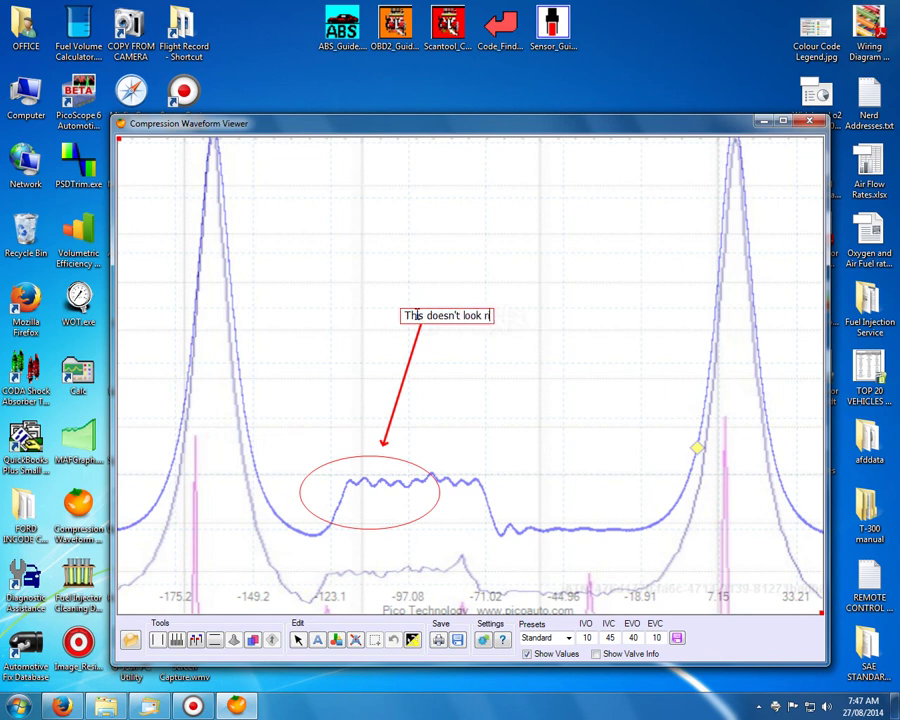
key("Return")
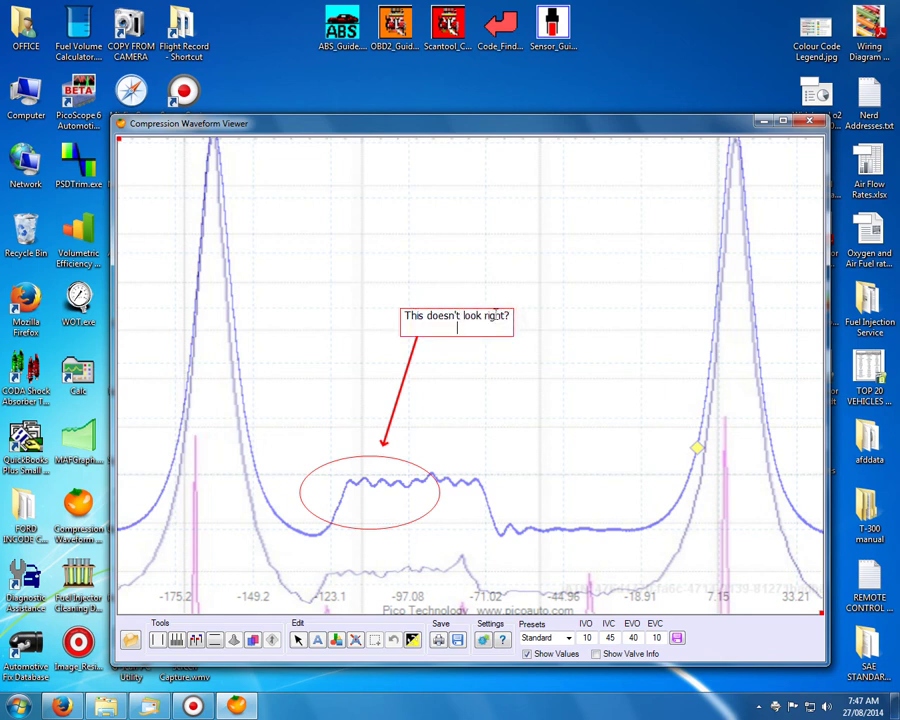
key("BackSpace")
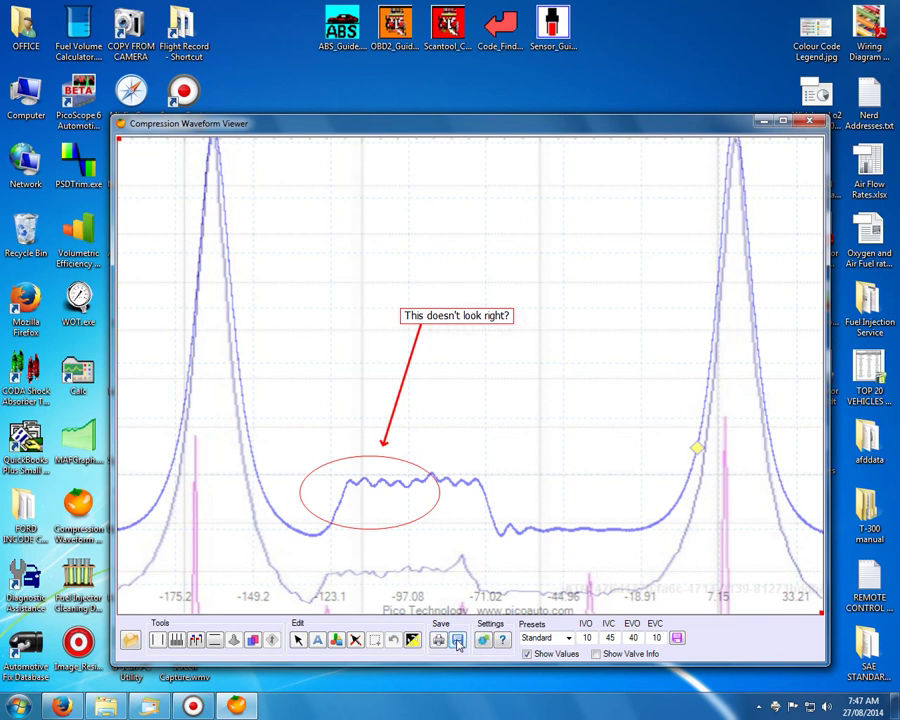
left_click(457, 640)
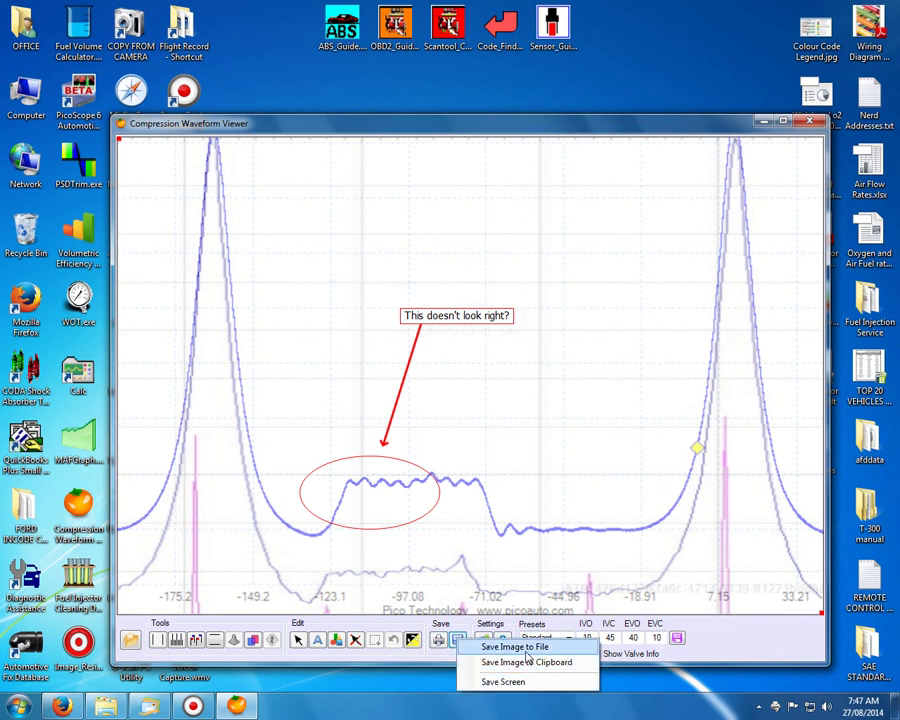
Save the annotated image as image_tmp4135.jpg on the Desktop and check it in Photo Viewer
left_click(525, 647)
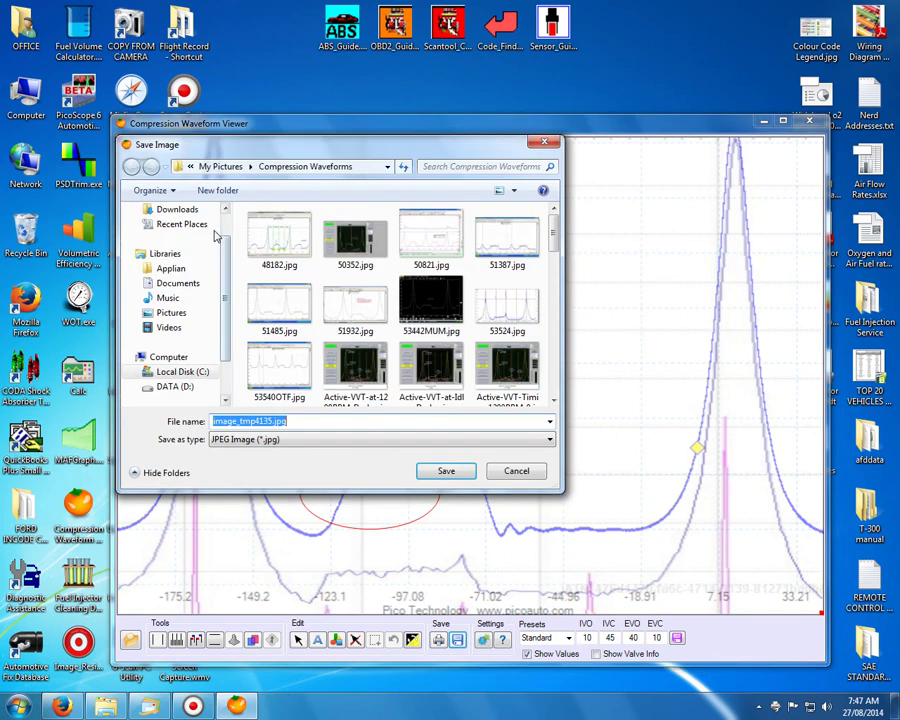
left_click(172, 230)
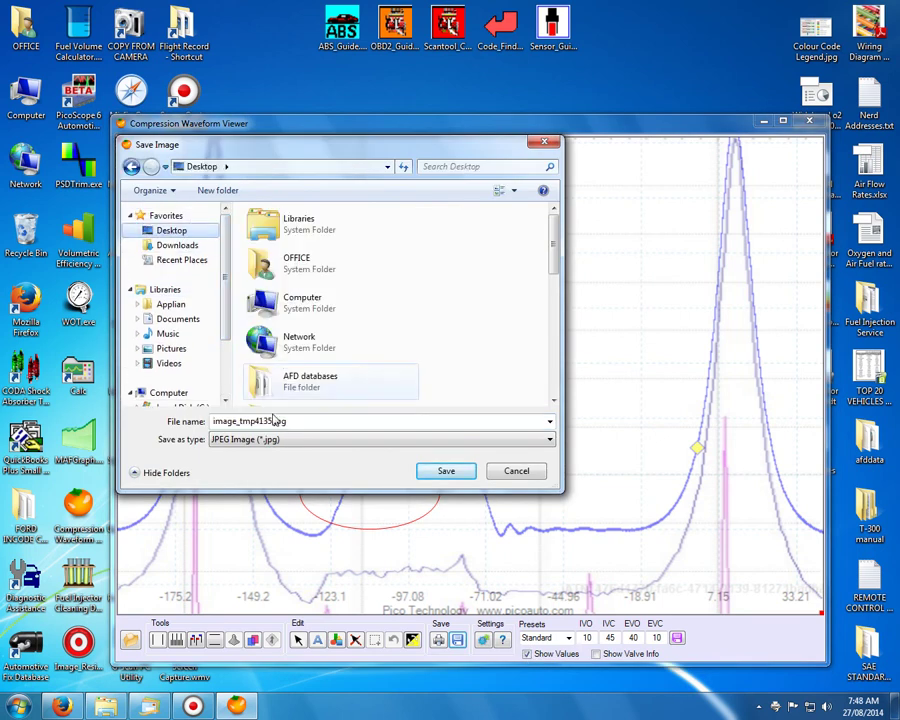
left_click(464, 472)
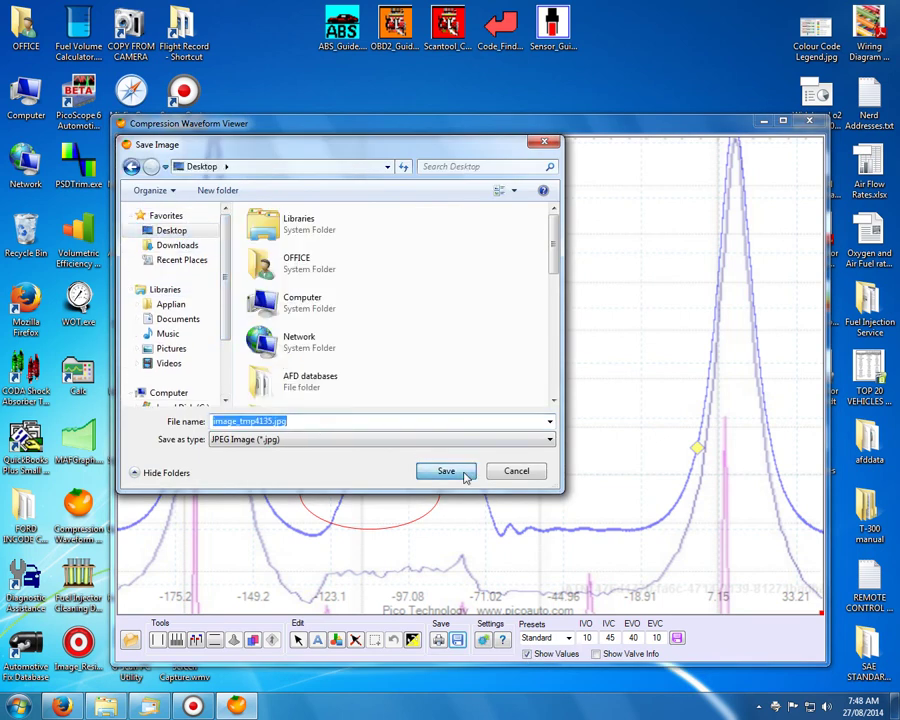
double_click(247, 45)
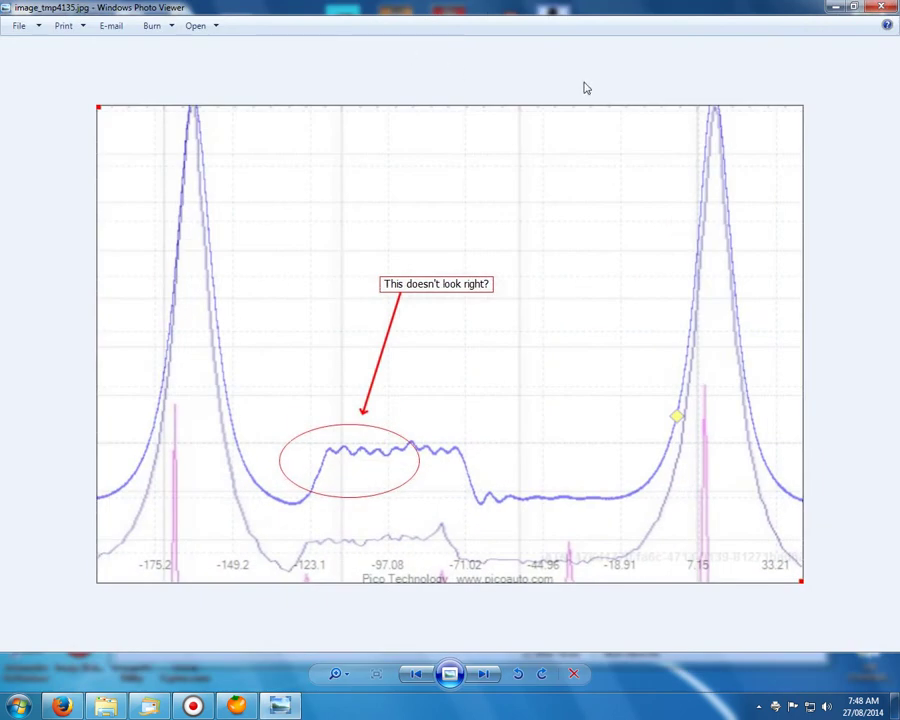
left_click(881, 7)
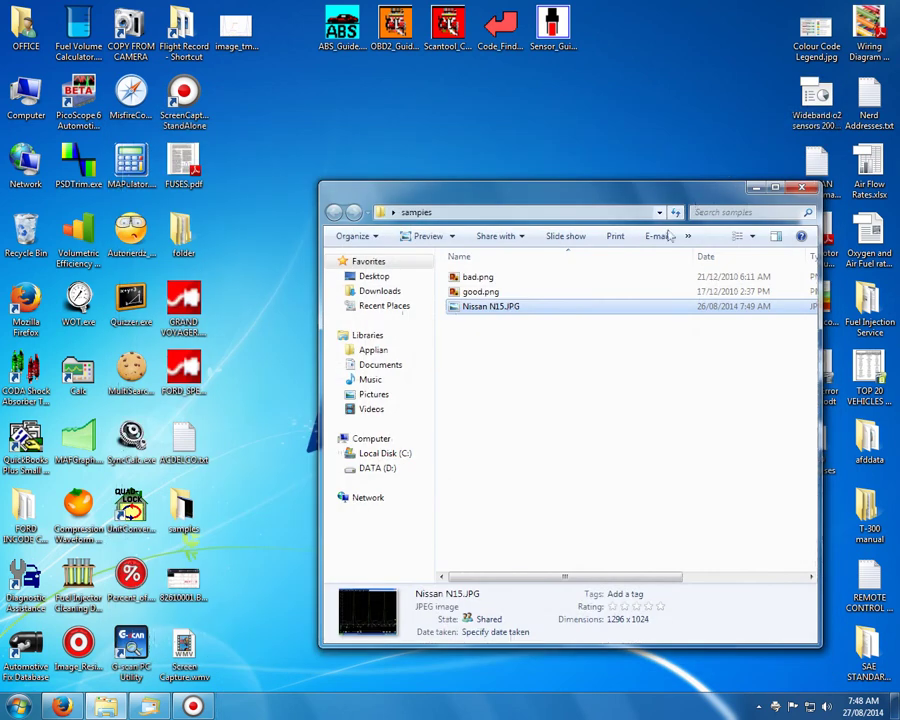
Open bad.png from the samples folder with CWV and maximize the viewer window
left_click(502, 424)
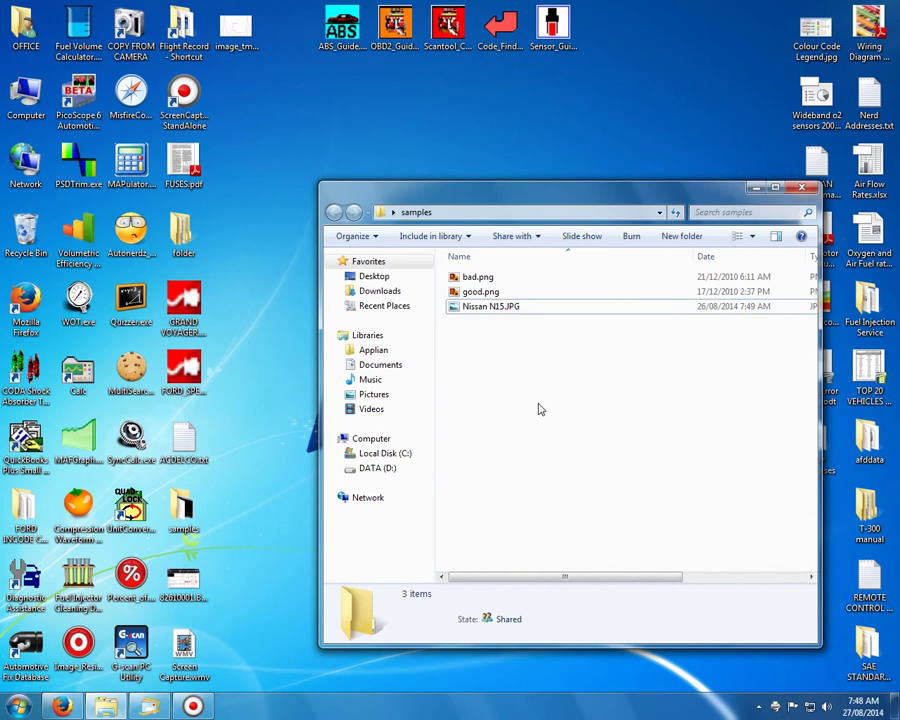
left_click(482, 279)
right_click(482, 279)
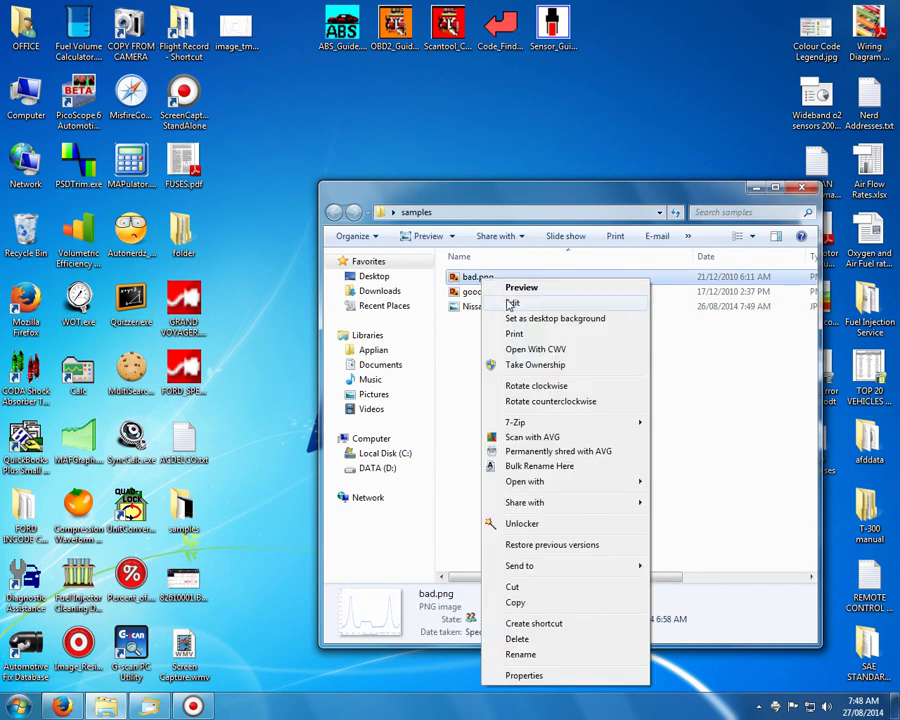
left_click(514, 350)
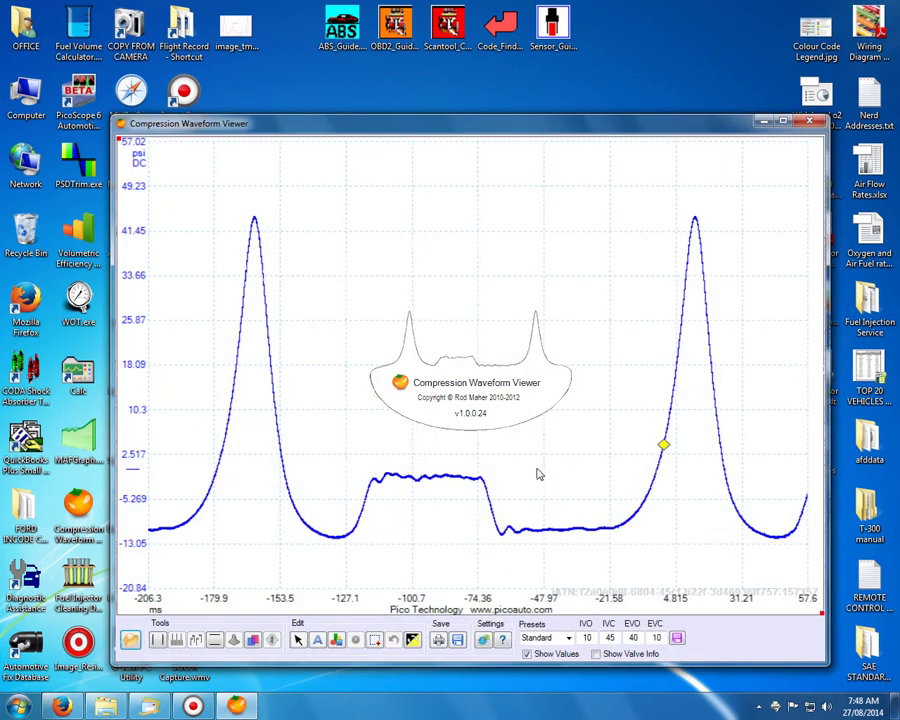
double_click(472, 126)
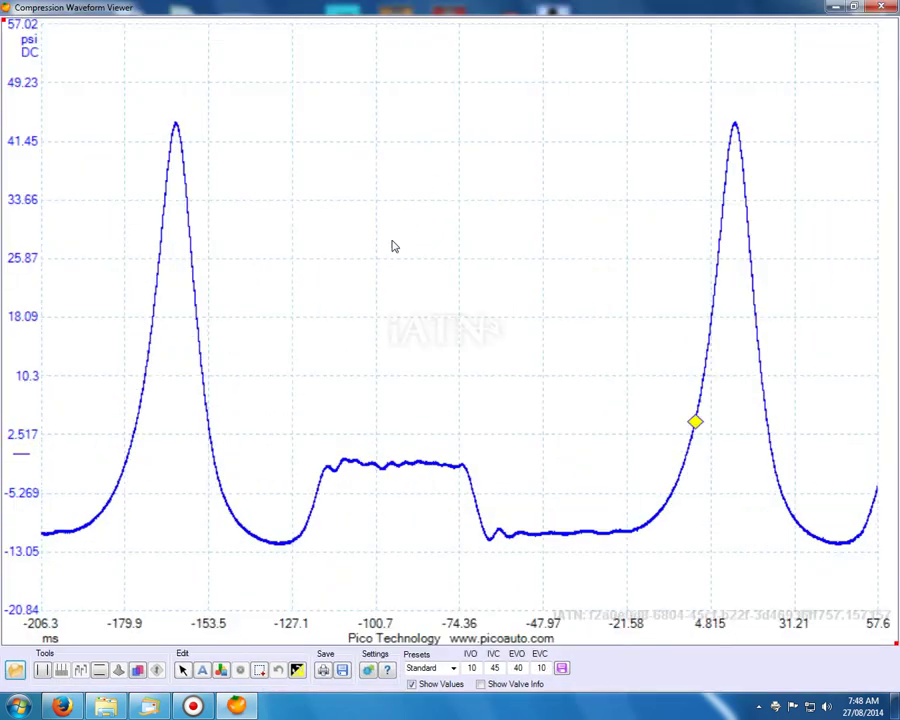
Add two TDC reference lines aligned with the first and second compression peaks
left_click(42, 669)
left_click_drag(164, 595, 176, 593)
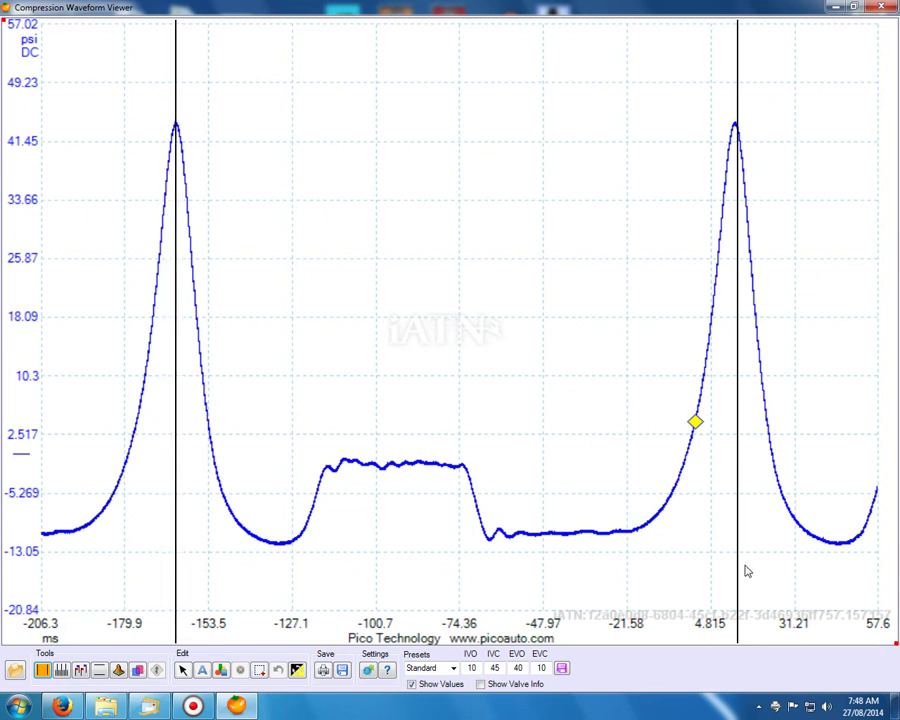
left_click_drag(737, 567, 734, 565)
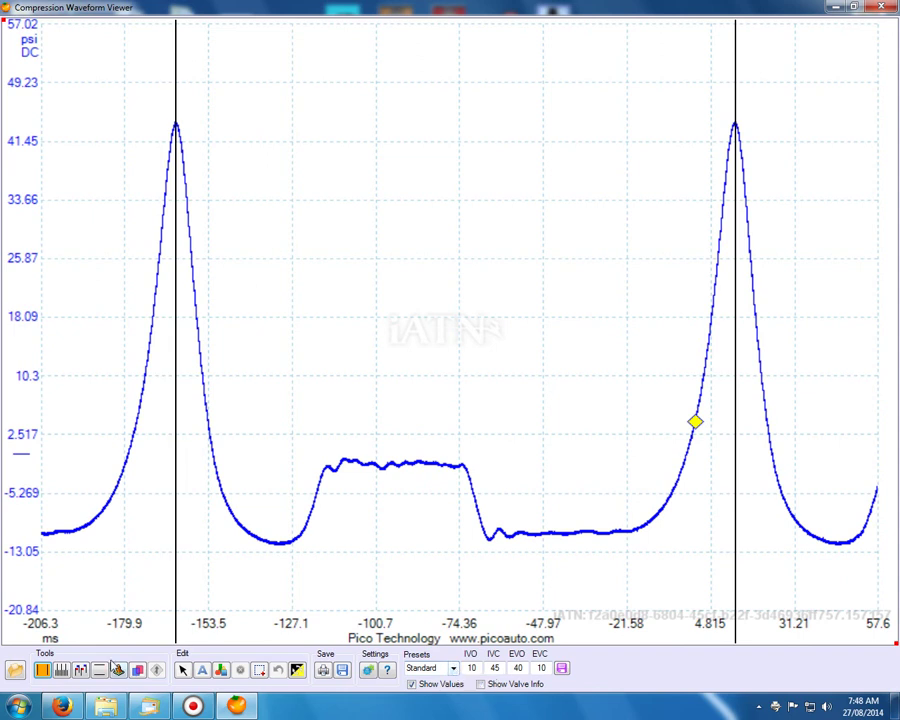
Show the IVO, IVC, EVO and EVC valve timing markers and open the Valve Timing Database
left_click(81, 671)
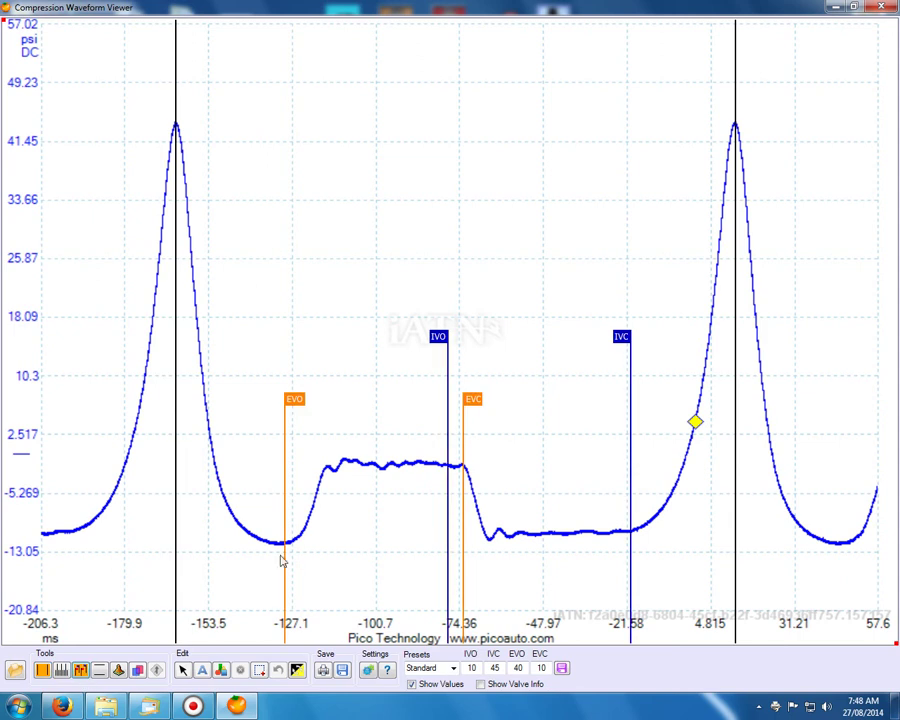
left_click(453, 670)
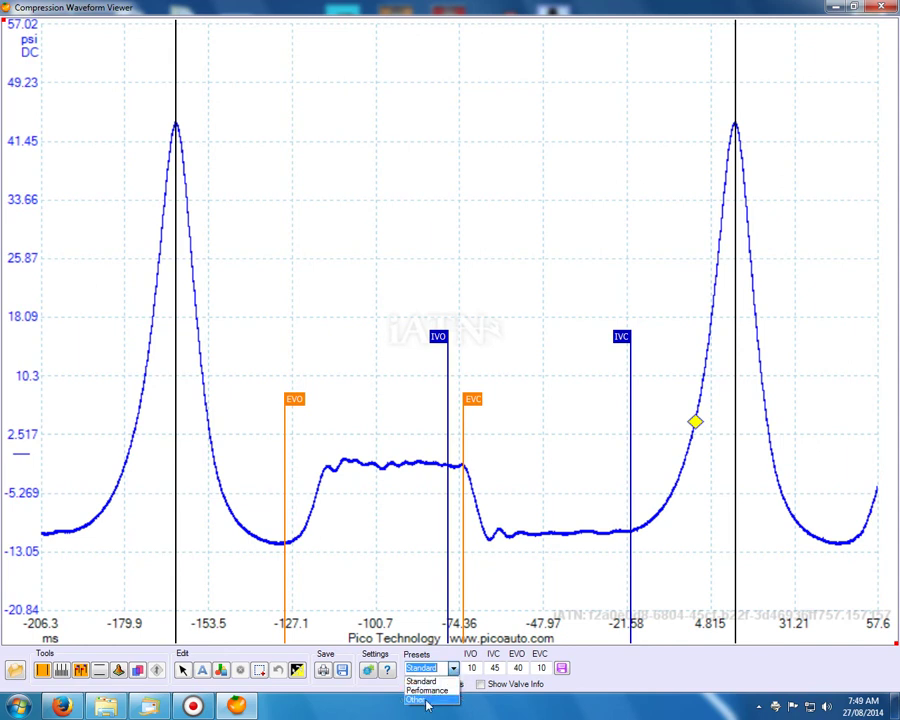
left_click(425, 700)
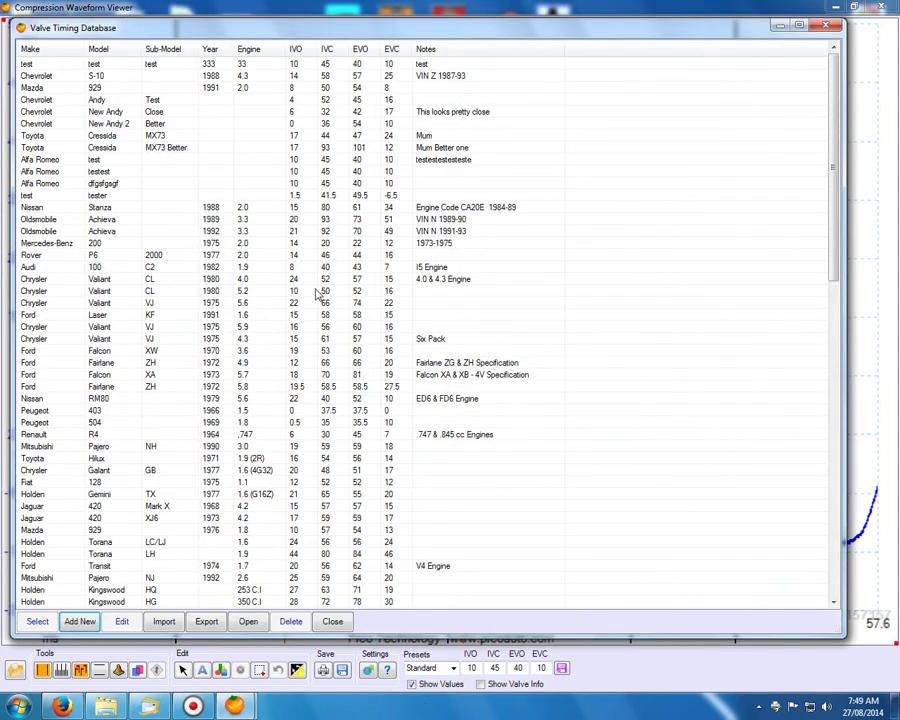
Sort the database by Make and apply Nissan Pulsar timings IVO 14, IVC 54, EVO 56, EVC 12
left_click_drag(828, 130, 507, 72)
left_click(186, 386)
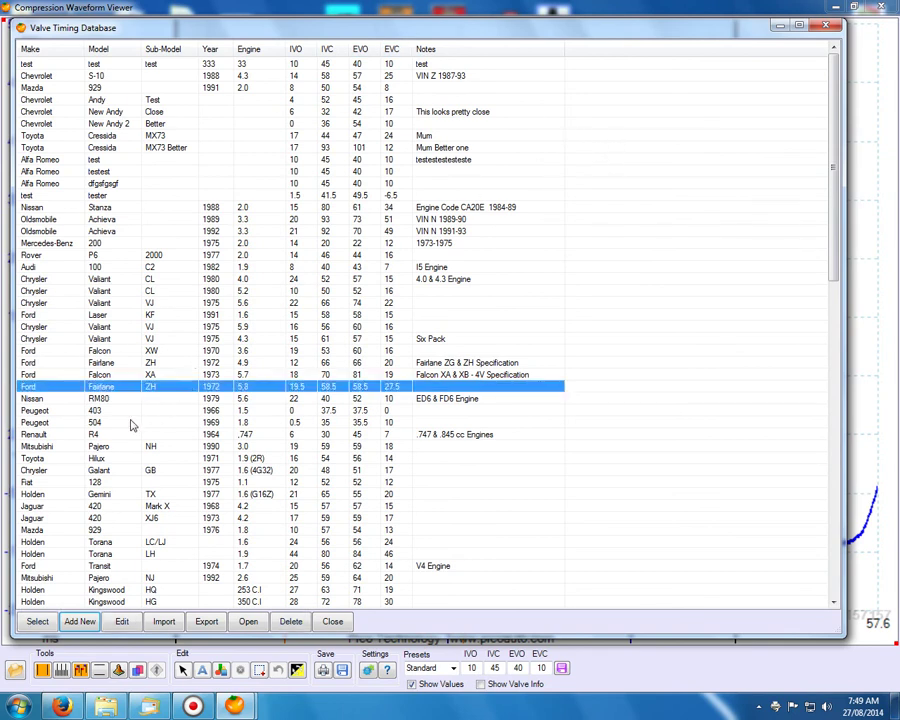
left_click(108, 553)
scroll(127, 535, "down", 5)
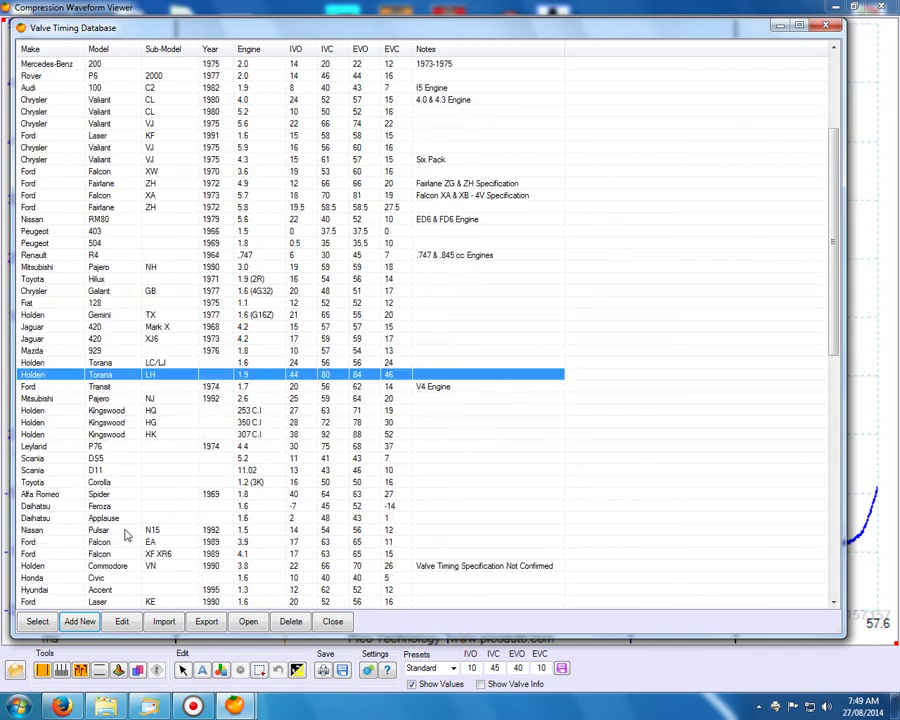
scroll(127, 535, "down", 5)
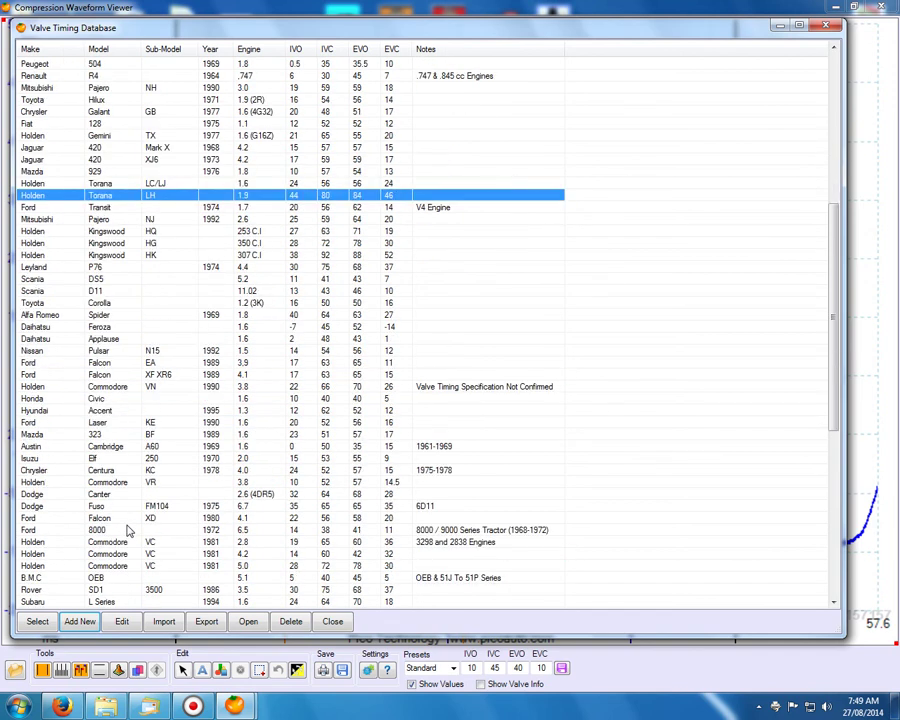
left_click(33, 50)
scroll(70, 220, "down", 8)
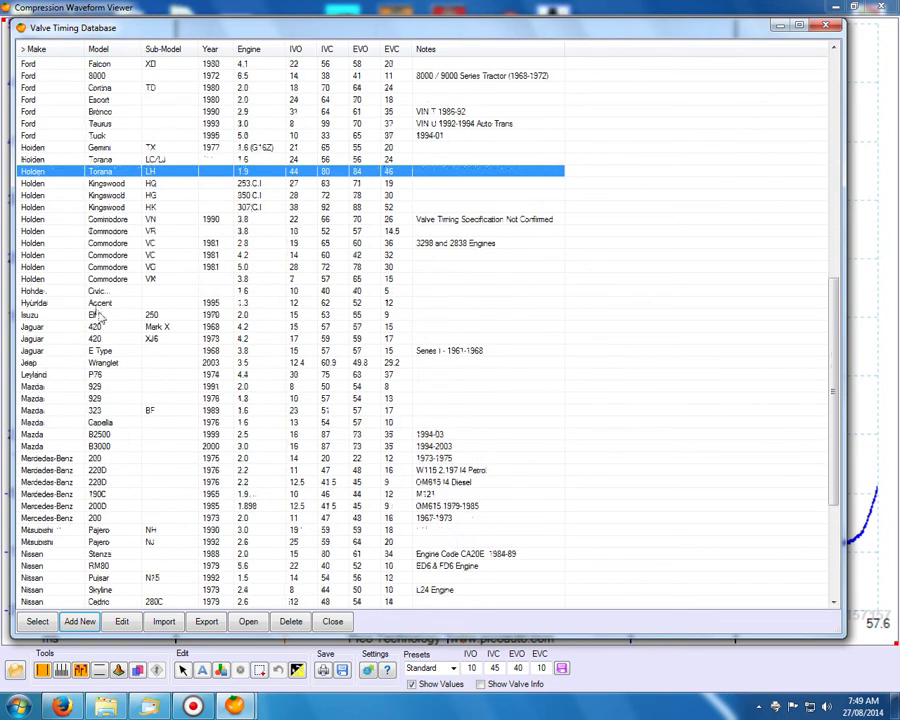
left_click(117, 459)
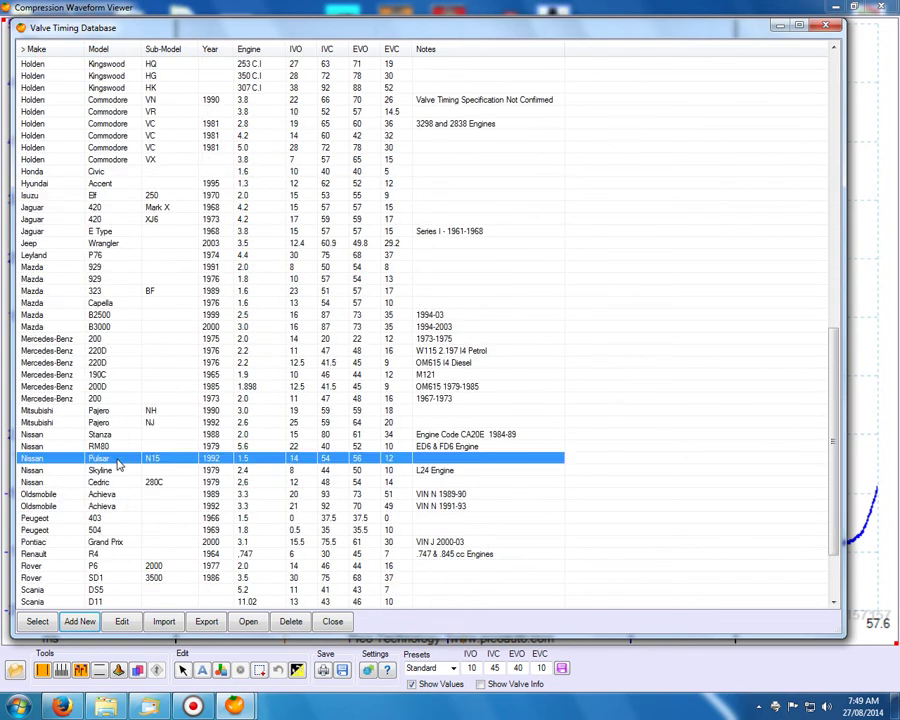
double_click(372, 462)
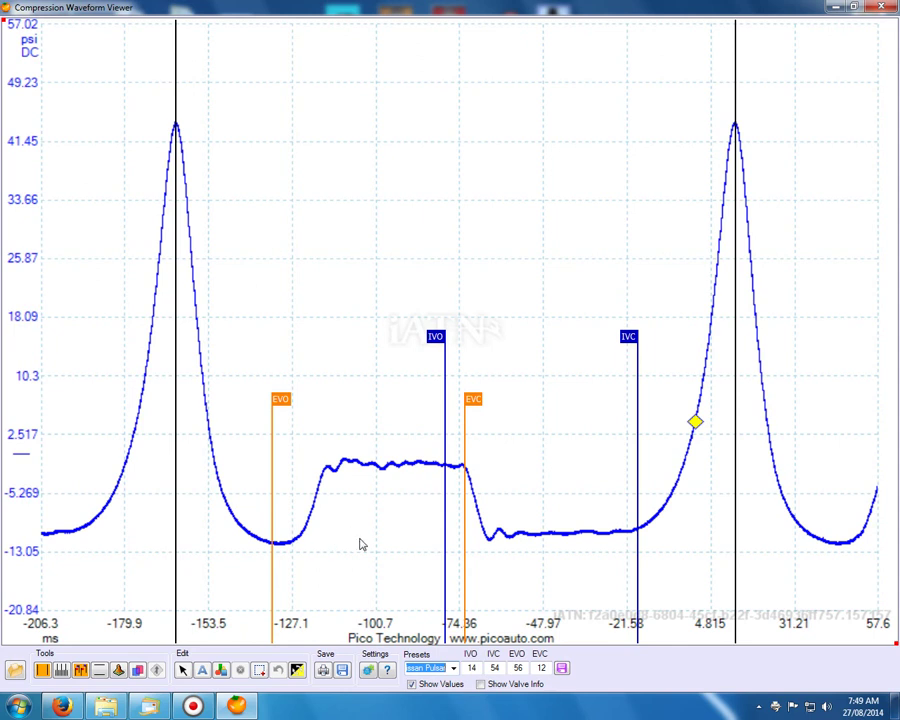
Start a new cam card in the Valve Timing Database with Make Rolls, Model Royce
left_click(454, 669)
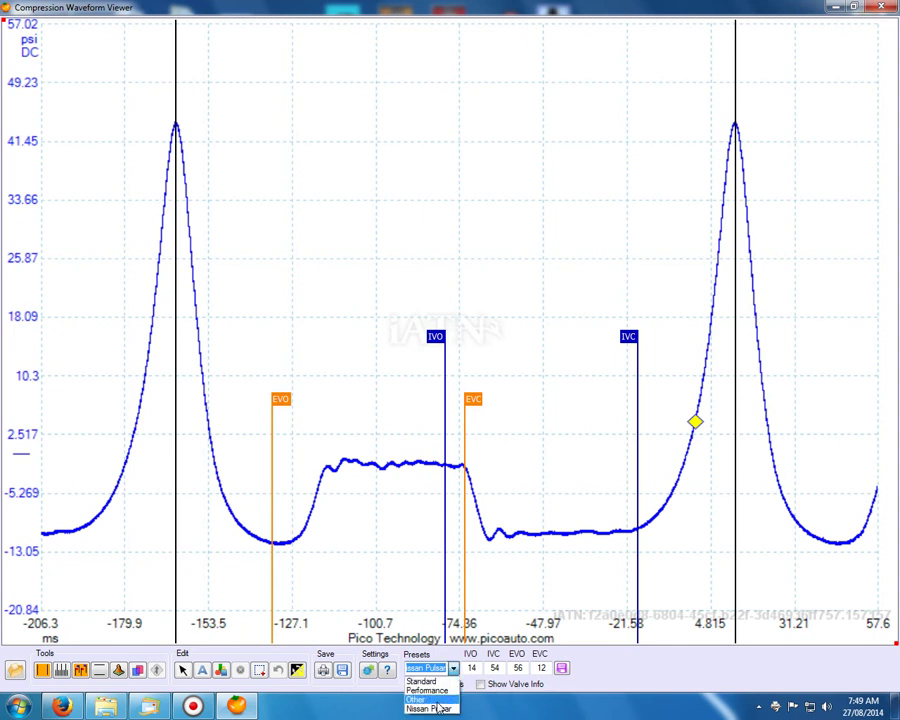
left_click(418, 699)
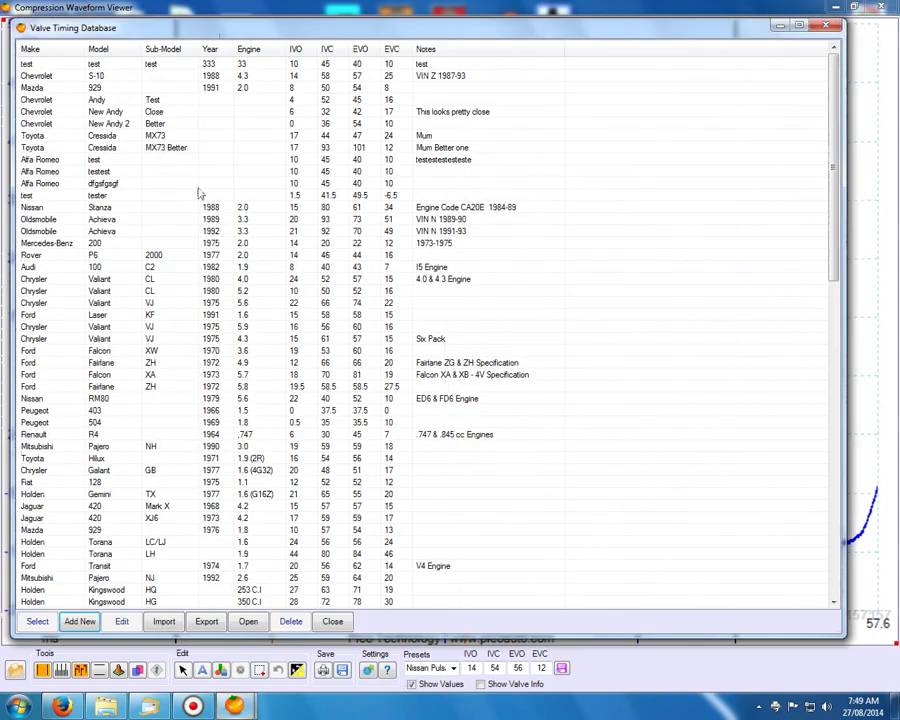
left_click(80, 621)
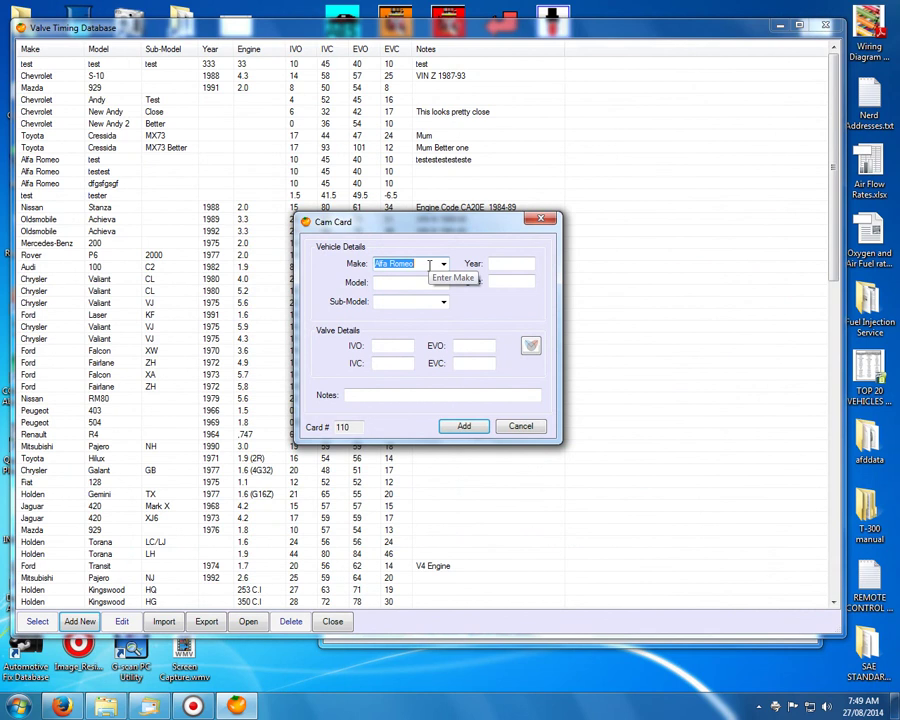
type("Rolls")
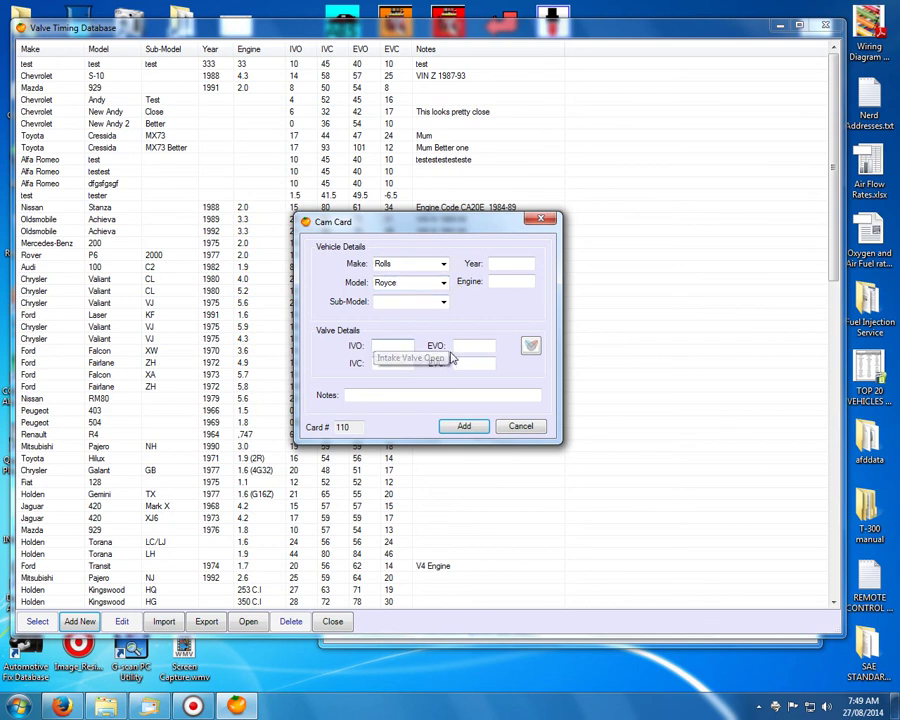
Enter IVO 10, IVC 44, EVO 59, EVC 5 from the Edelbrock spec page and add the card
key("alt+Tab")
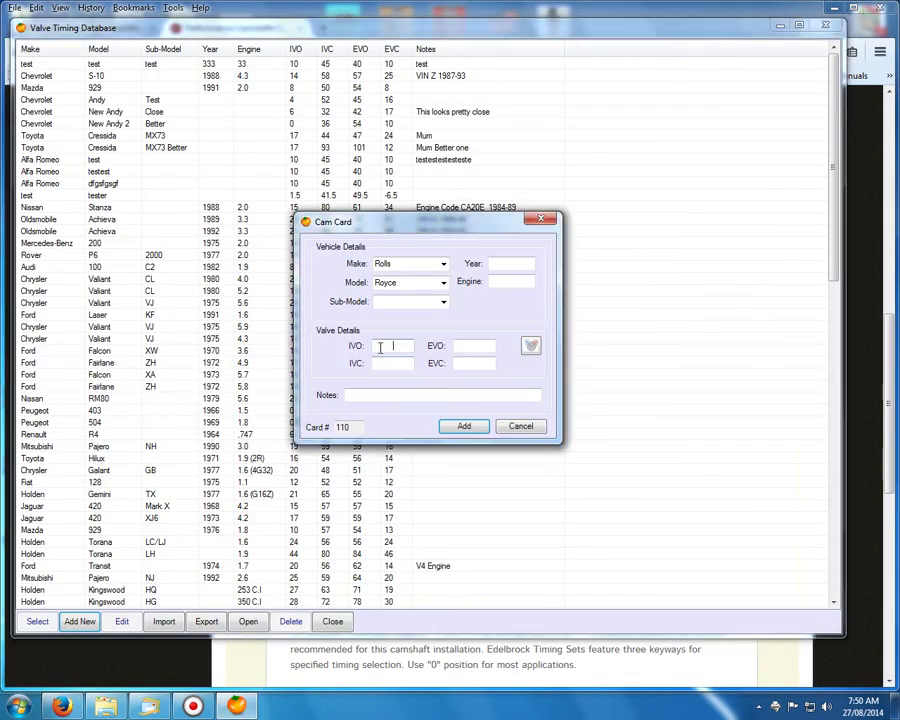
type("10")
left_click(393, 363)
type("44")
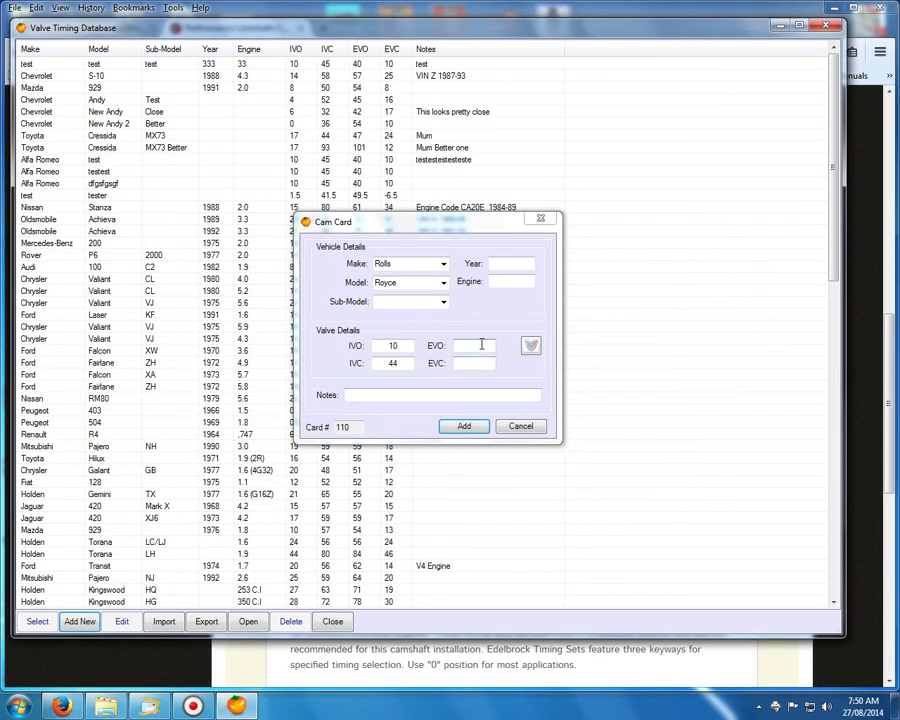
left_click(481, 344)
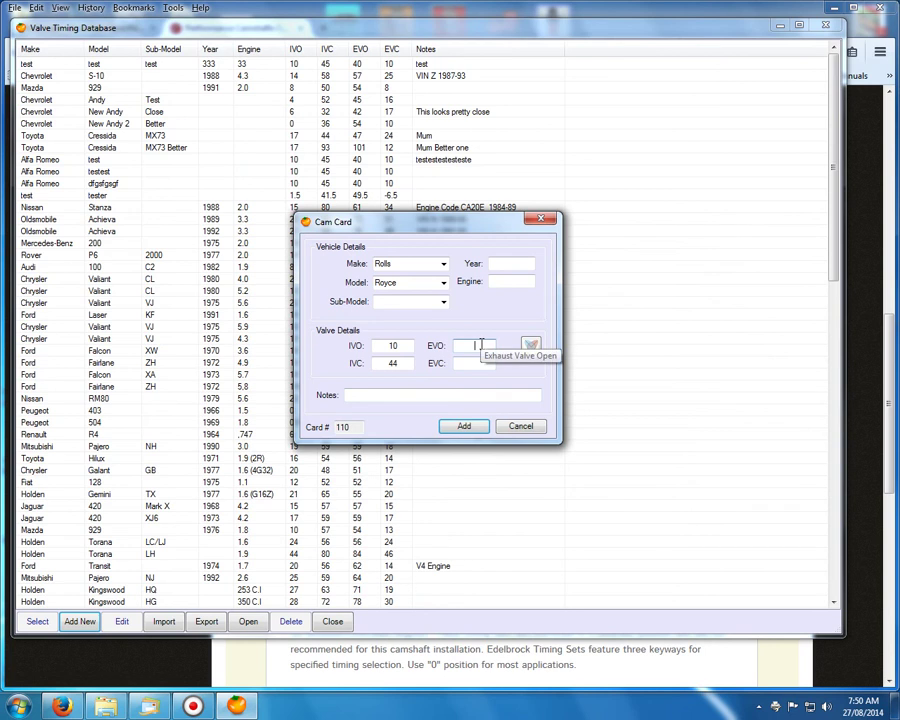
left_click(472, 364)
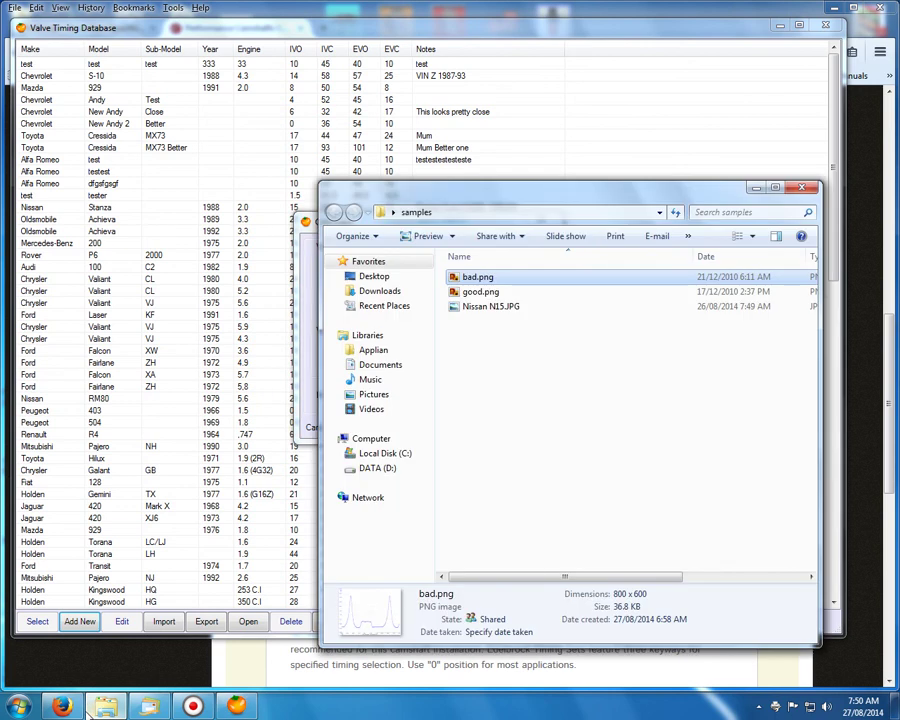
left_click(62, 706)
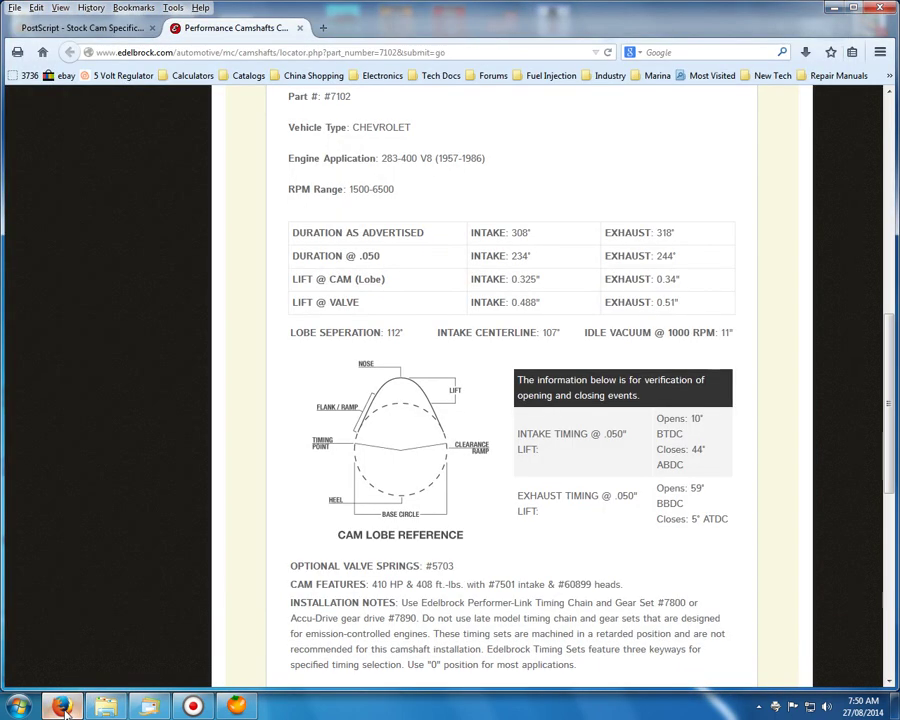
left_click(62, 706)
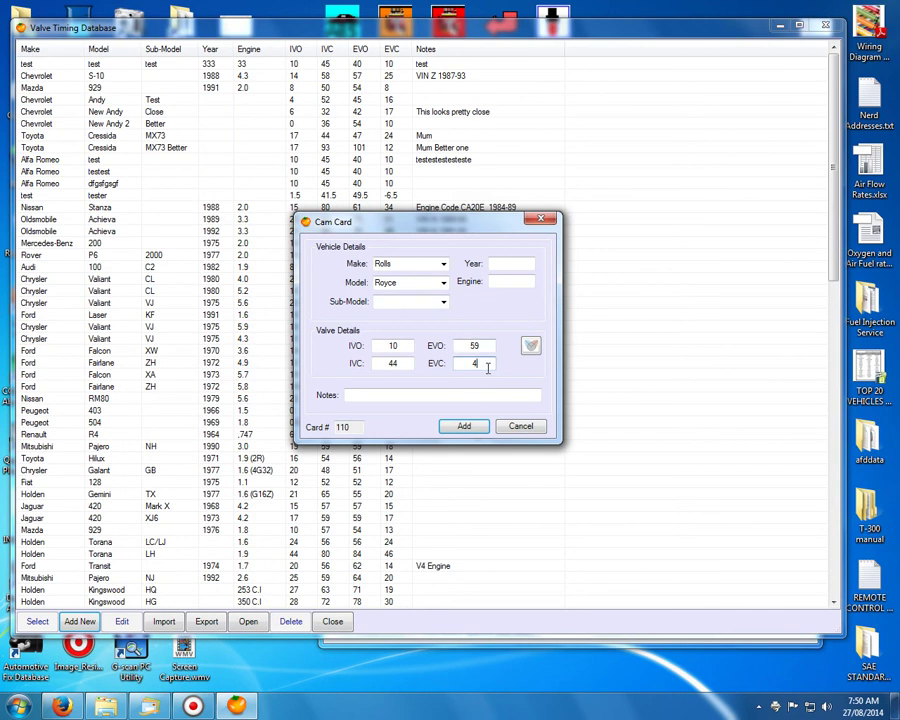
left_click_drag(484, 366, 451, 385)
type("5")
left_click(465, 427)
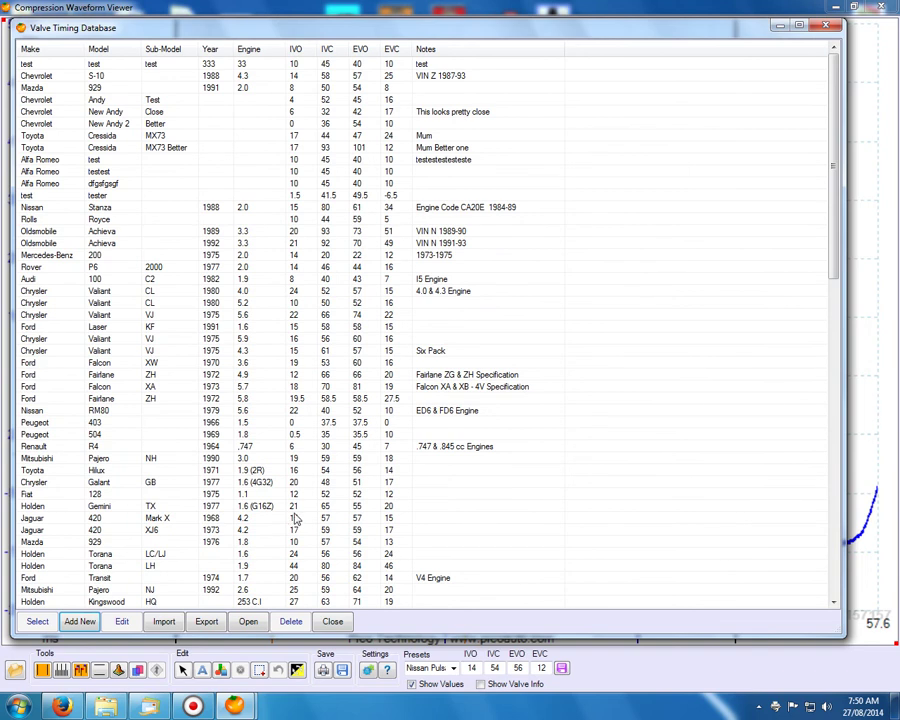
Sort the database by Make and load the Rolls Royce timing onto the waveform
left_click(60, 50)
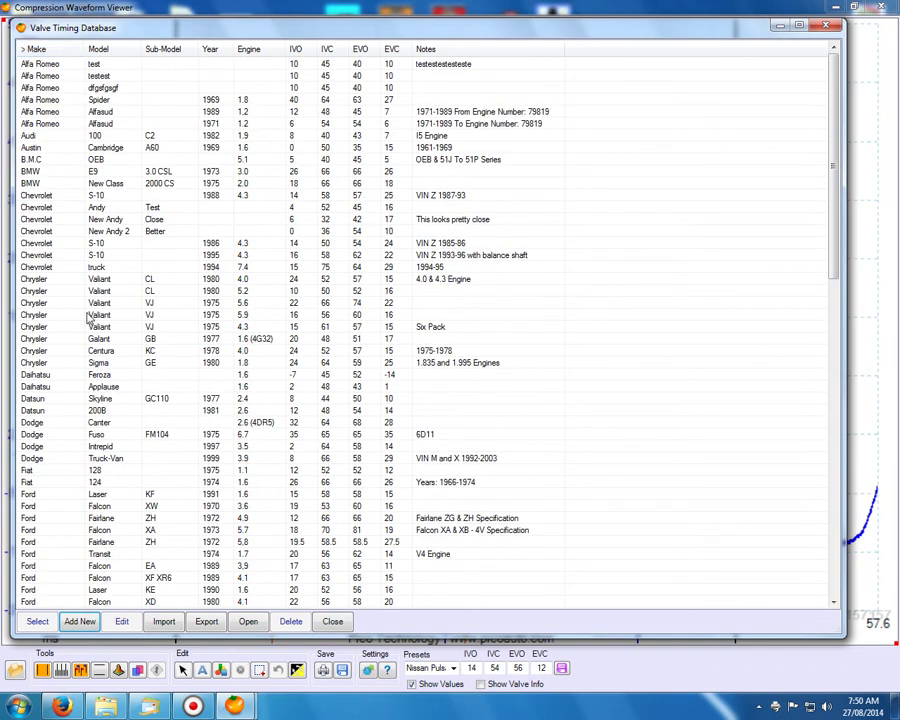
scroll(115, 548, "down", 7)
scroll(115, 548, "down", 13)
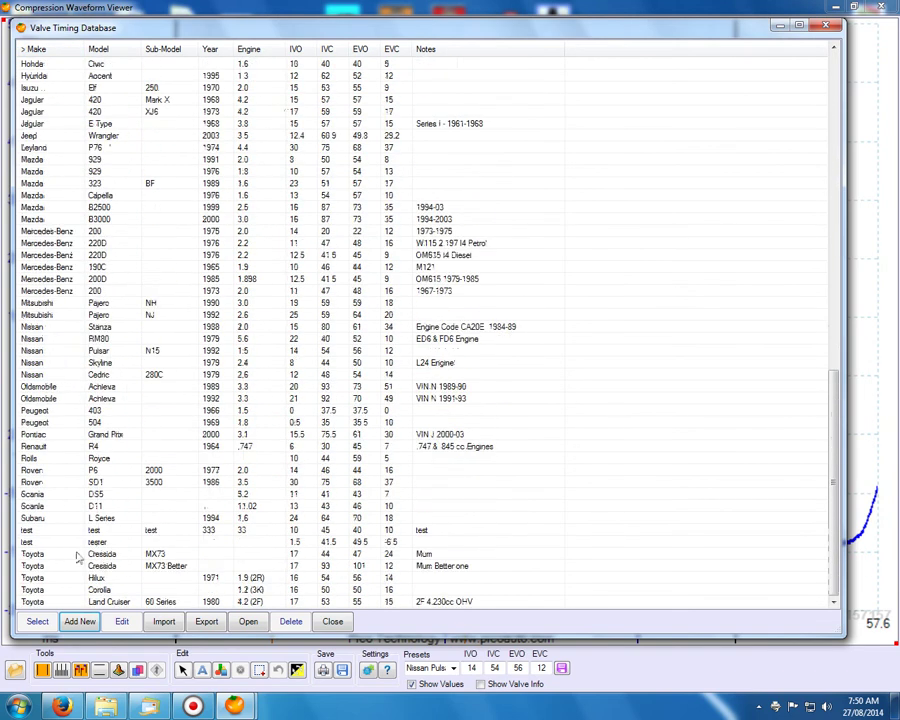
left_click(40, 459)
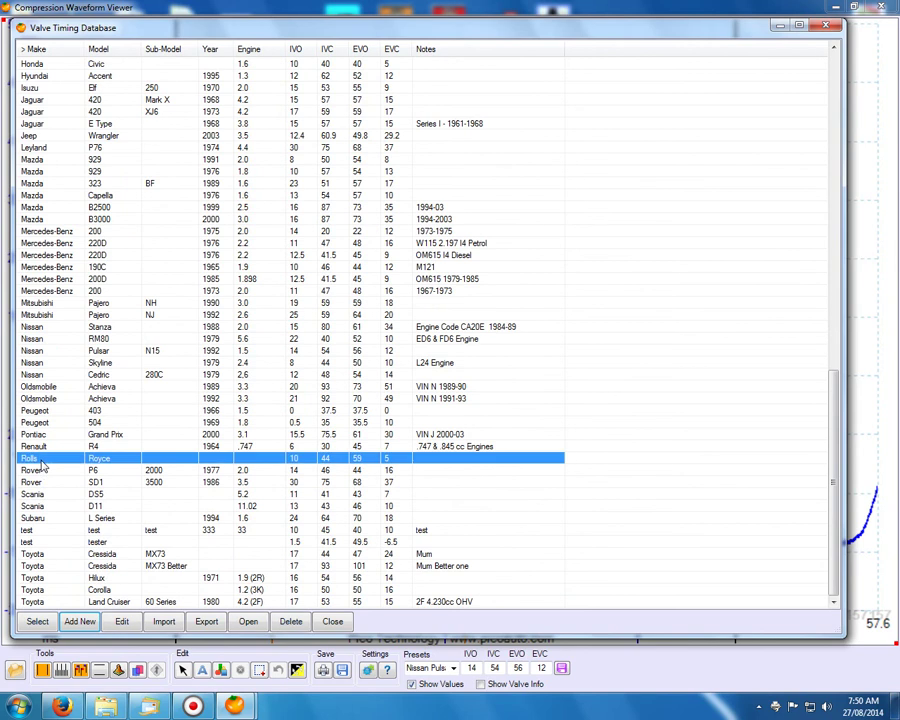
double_click(41, 460)
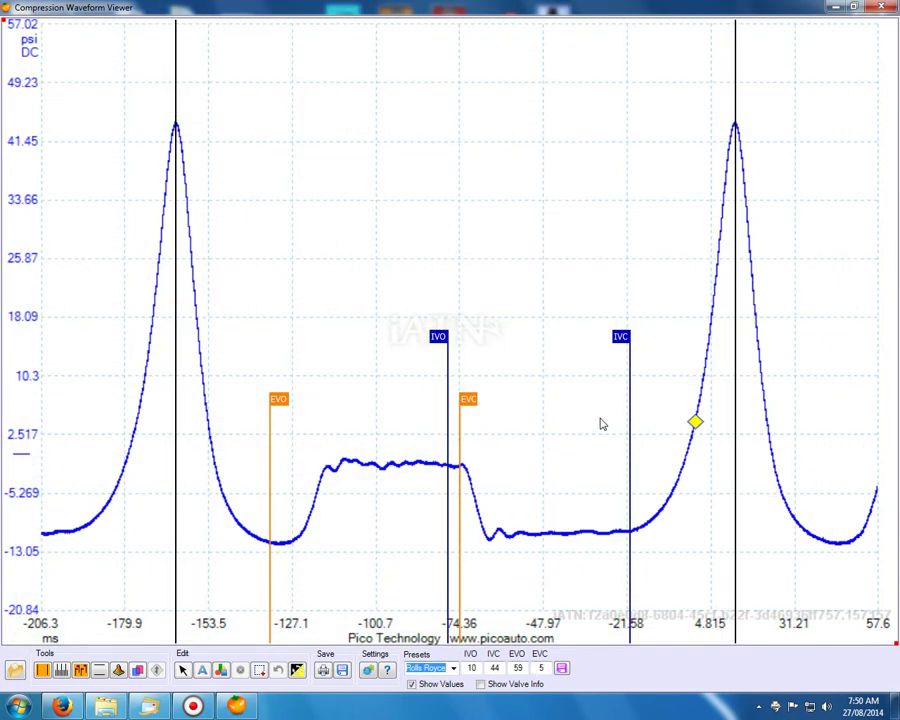
Reopen the Valve Timing Database from Presets and start blank cam card 111
left_click(427, 668)
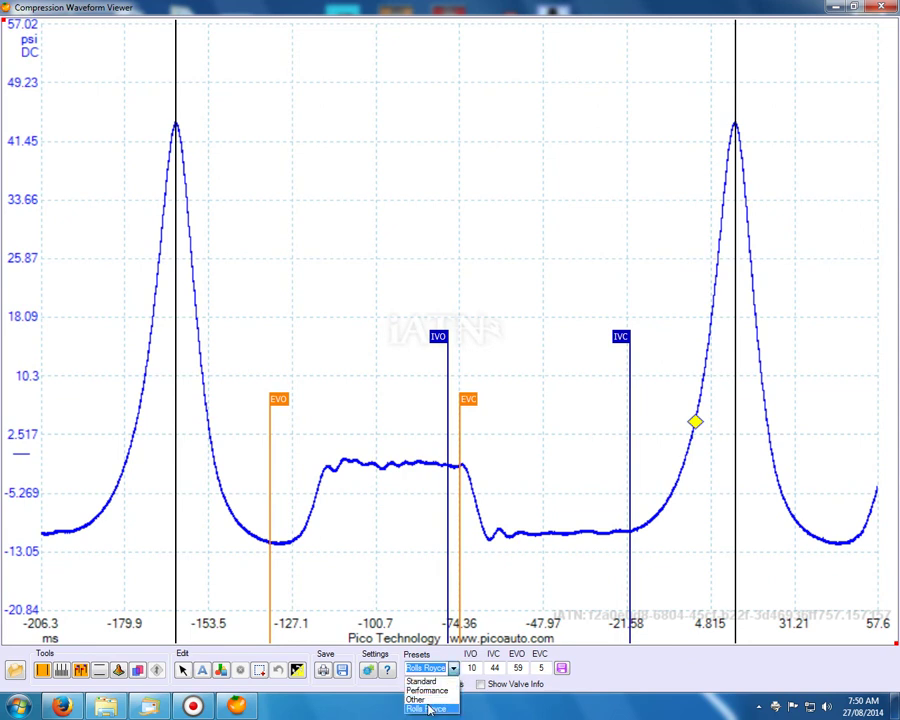
left_click(427, 700)
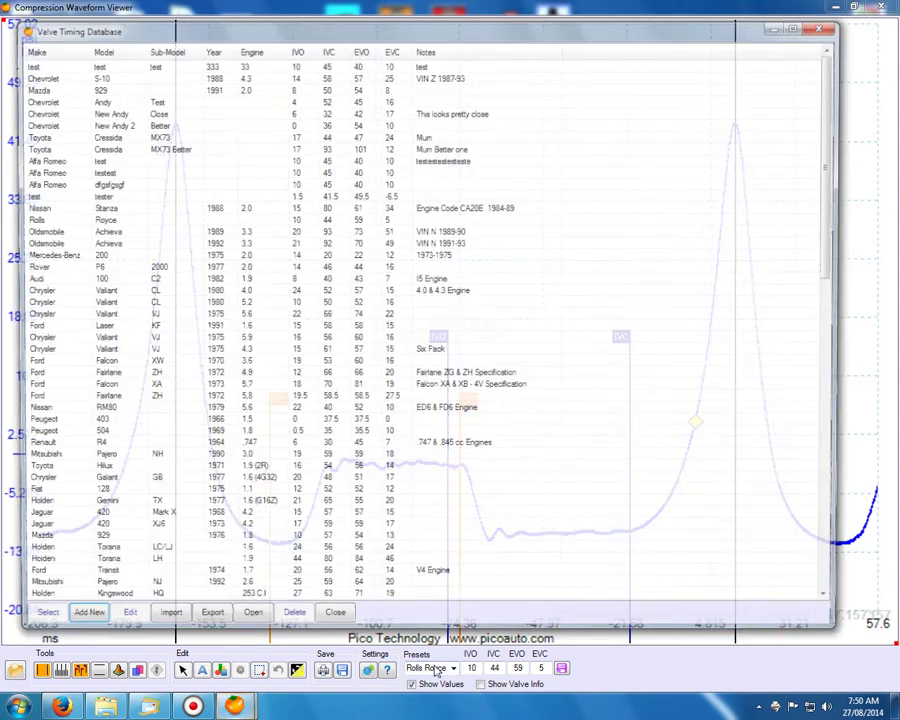
left_click(79, 622)
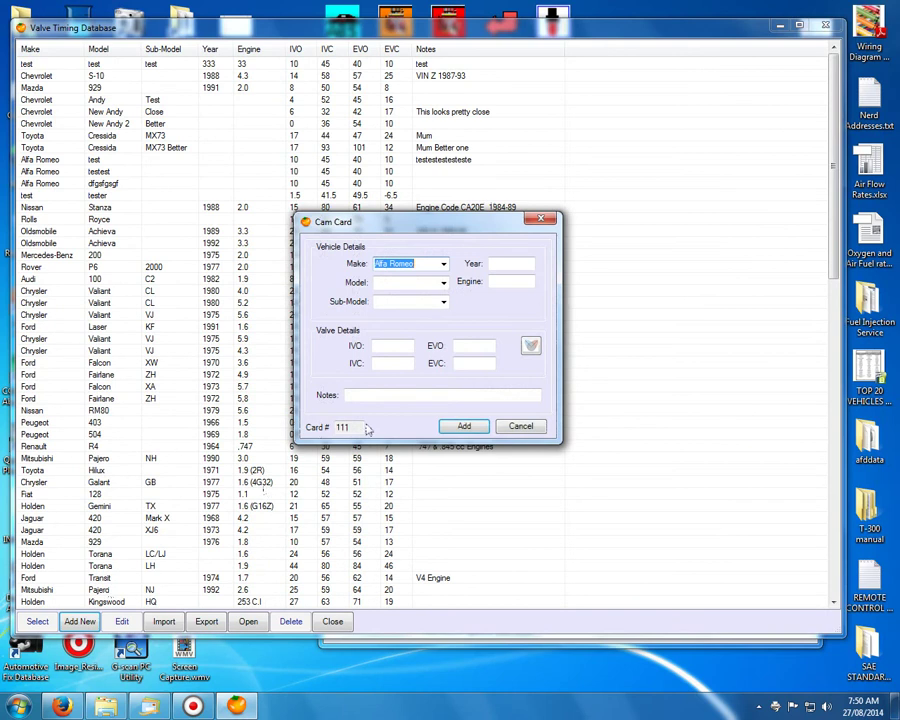
In the centre line calculator, enter intake and exhaust durations of 223 from the Melling PDF
left_click(533, 348)
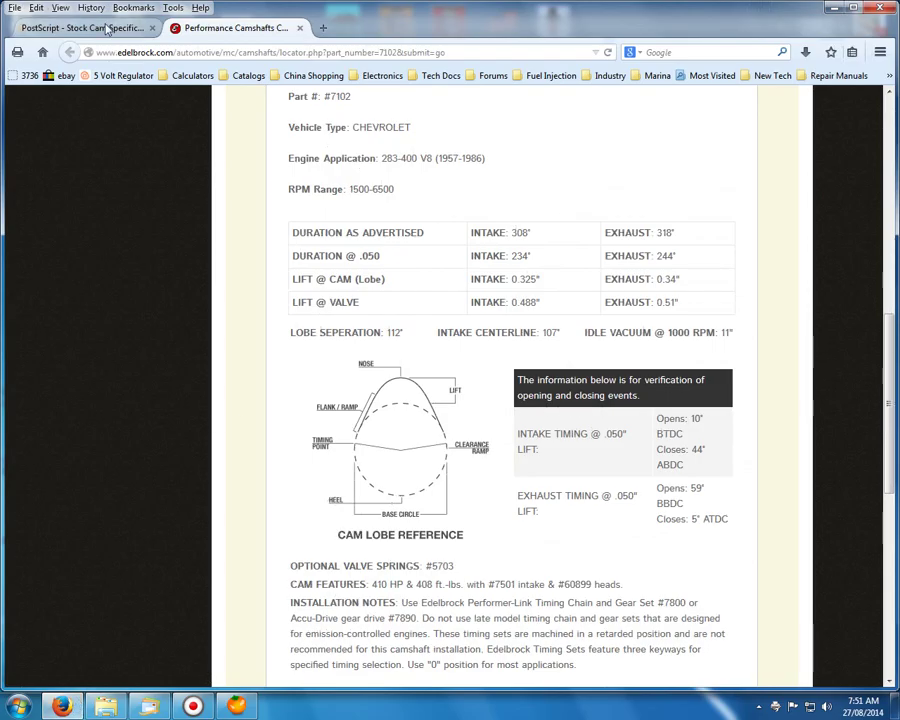
left_click(75, 27)
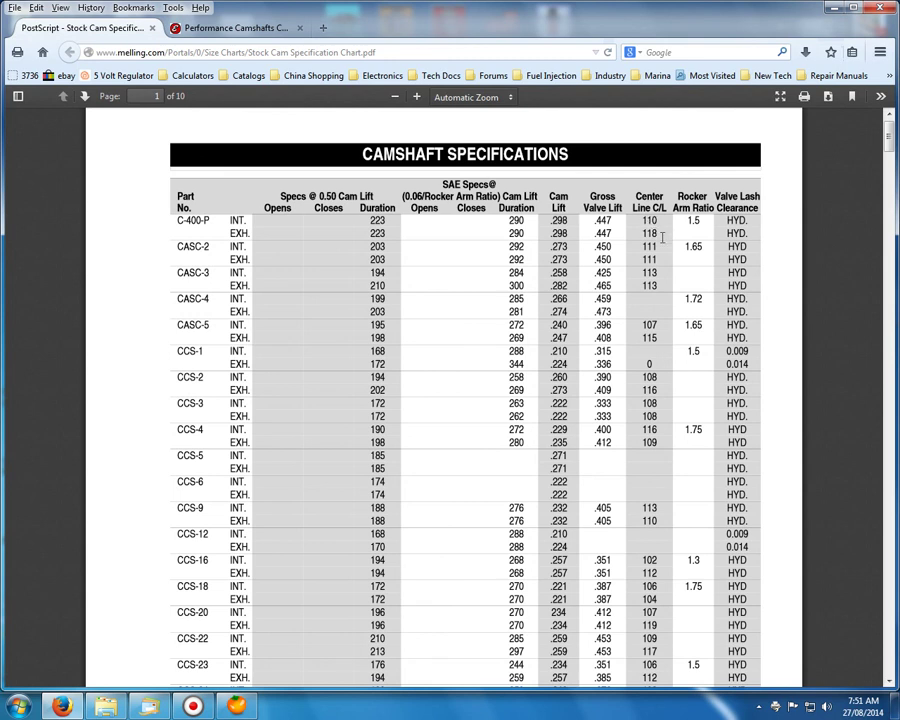
left_click(236, 706)
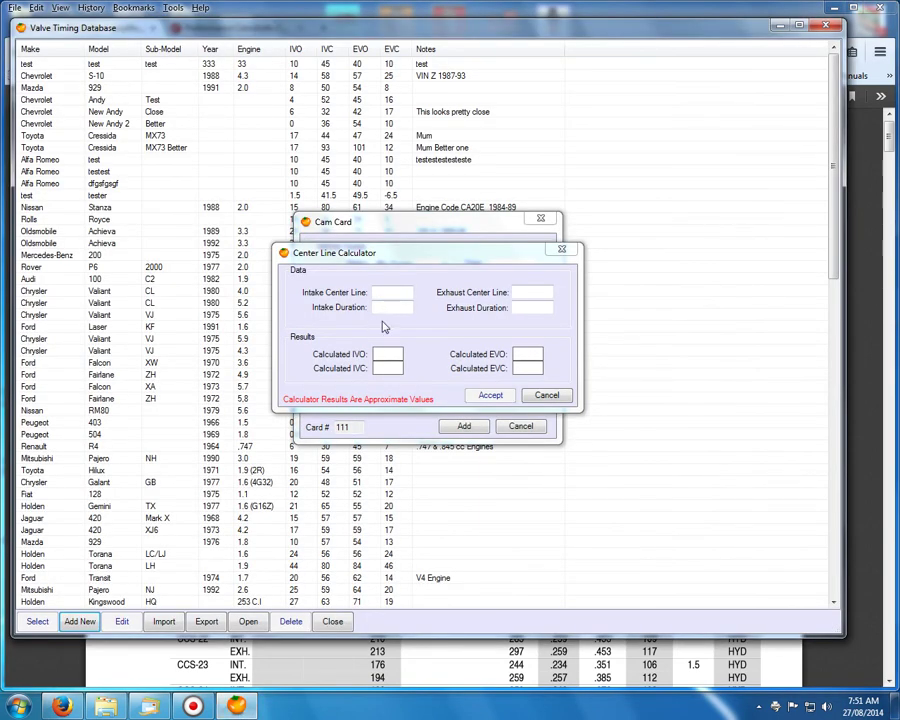
left_click(440, 659)
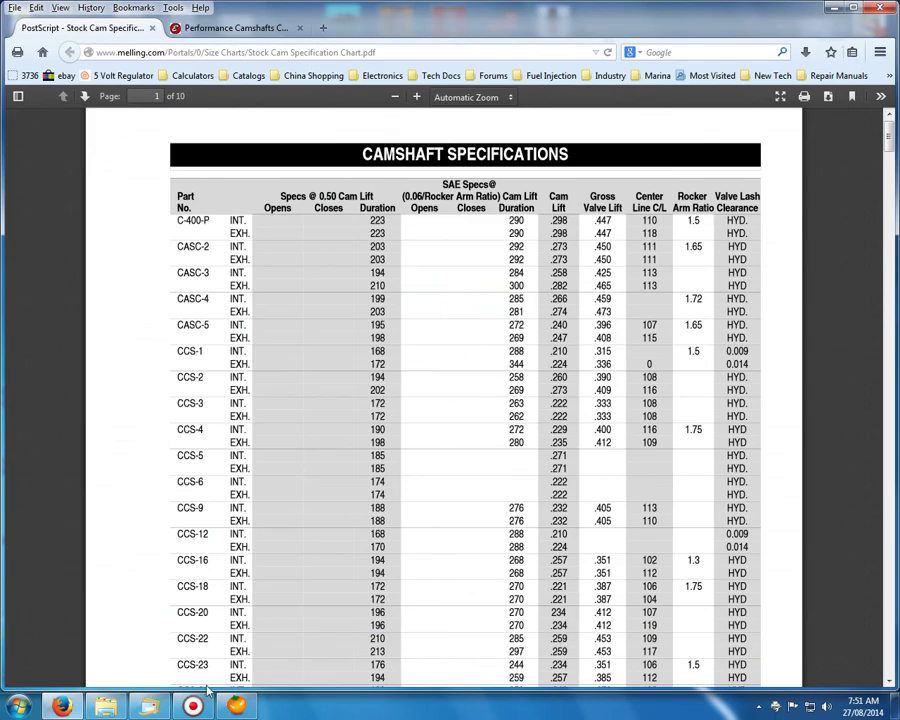
left_click(236, 706)
left_click(383, 305)
type("223")
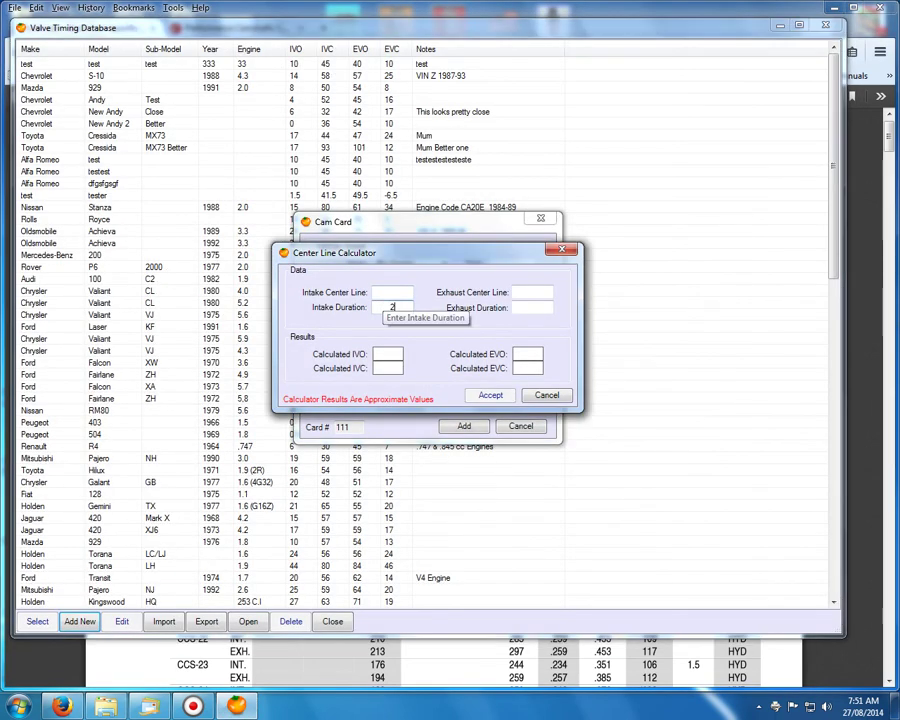
left_click(530, 307)
type("223")
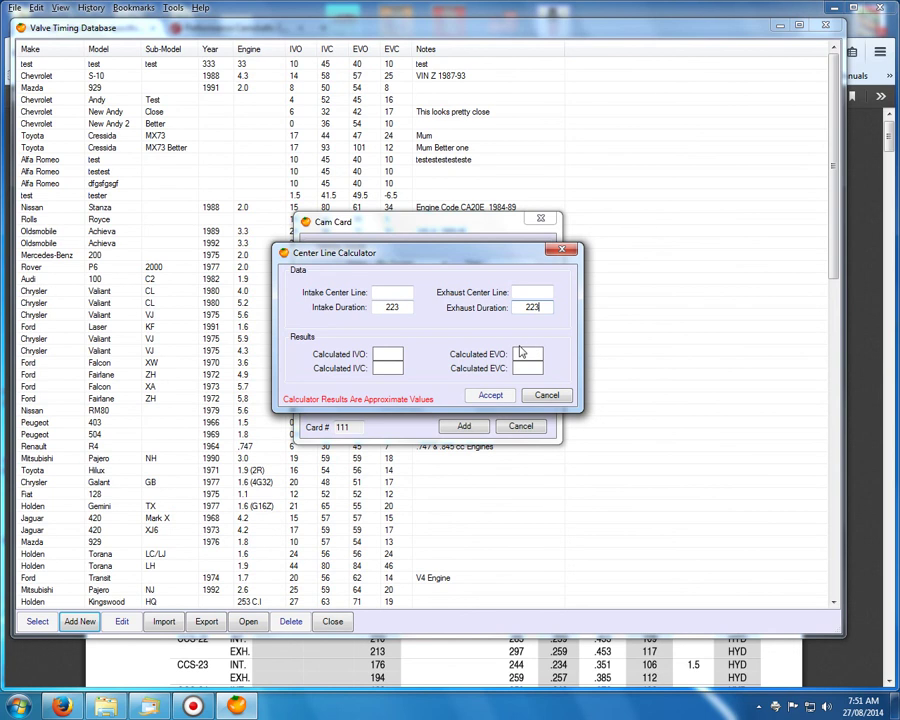
Enter centre lines 110 intake and 118 exhaust and accept the calculated valve events
left_click(240, 705)
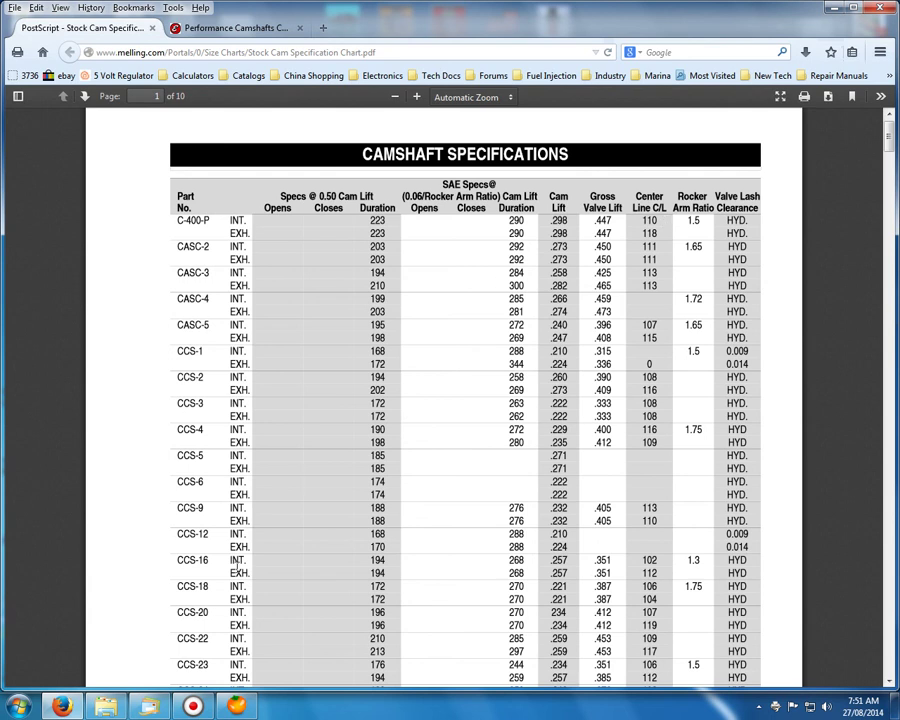
left_click(240, 705)
left_click(395, 292)
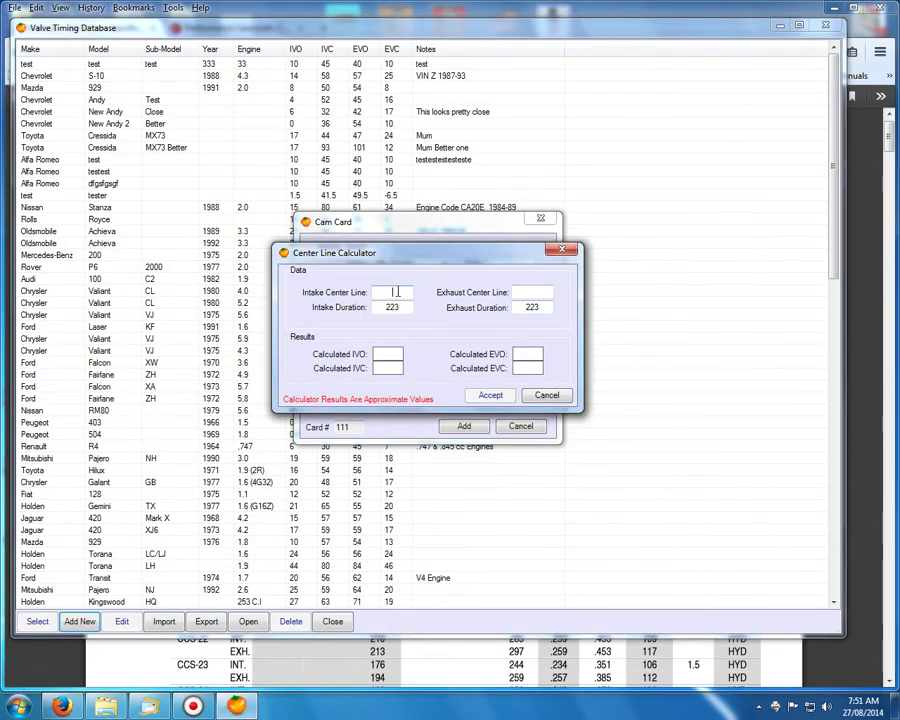
type("110")
left_click(533, 292)
type("11")
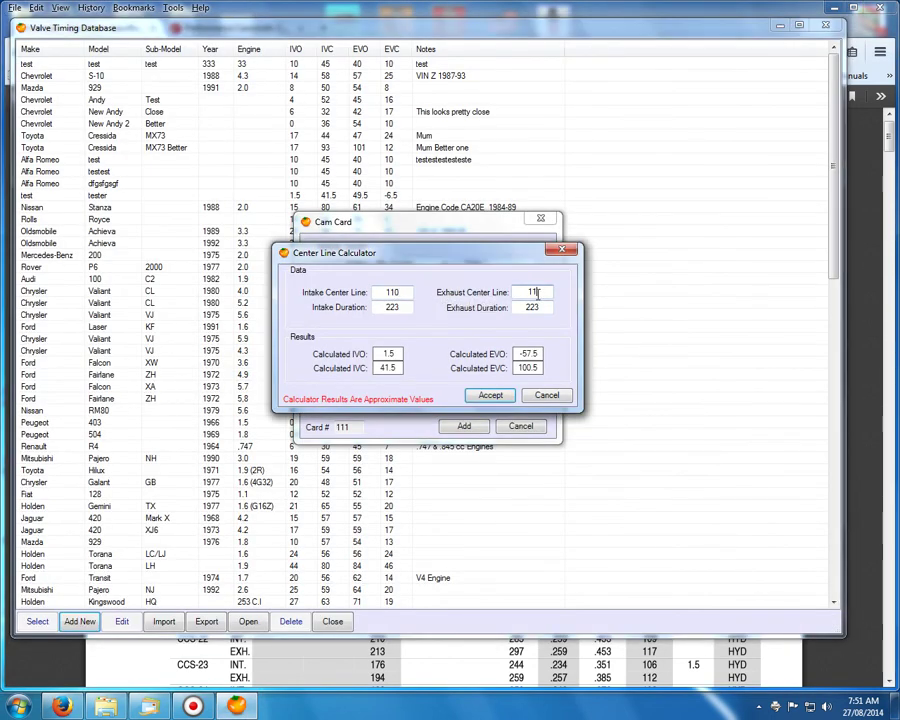
type("8")
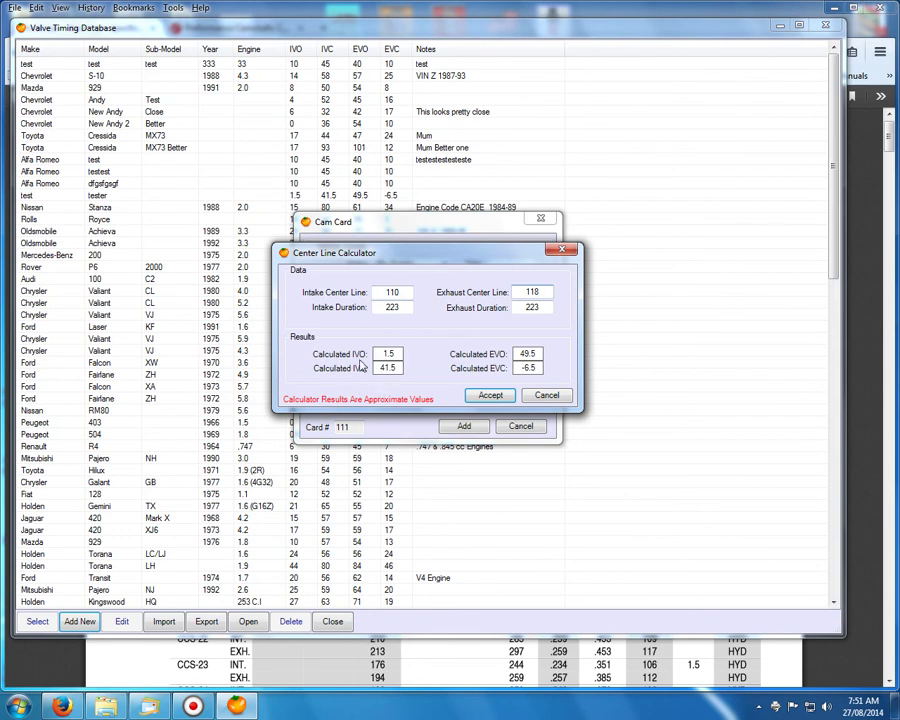
left_click(490, 395)
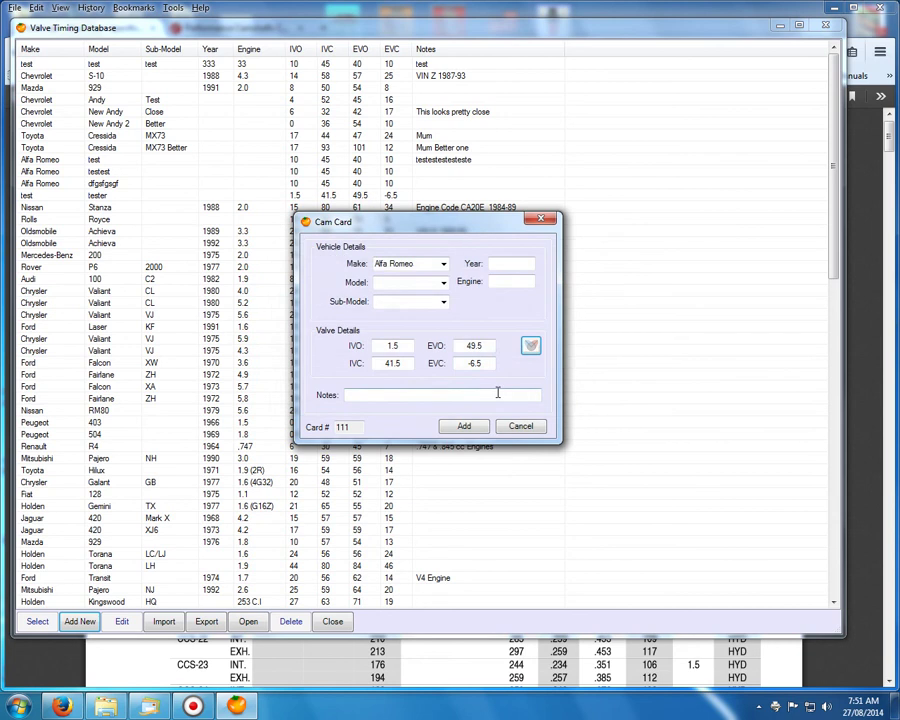
Add the cam card to the database with make 'tester' and model 'test'
left_click(425, 264)
type("te")
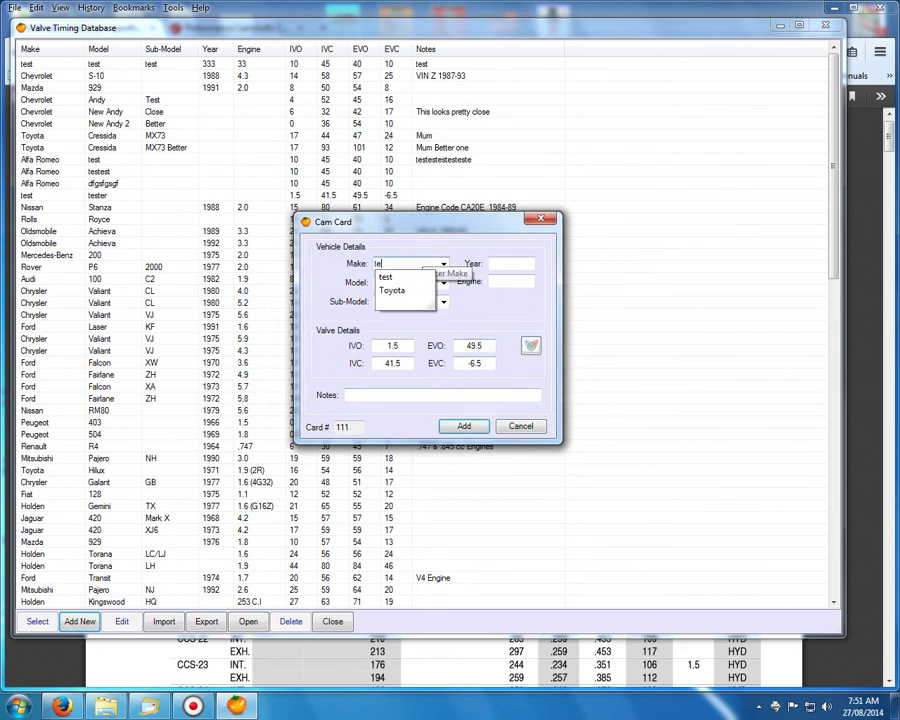
type("ster")
left_click(413, 283)
type("t")
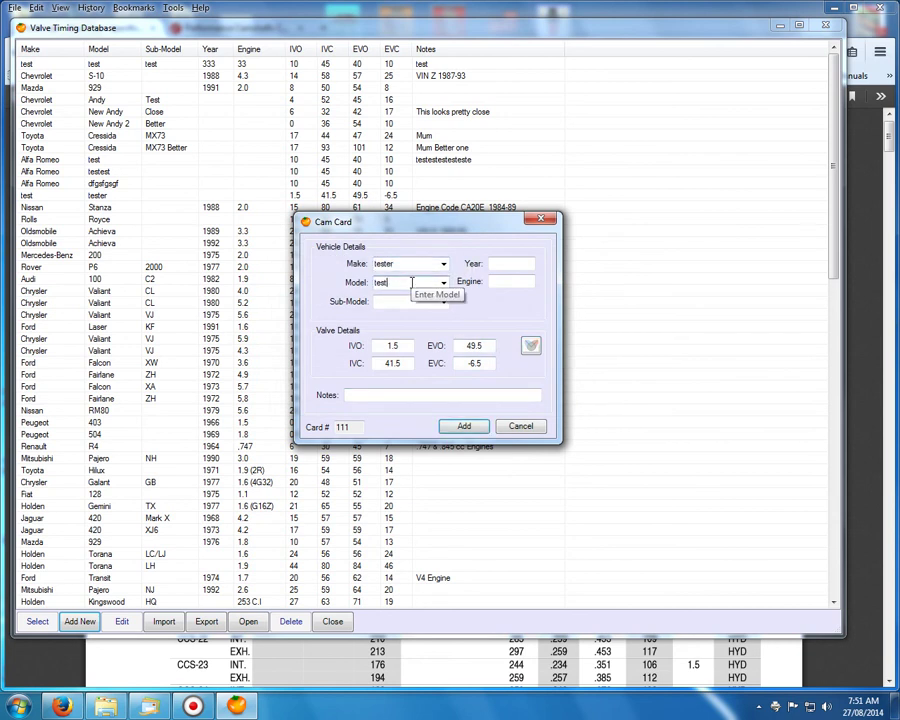
type("est")
left_click(465, 426)
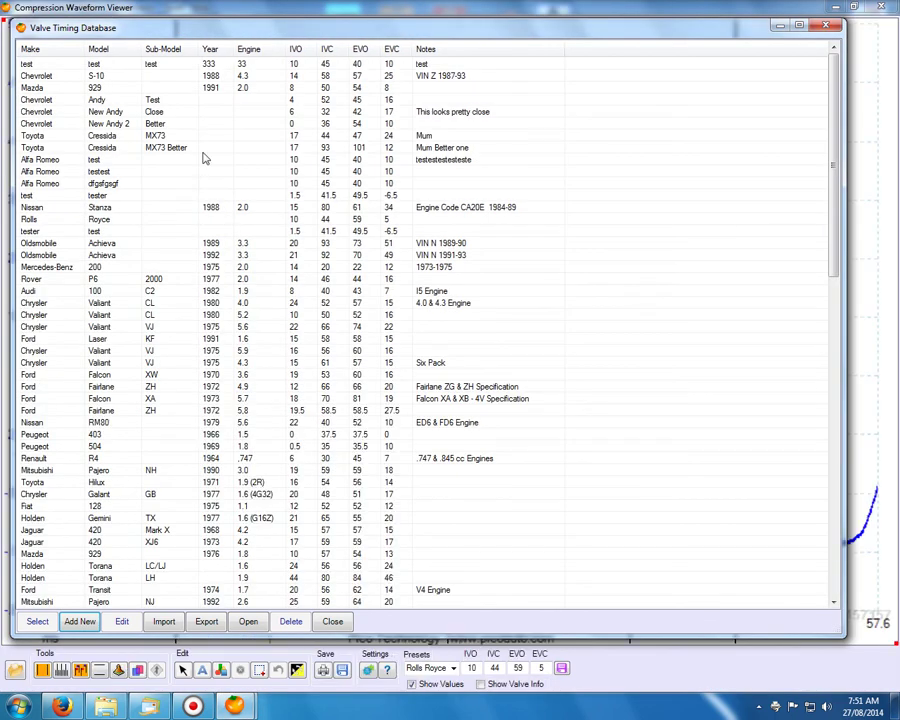
Sort the database by make and load the tester test timings (IVO 1.5, IVC 41.5, EVO 49.5, EVC -6.5) onto the waveform
left_click(45, 49)
scroll(138, 460, "down", 6)
scroll(138, 460, "down", 15)
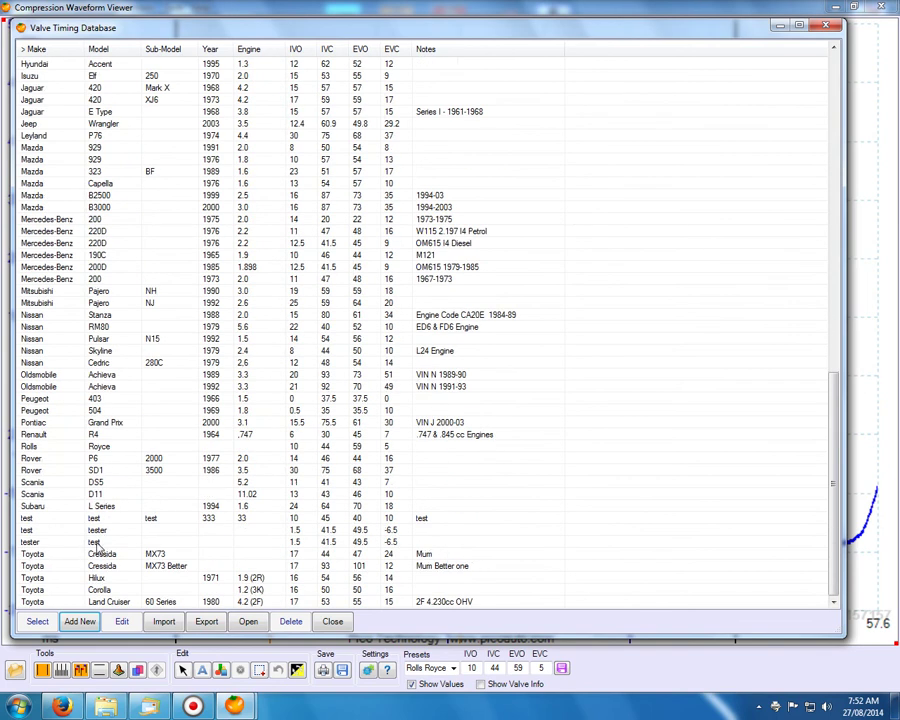
double_click(100, 542)
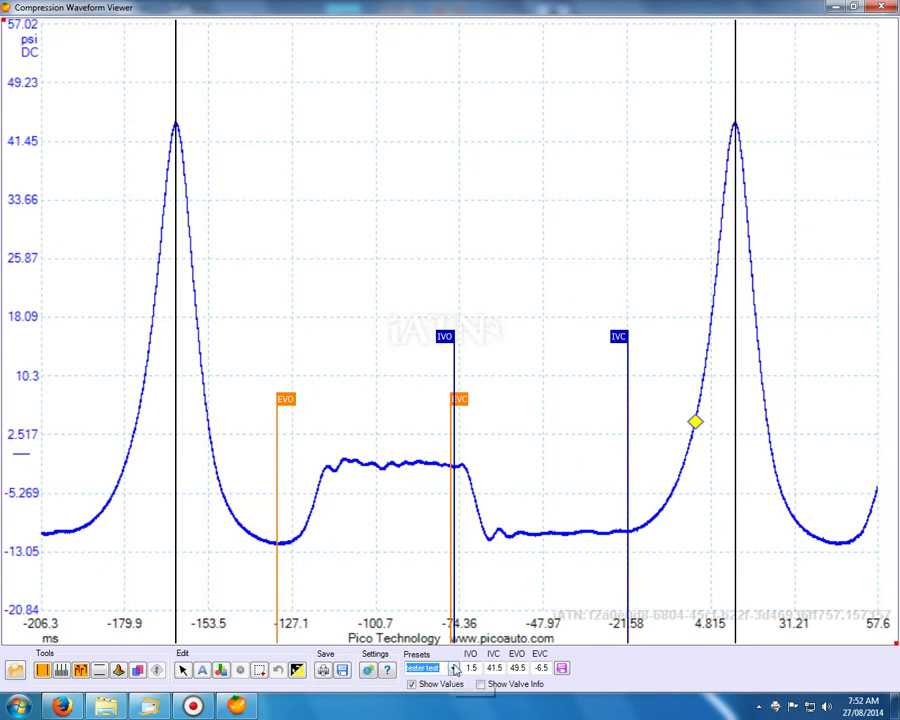
Move the valve markers to IVO -18, EVC 5 and EVO 43 on the waveform
mouse_move(454, 377)
left_mouse_down()
mouse_move(496, 376)
mouse_move(469, 390)
left_mouse_up()
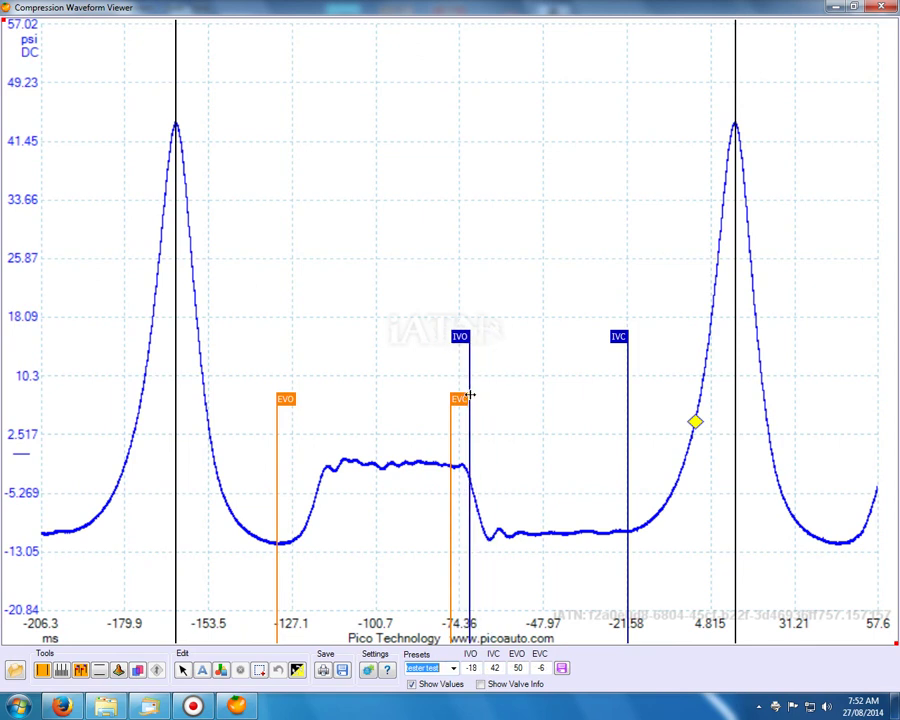
mouse_move(450, 437)
left_mouse_down()
mouse_move(476, 434)
mouse_move(462, 438)
left_mouse_up()
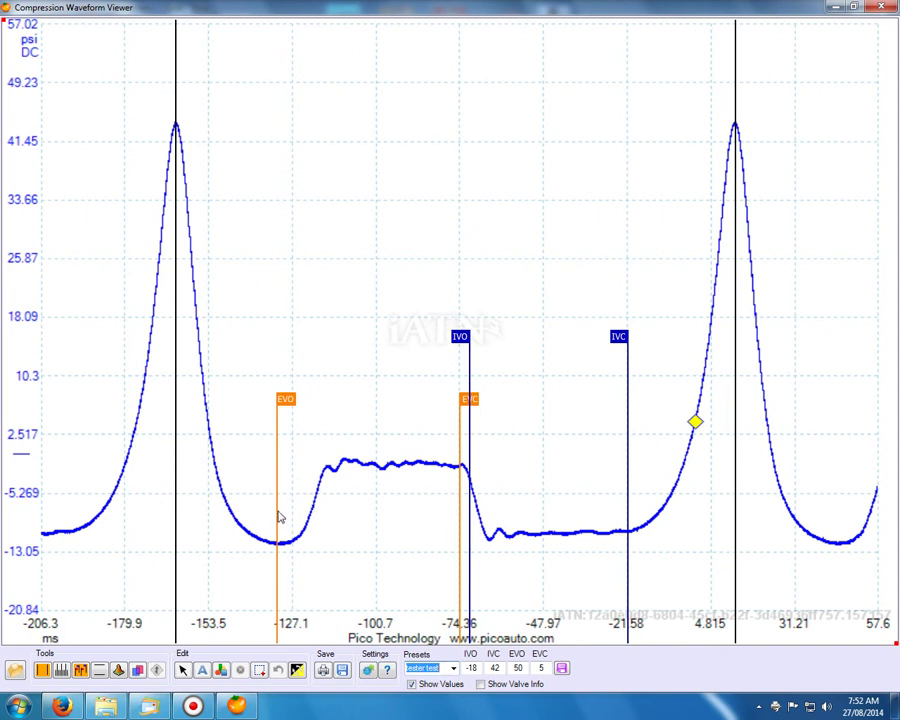
left_click_drag(277, 513, 313, 510)
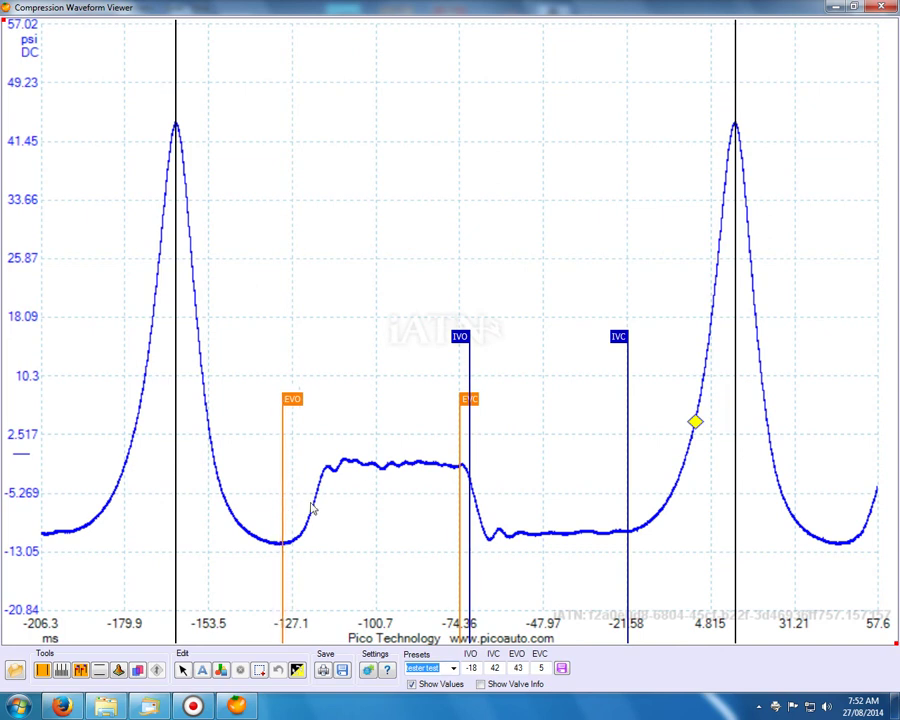
Save the adjusted valve events to the database, then cancel the new cam card
left_click(562, 670)
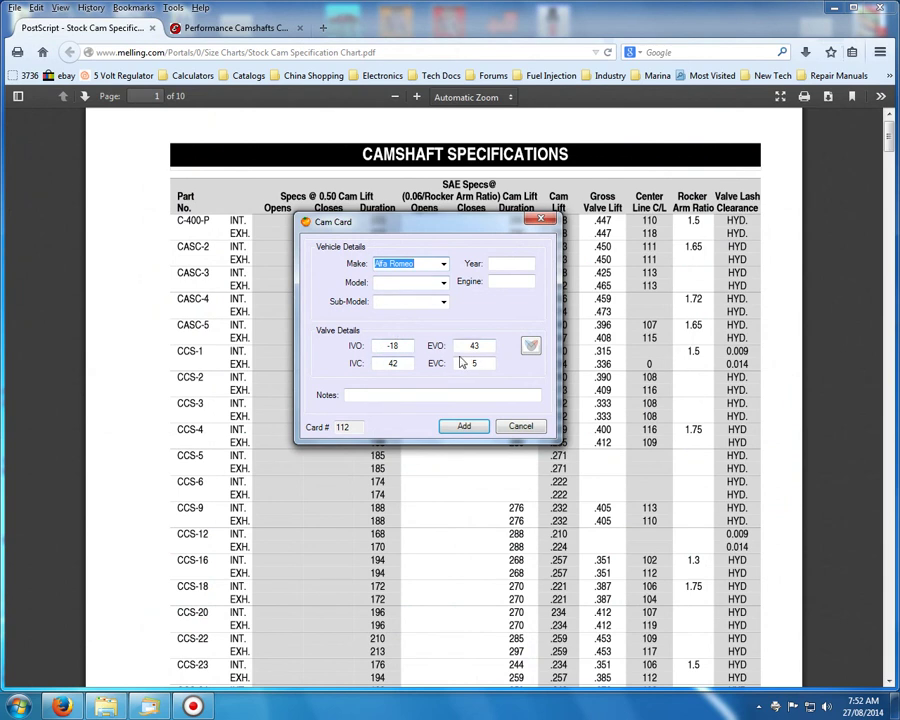
left_click(393, 282)
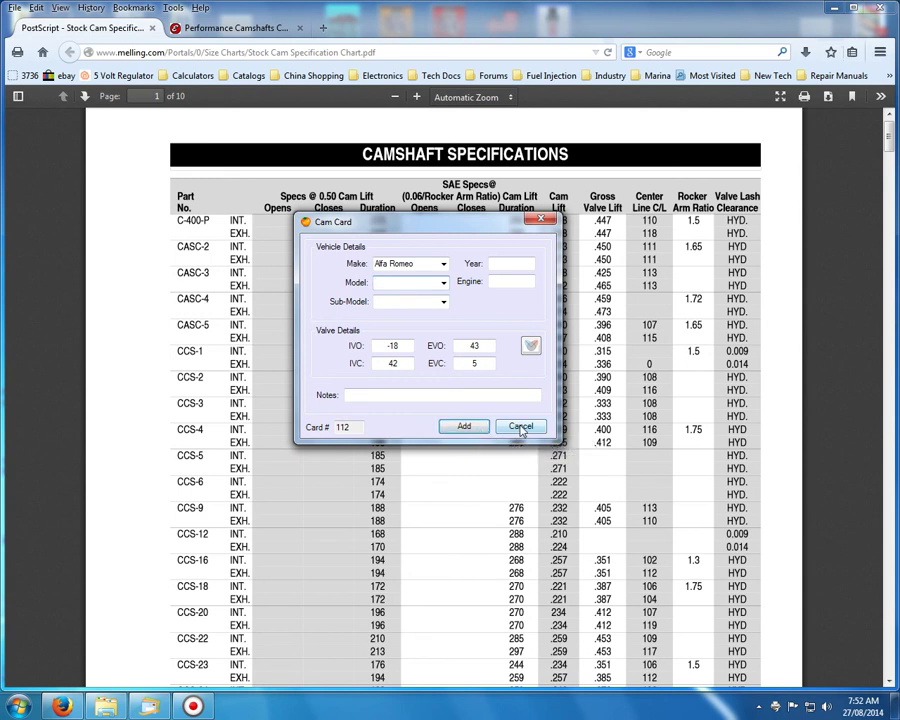
left_click(464, 426)
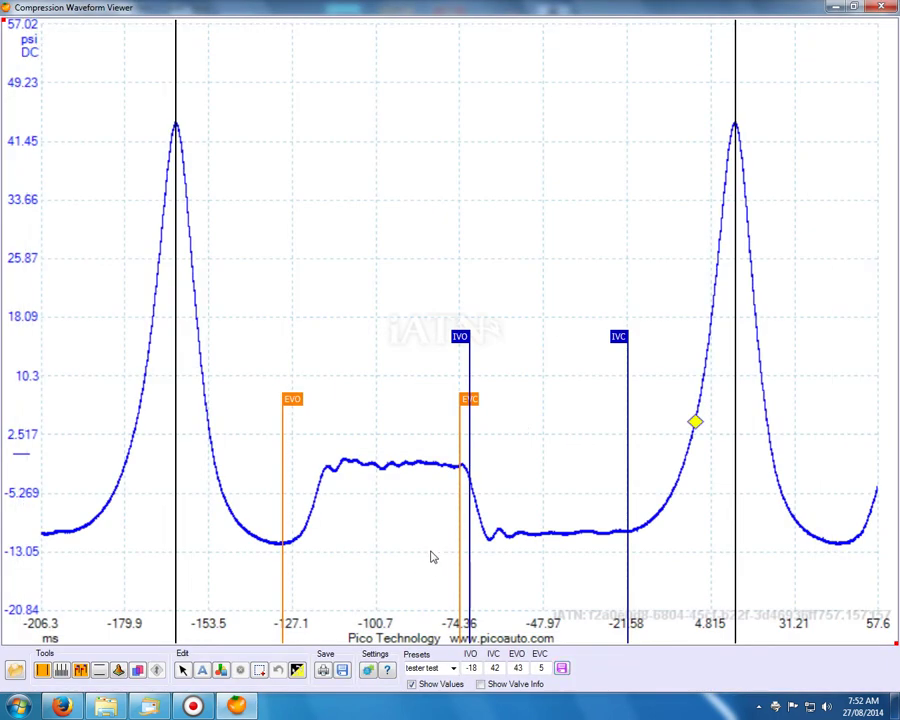